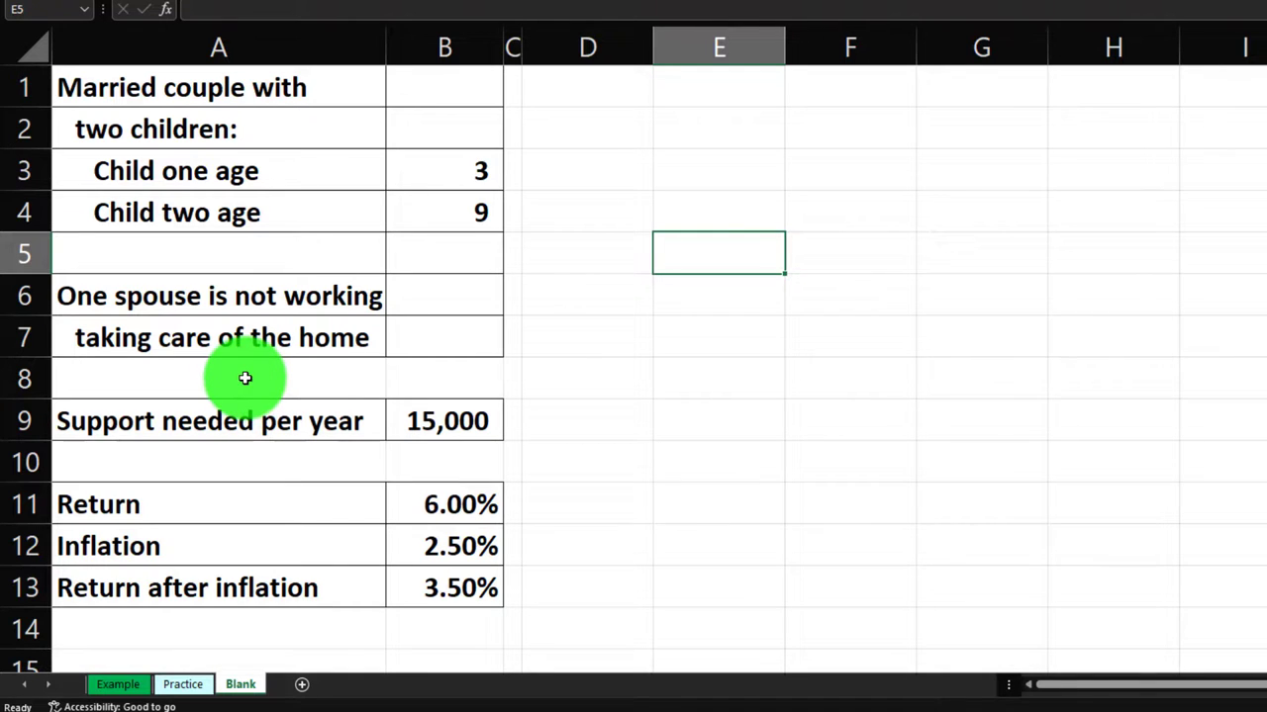
{"action": "left_click", "coordinate": [40, 47]}
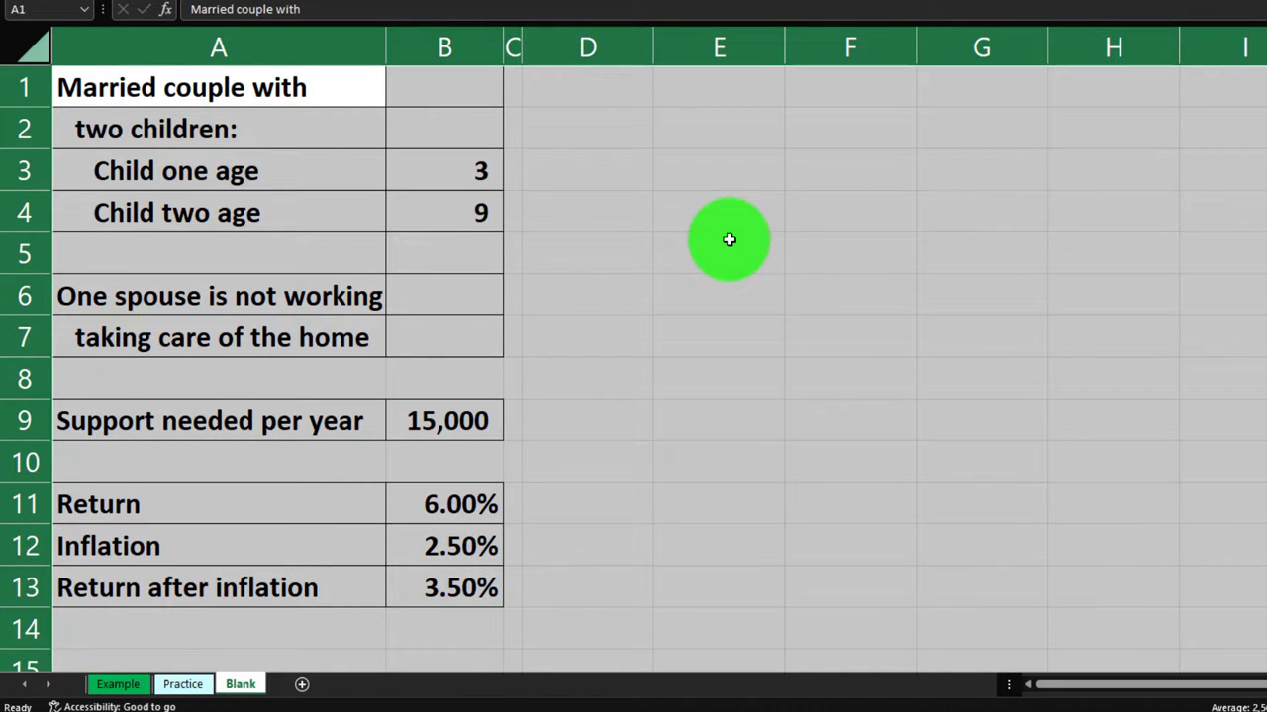
{"action": "right_click", "coordinate": [730, 240]}
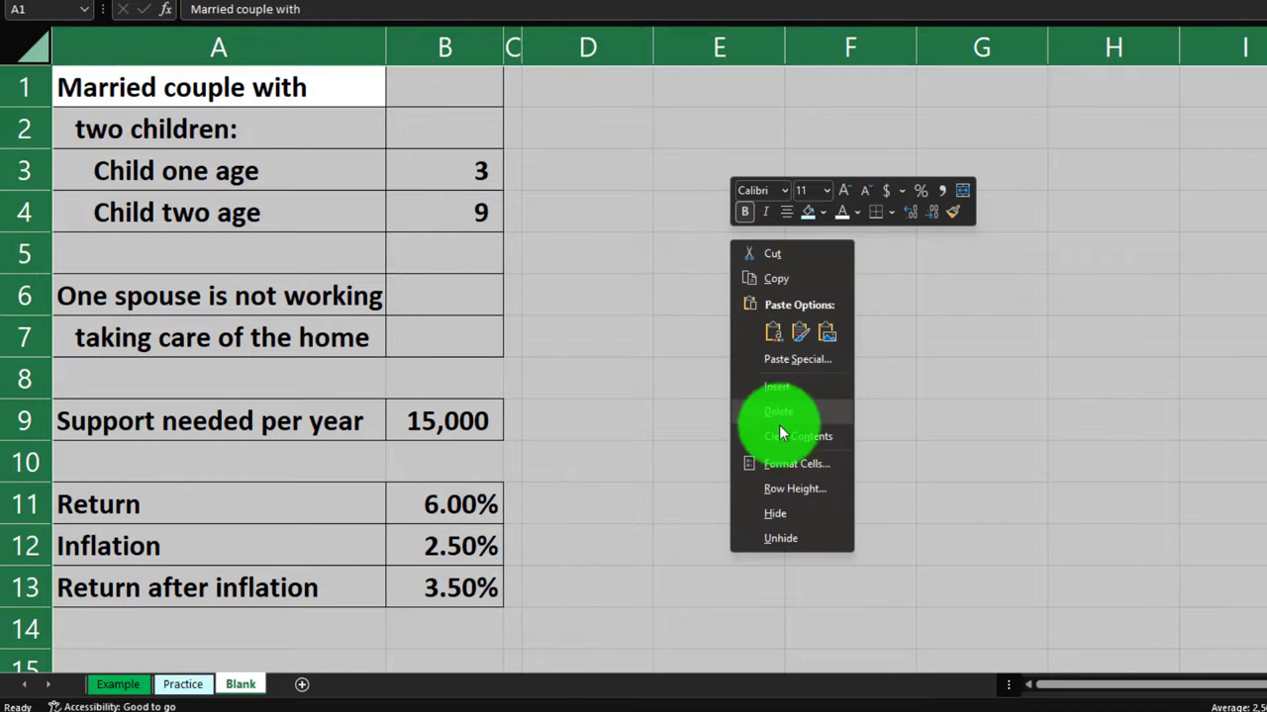
{"action": "left_click", "coordinate": [789, 466]}
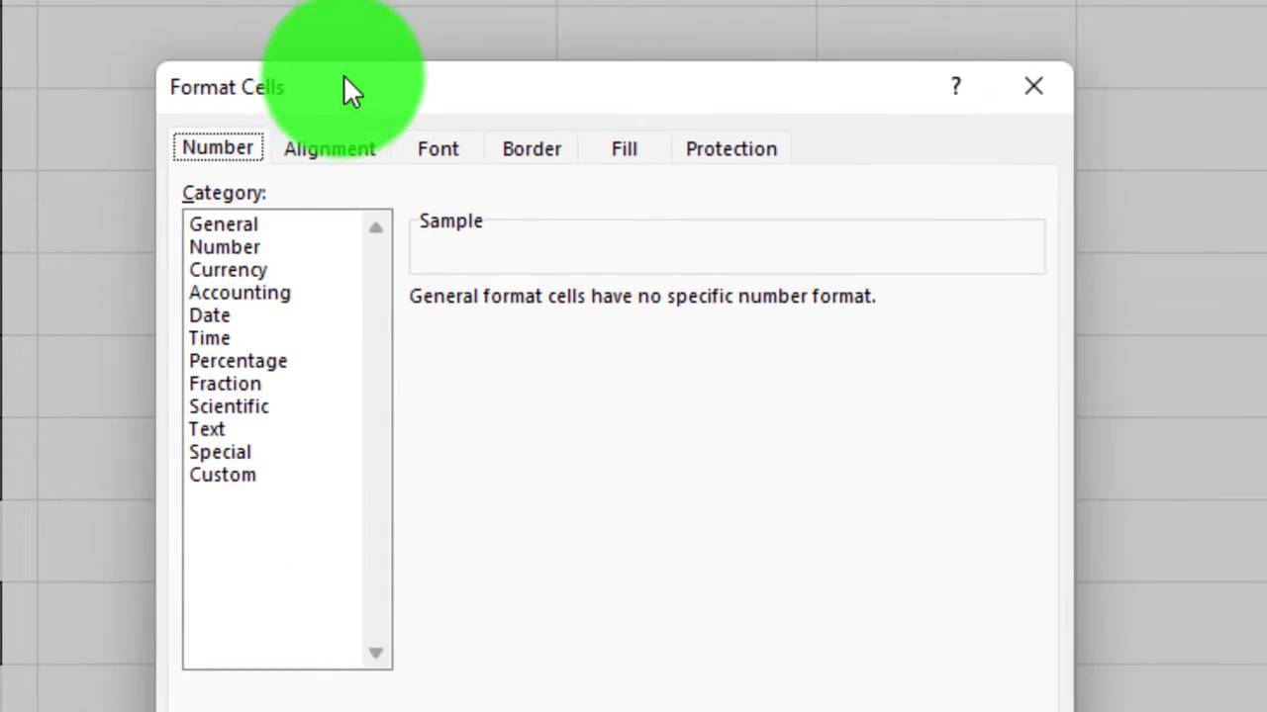
{"action": "left_click", "coordinate": [267, 269]}
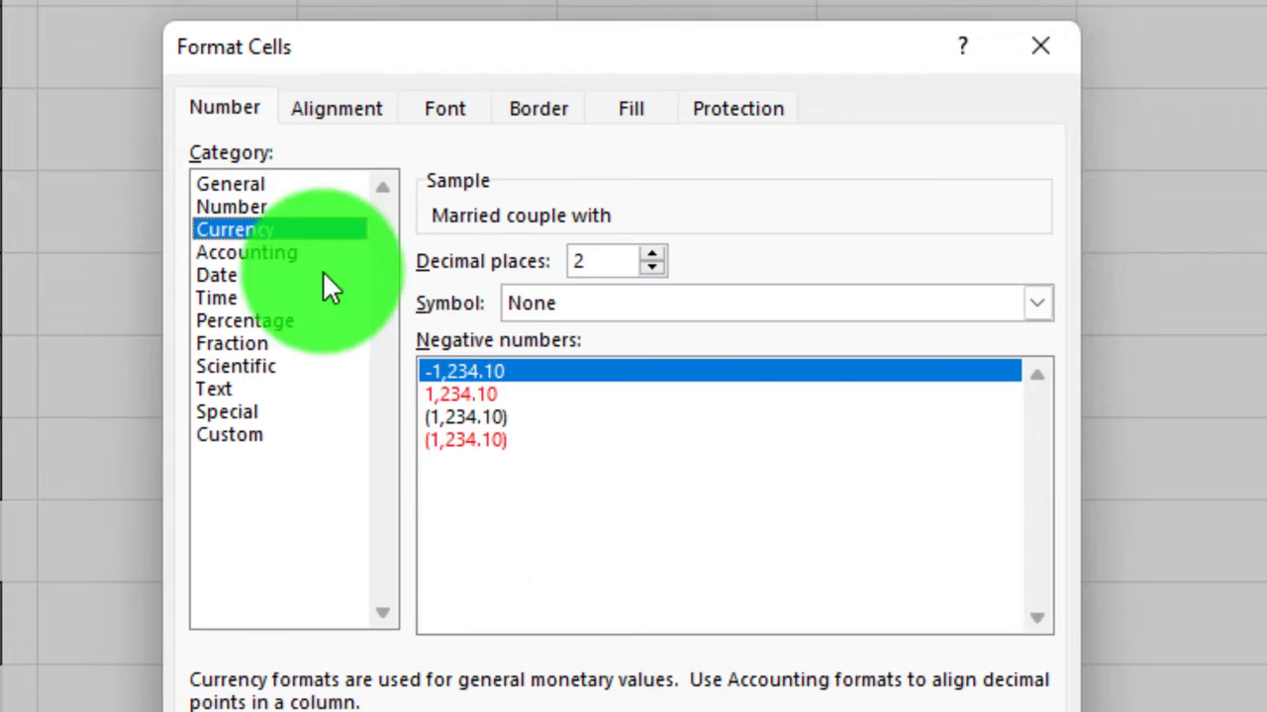
{"action": "left_click", "coordinate": [473, 442]}
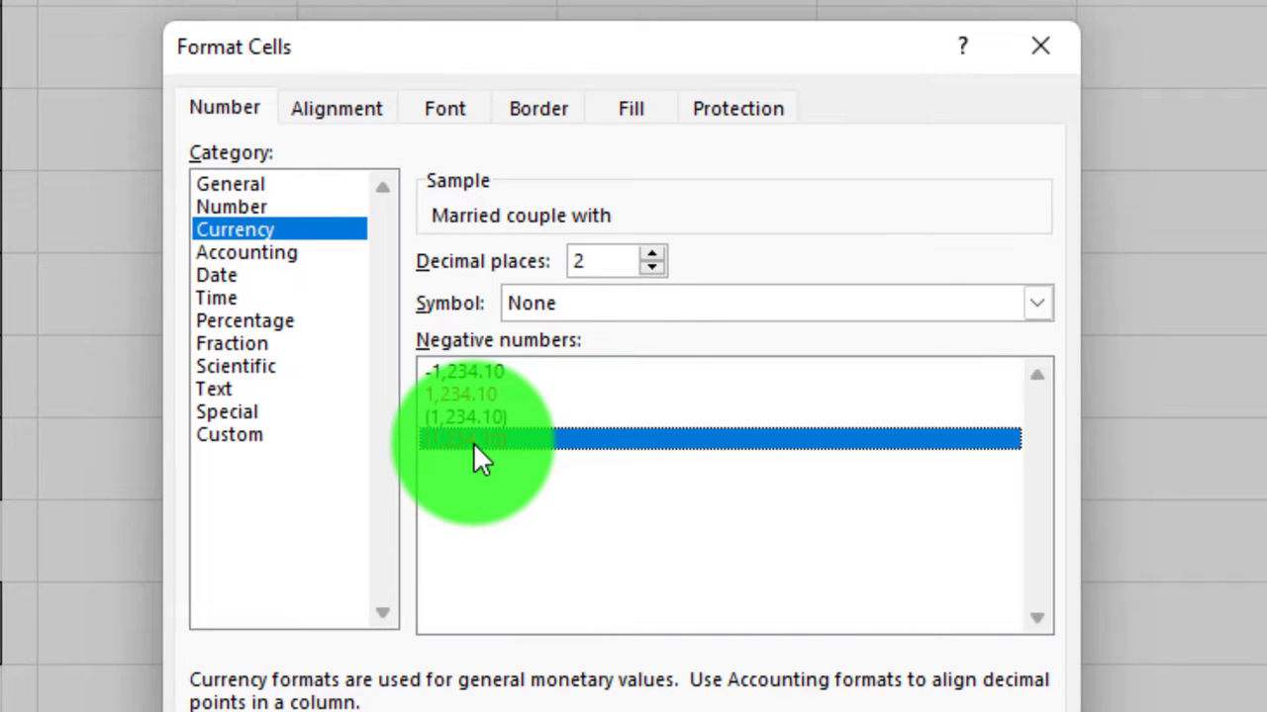
{"action": "left_click", "coordinate": [628, 304]}
{"action": "left_click", "coordinate": [592, 334]}
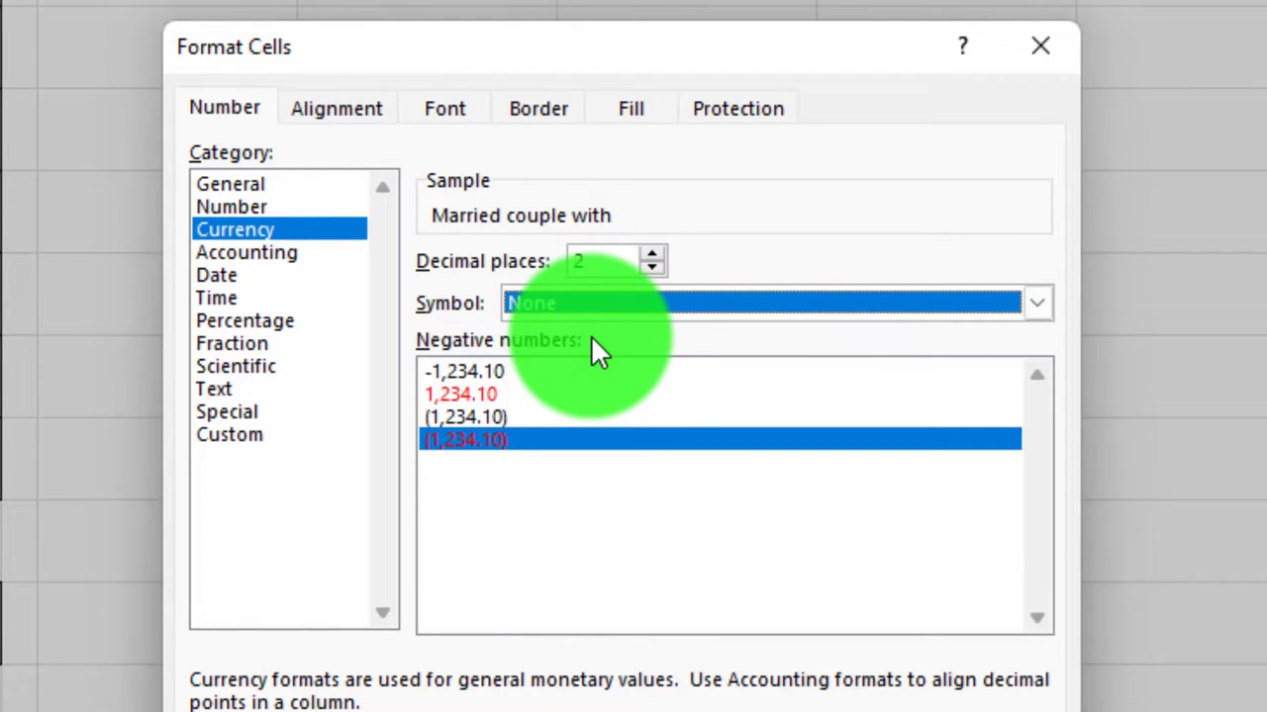
{"action": "left_click", "coordinate": [646, 268]}
{"action": "left_click", "coordinate": [647, 267]}
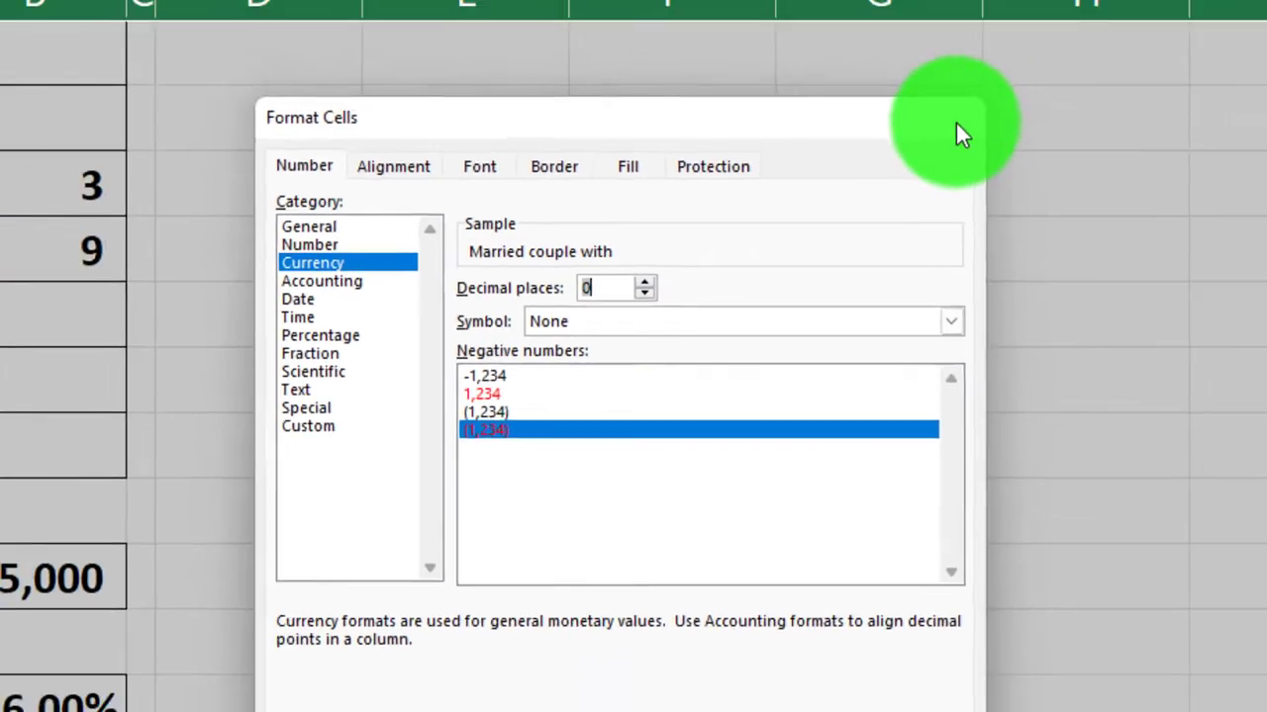
{"action": "left_click", "coordinate": [956, 123]}
Examine the scenario inputs in columns A and B down to the return-after-inflation formula in B13, and the spacer column C.
{"action": "left_click", "coordinate": [258, 259]}
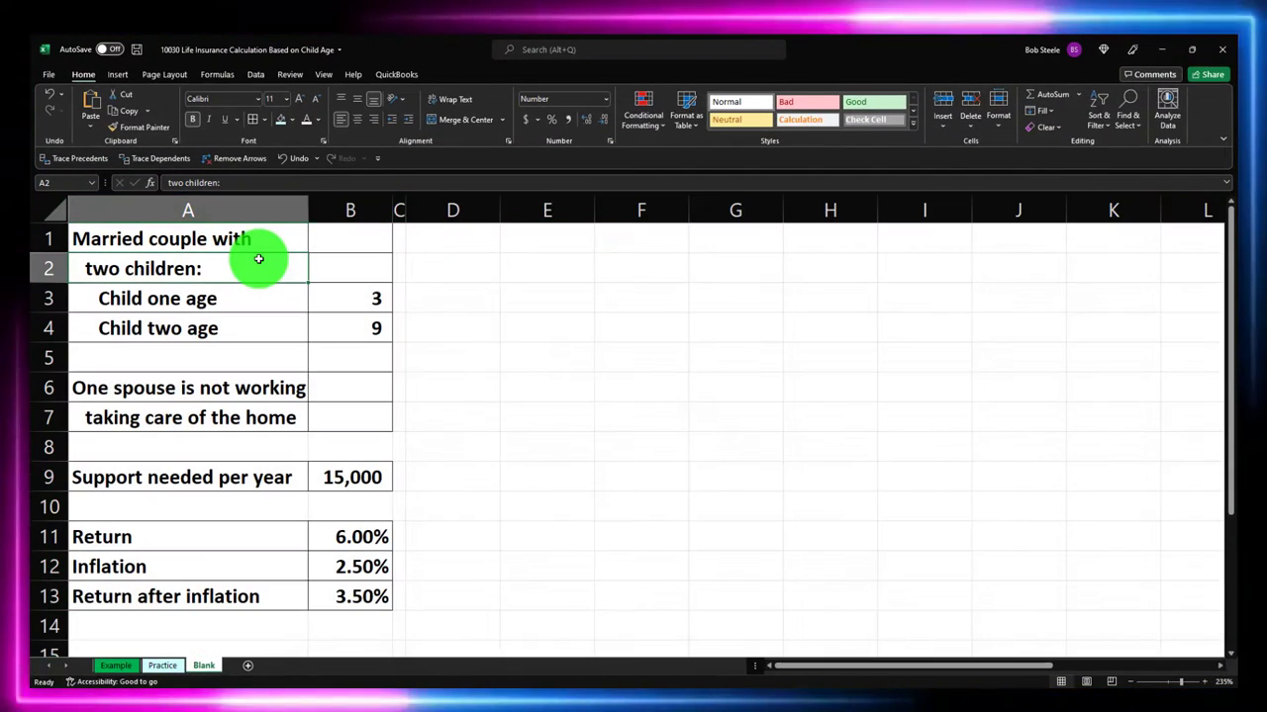
{"action": "key", "text": "Down"}
{"action": "key", "text": "Down"}
{"action": "key", "text": "Down"}
{"action": "key", "text": "Down"}
{"action": "key", "text": "Down"}
{"action": "key", "text": "Down"}
{"action": "key", "text": "Down"}
{"action": "key", "text": "Down"}
{"action": "key", "text": "Down"}
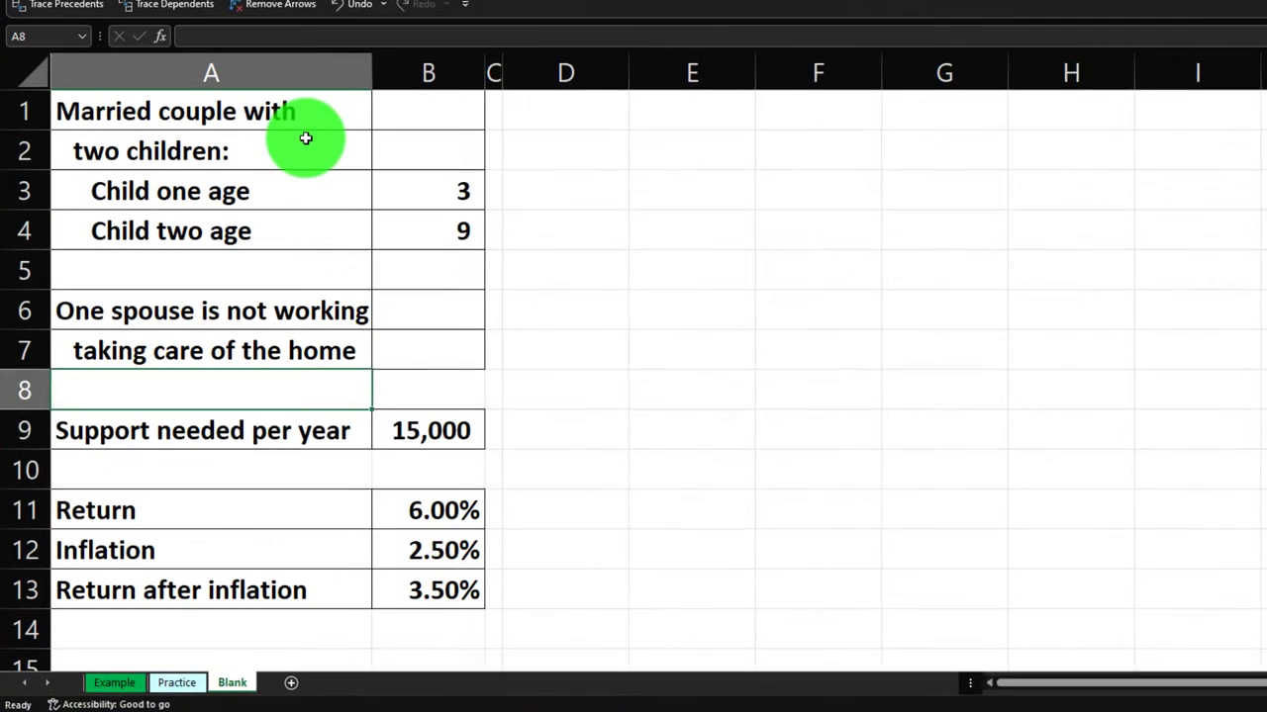
{"action": "key", "text": "Right"}
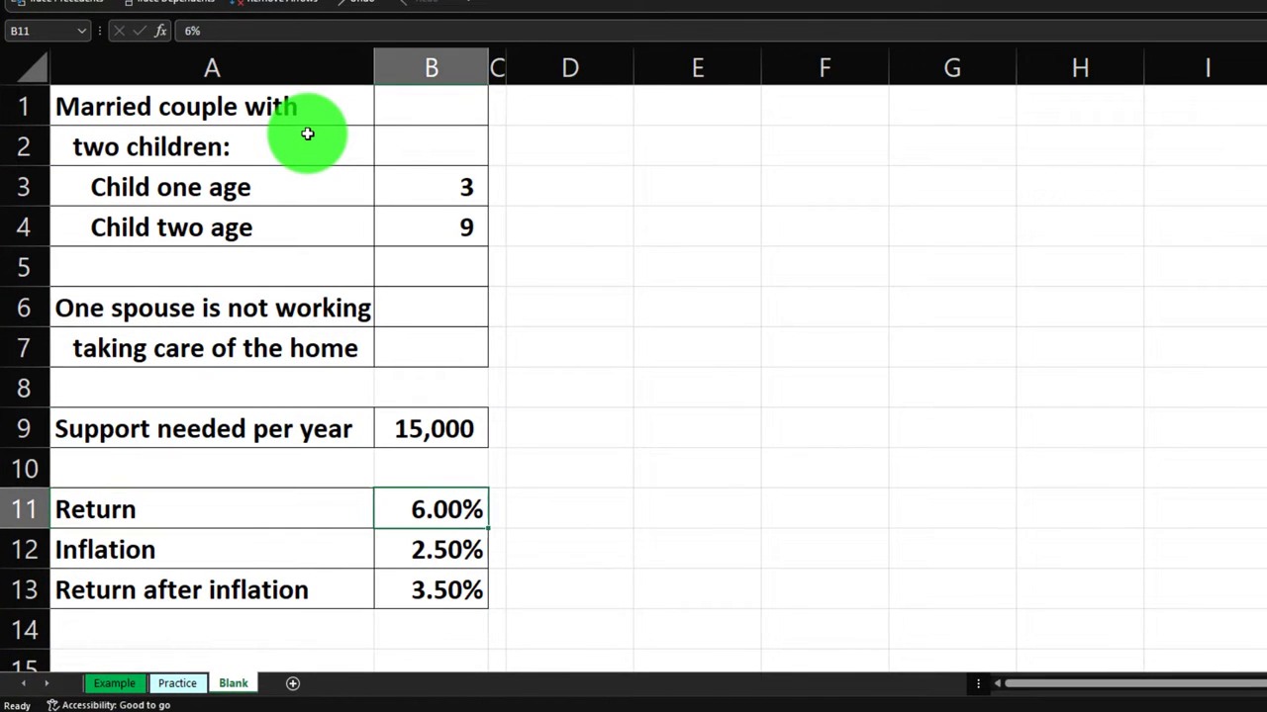
{"action": "key", "text": "Down"}
{"action": "key", "text": "Down"}
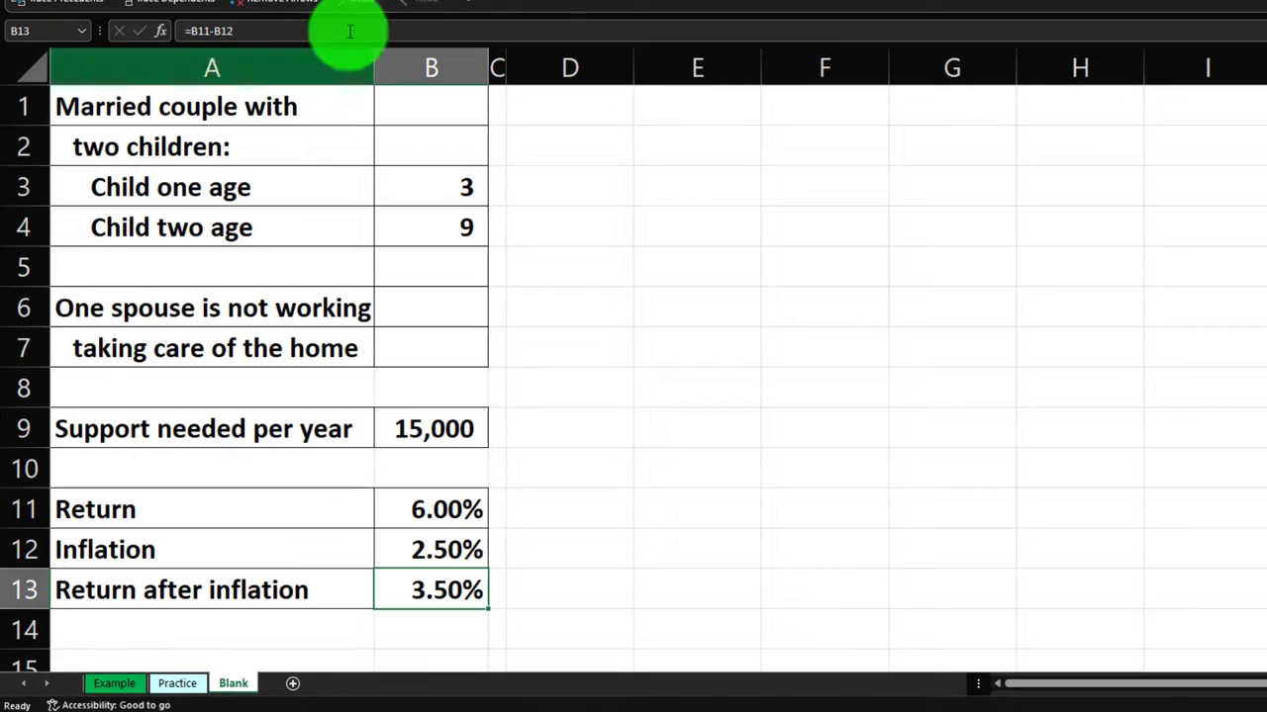
{"action": "left_click", "coordinate": [500, 57]}
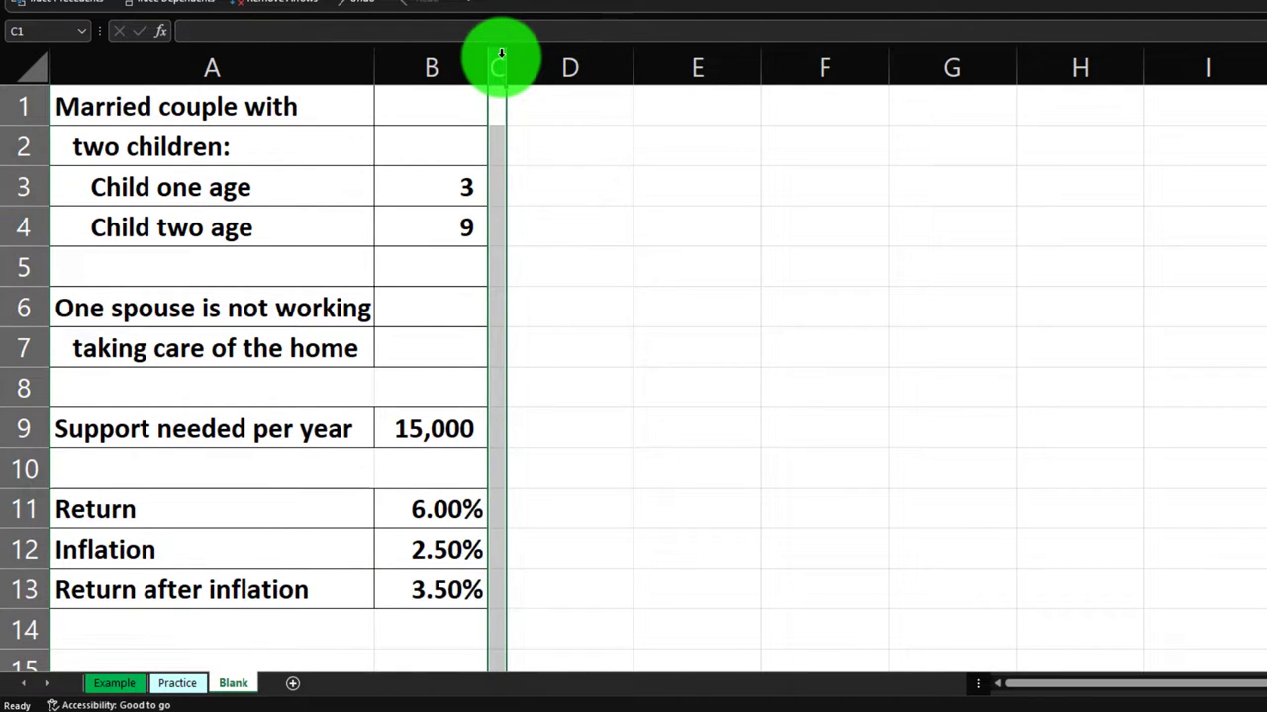
Review the scenario from A1 through the children's ages, the non-working spouse, the yearly support, and the return and inflation rows.
{"action": "key", "text": "ctrl+Home"}
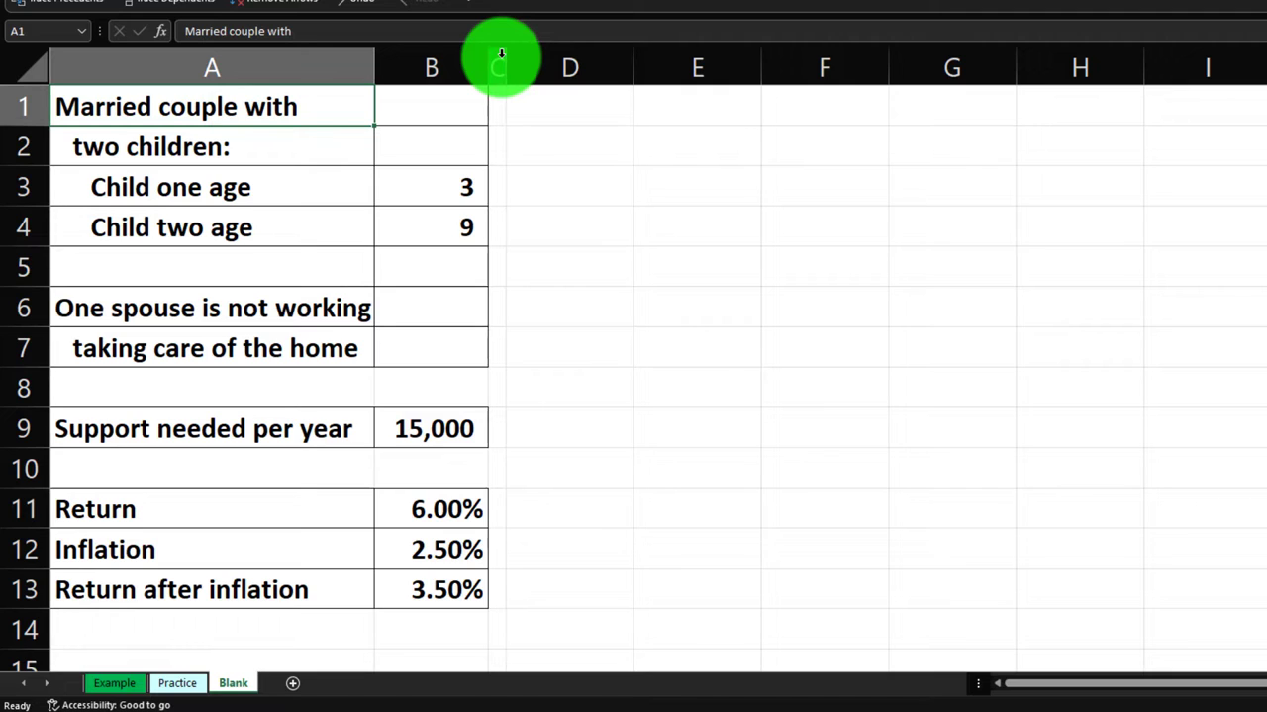
{"action": "key", "text": "Down"}
{"action": "key", "text": "Down"}
{"action": "key", "text": "Right"}
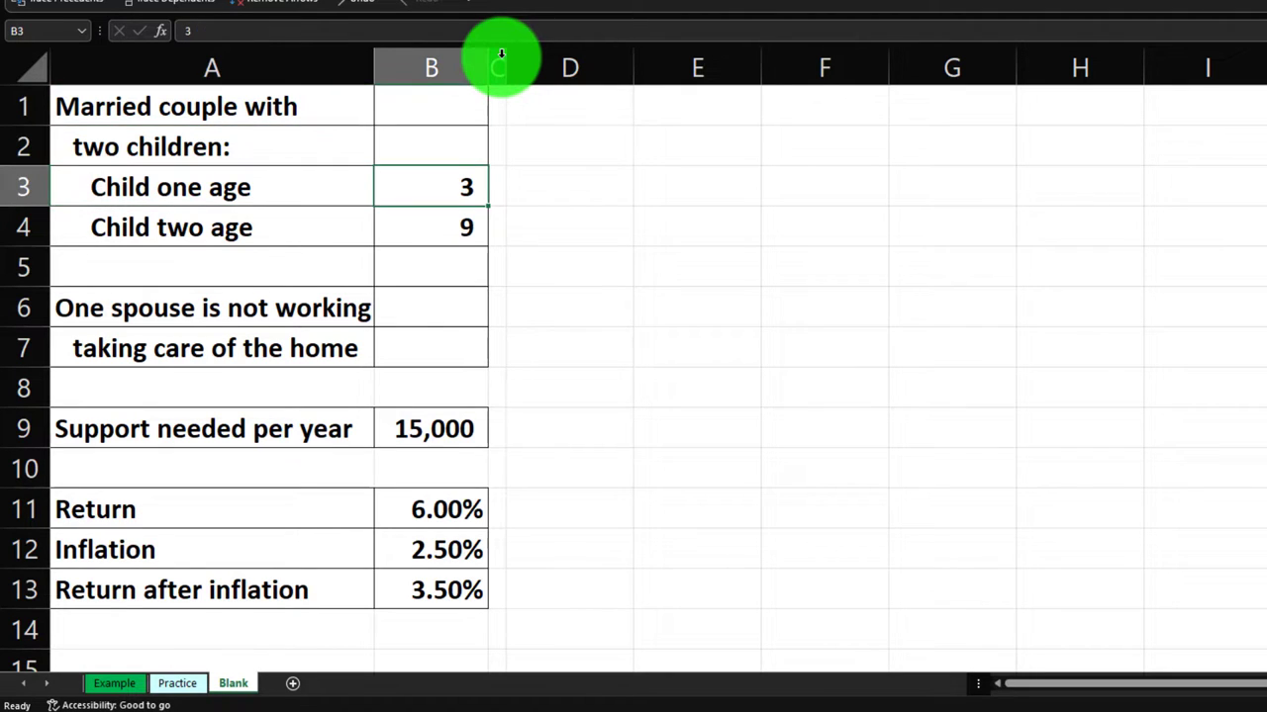
{"action": "key", "text": "Down"}
{"action": "key", "text": "Down"}
{"action": "key", "text": "Down"}
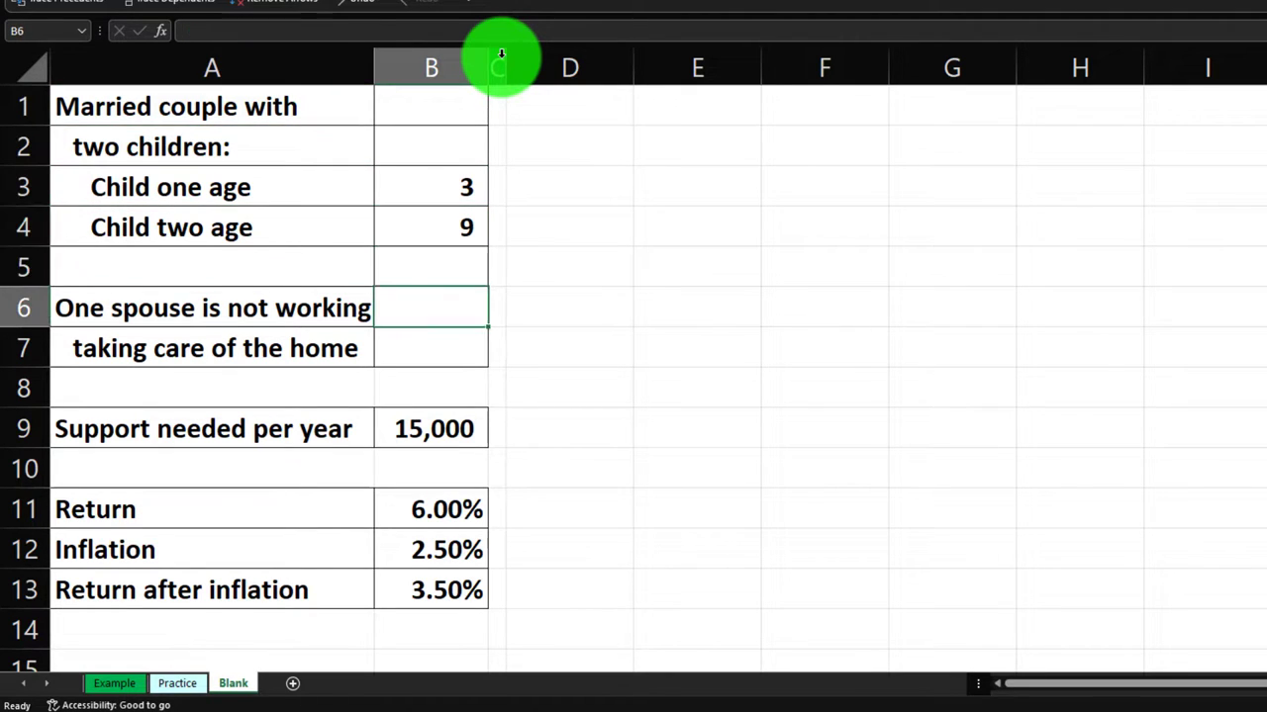
{"action": "key", "text": "Left"}
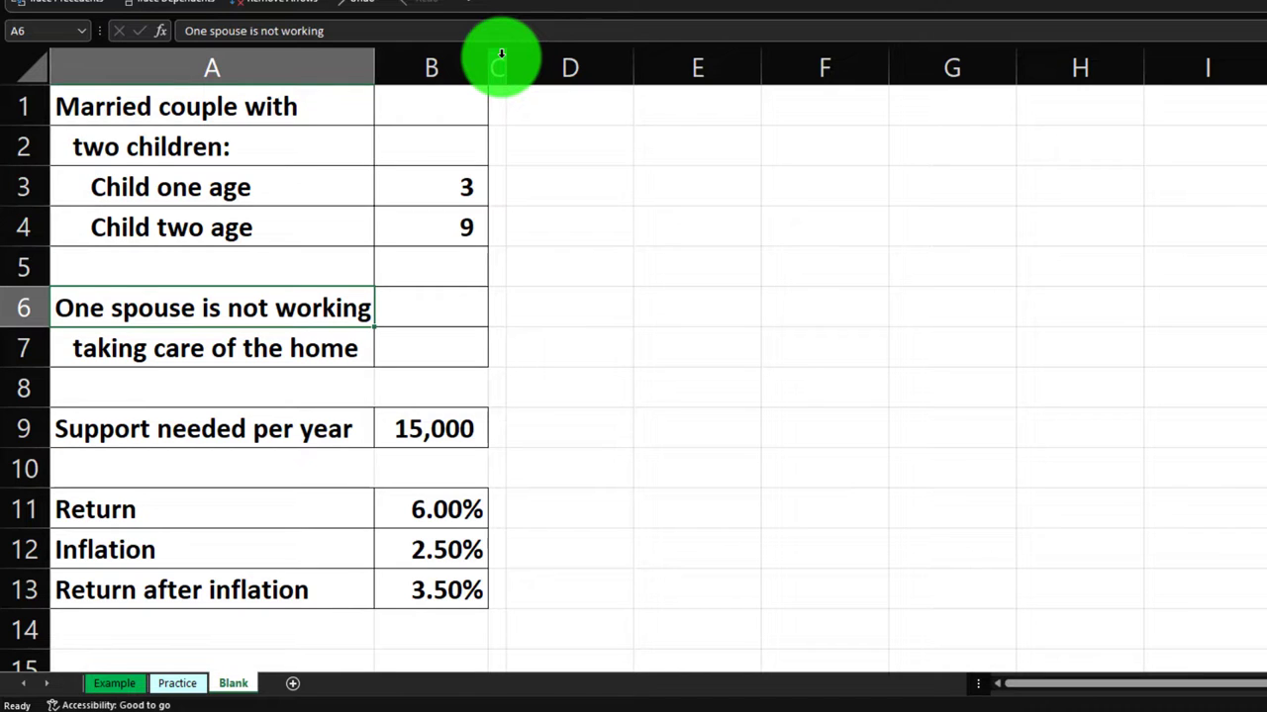
{"action": "key", "text": "Down"}
{"action": "key", "text": "Down"}
{"action": "key", "text": "Down"}
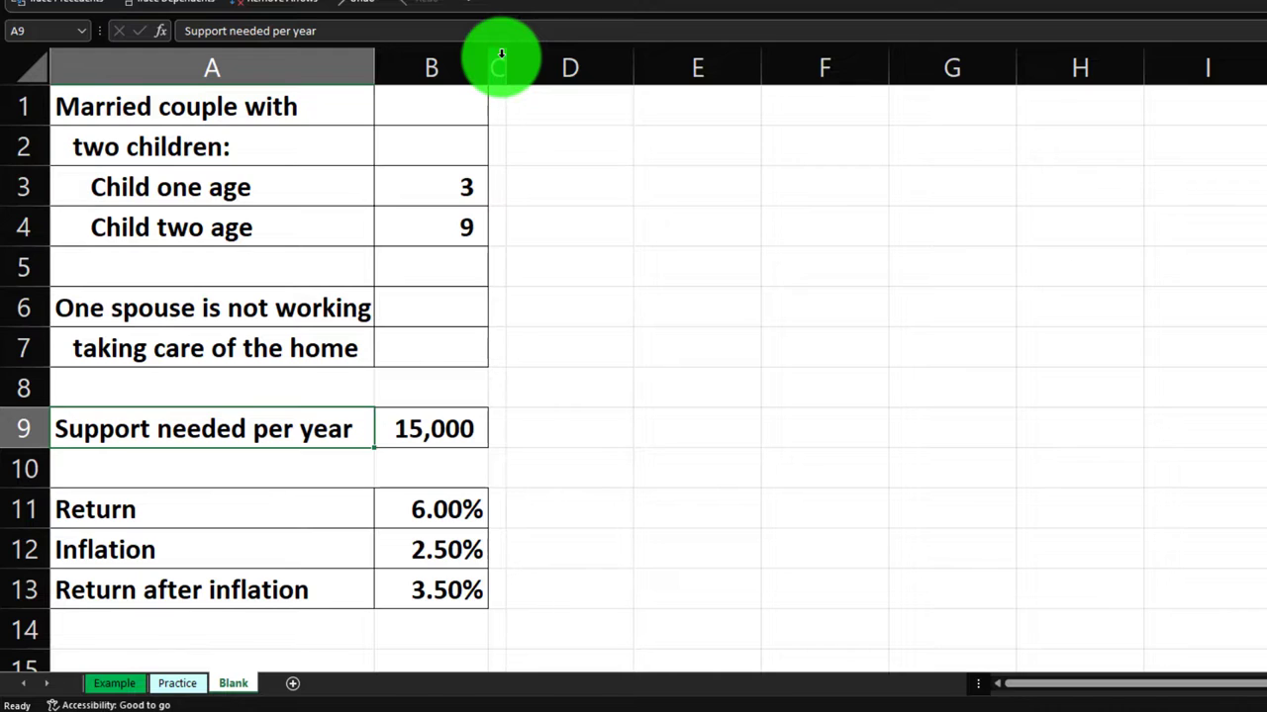
{"action": "key", "text": "Down"}
{"action": "key", "text": "Down"}
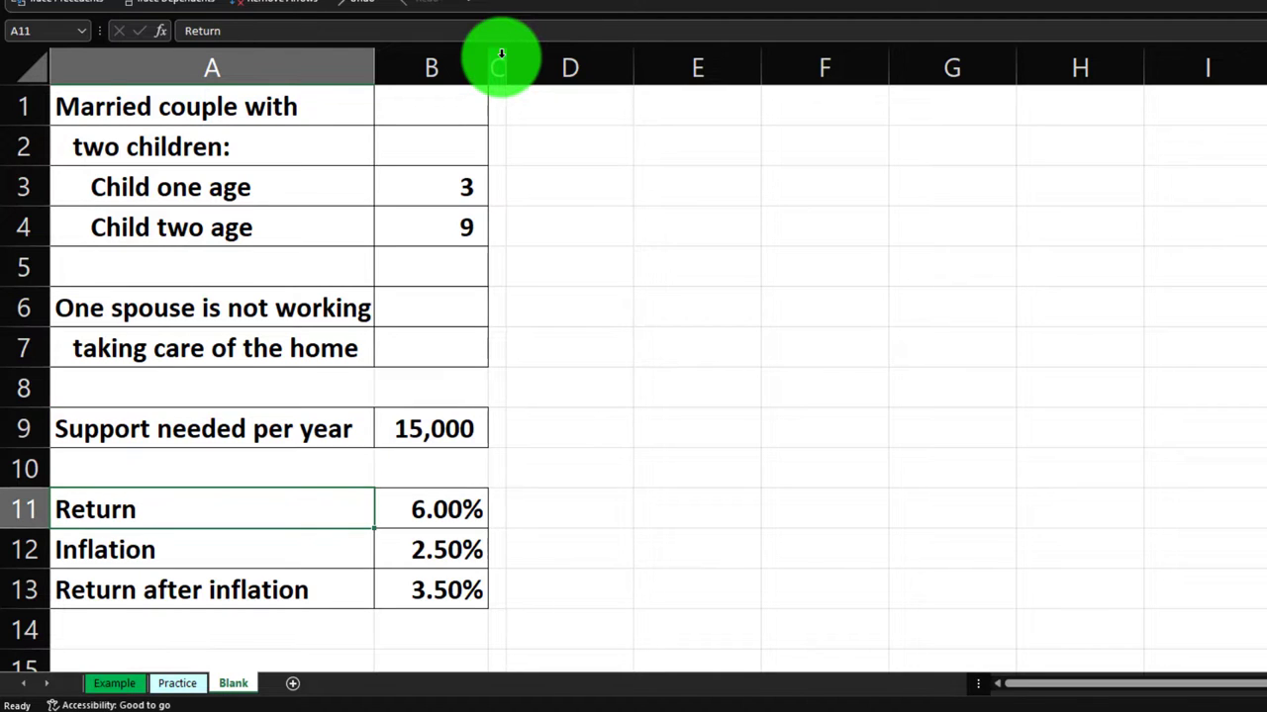
{"action": "key", "text": "Down"}
{"action": "key", "text": "Down"}
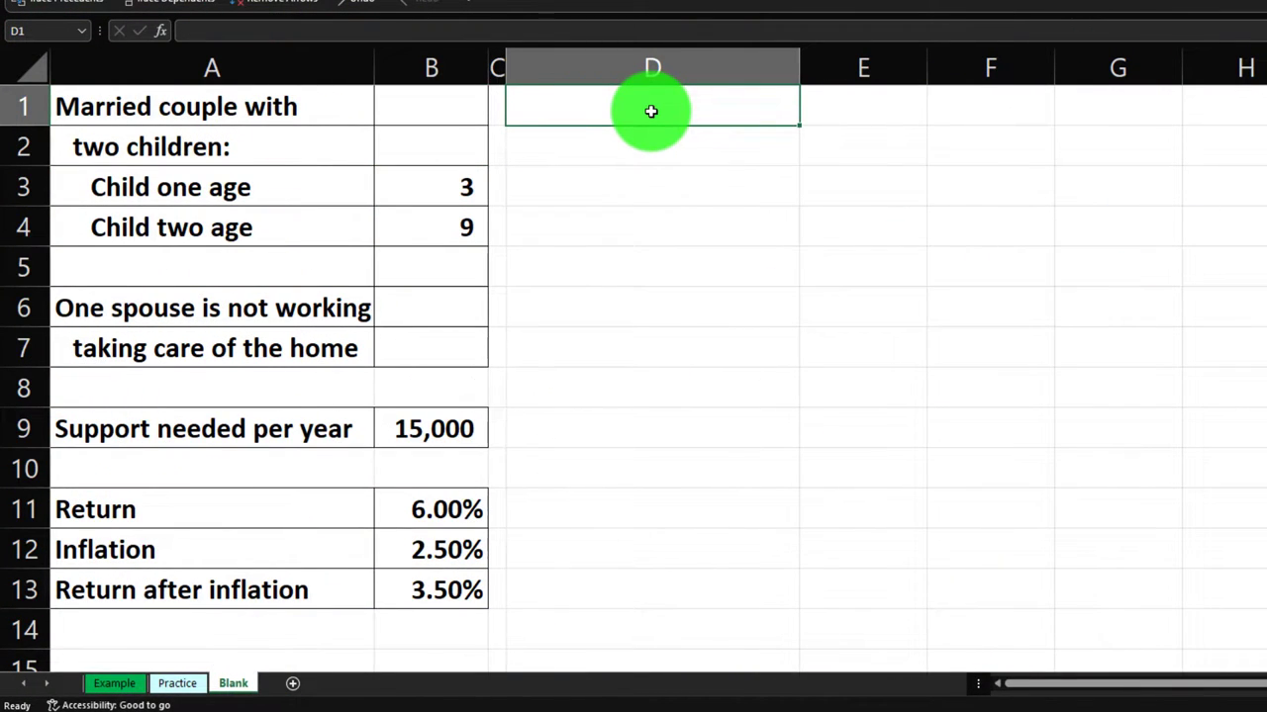
Enter the heading "Insurance Needed" in cell D1.
{"action": "type", "text": "Insur"}
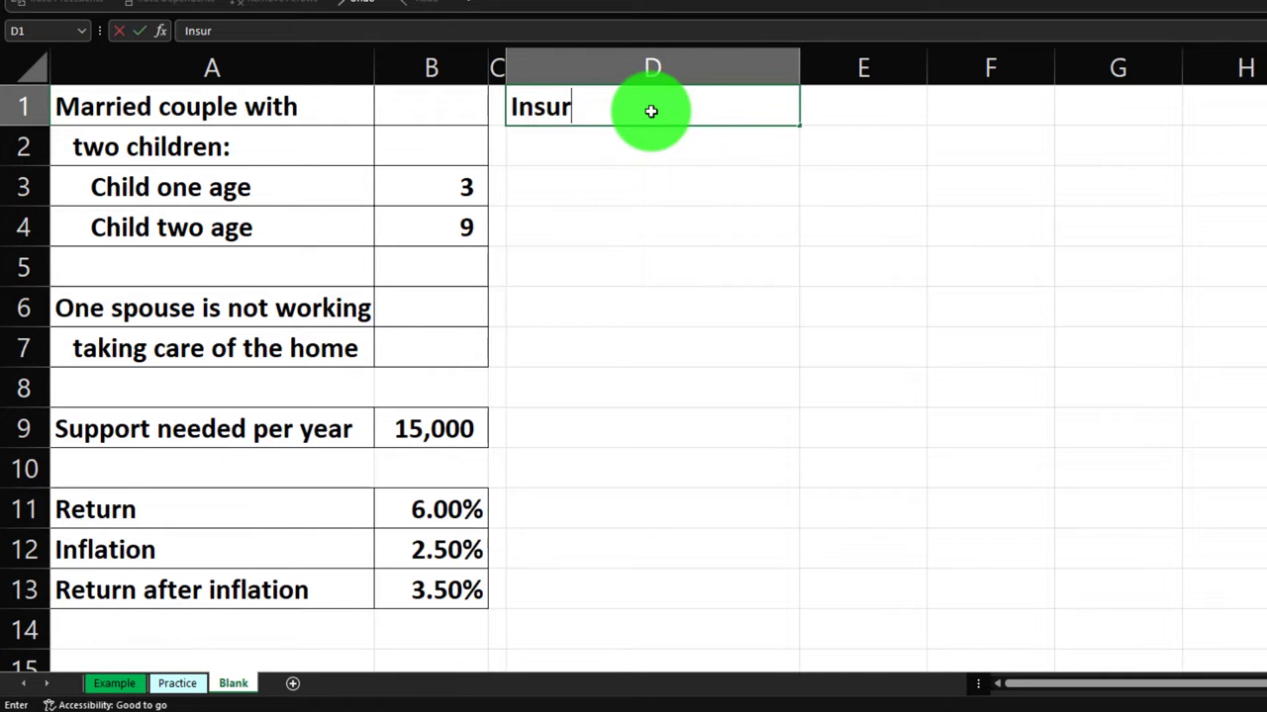
{"action": "type", "text": "ance Needed"}
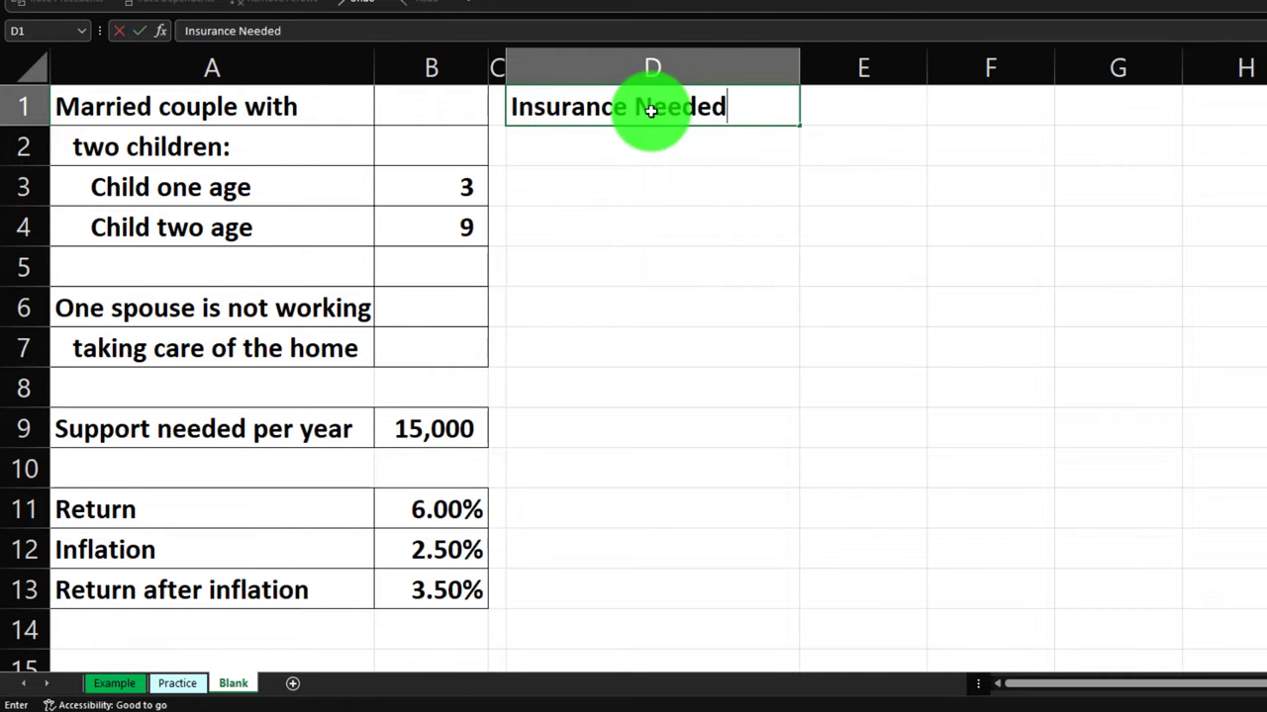
{"action": "key", "text": "Return"}
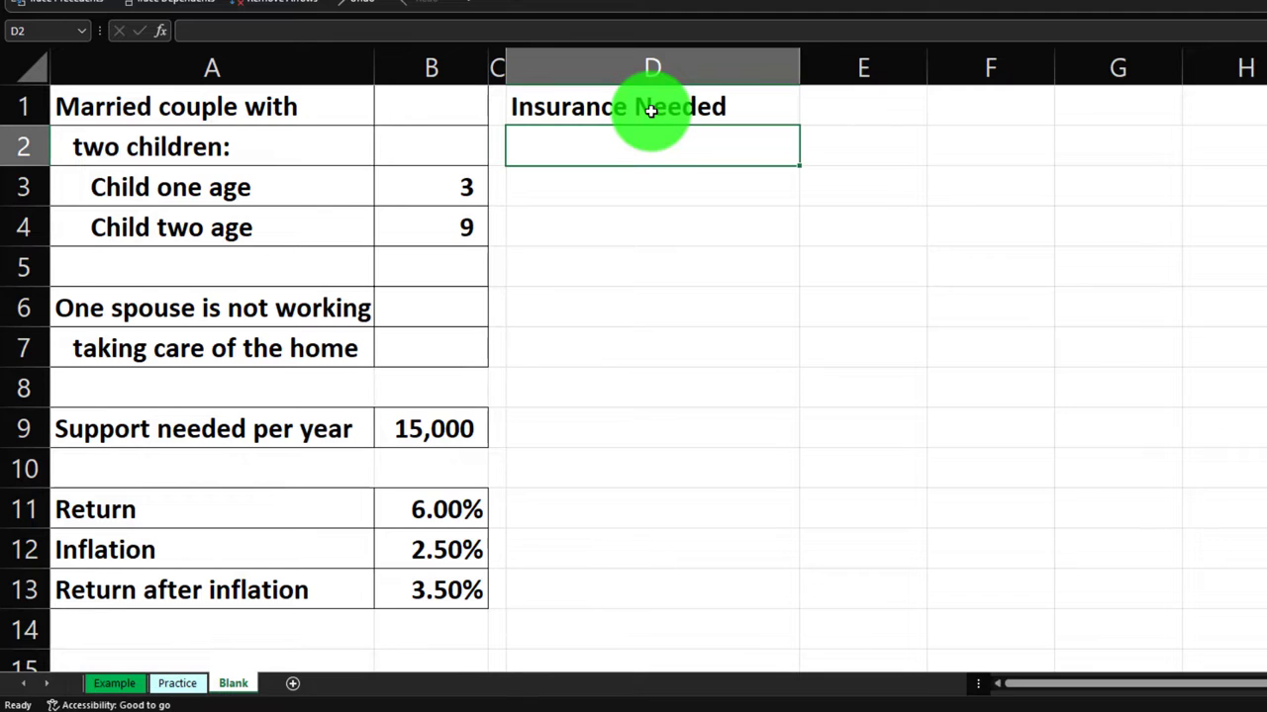
Format the header range D1:F1 with a black fill and white font.
{"action": "left_click_drag", "start_coordinate": [650, 111], "coordinate": [952, 107]}
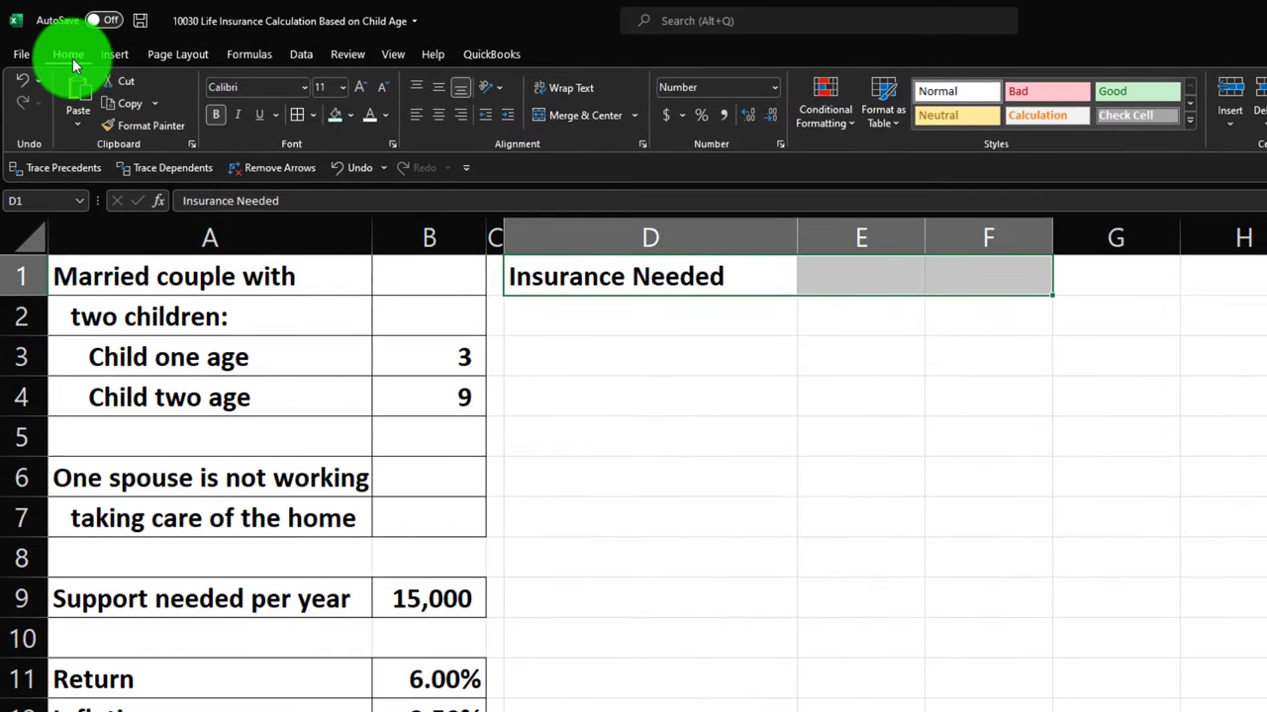
{"action": "left_click", "coordinate": [351, 116]}
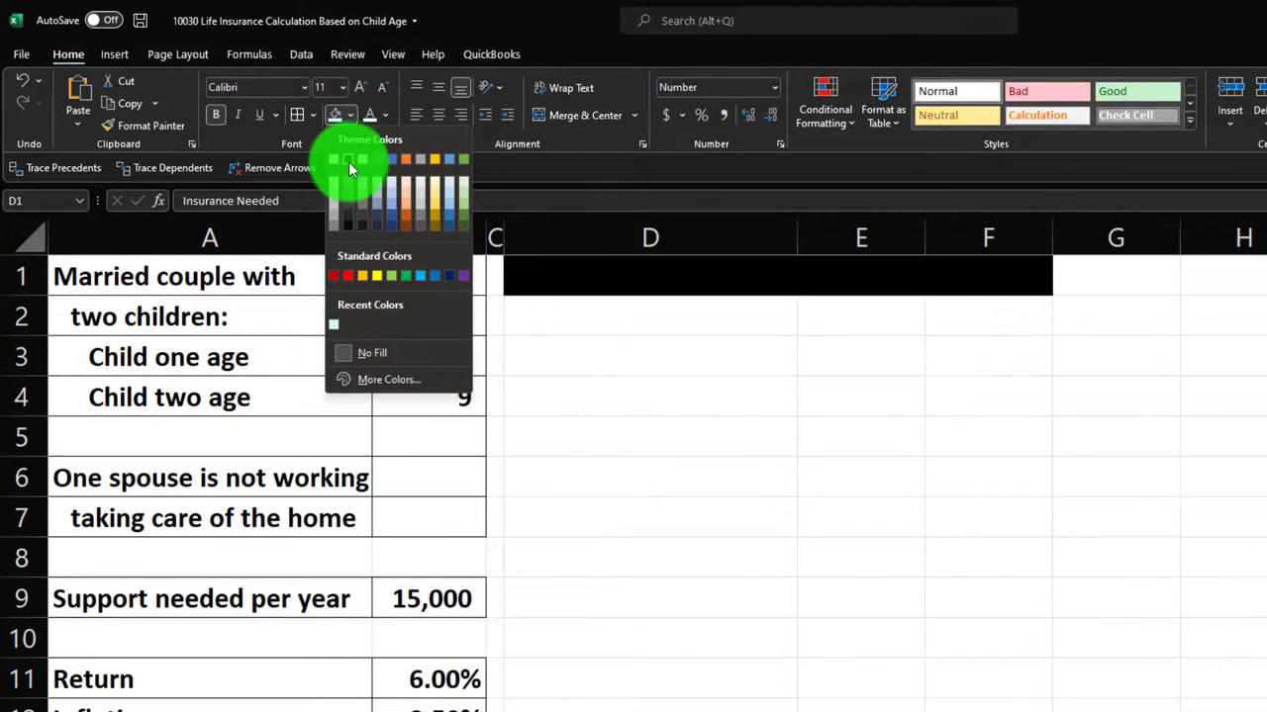
{"action": "left_click", "coordinate": [347, 161]}
{"action": "left_click", "coordinate": [366, 117]}
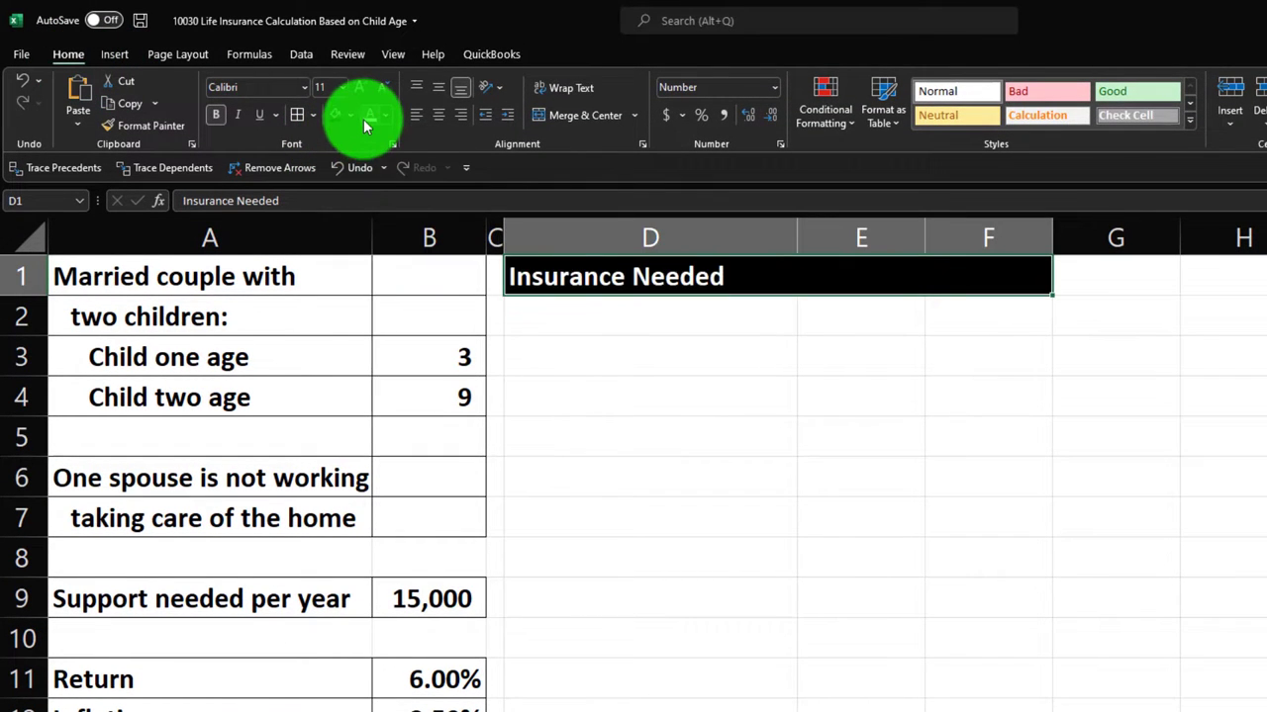
Enter the label "Years until yongest child is 18:" in cell D2 below the heading.
{"action": "left_click", "coordinate": [574, 319]}
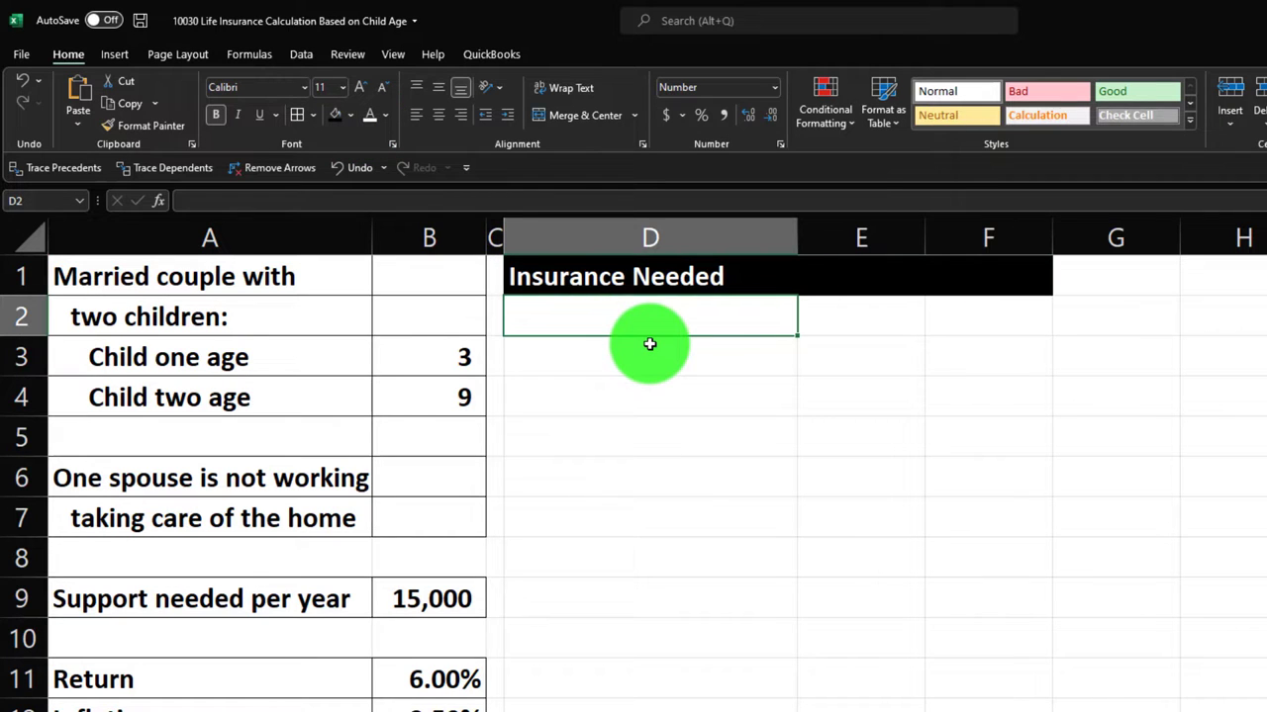
{"action": "type", "text": "Years until yo"}
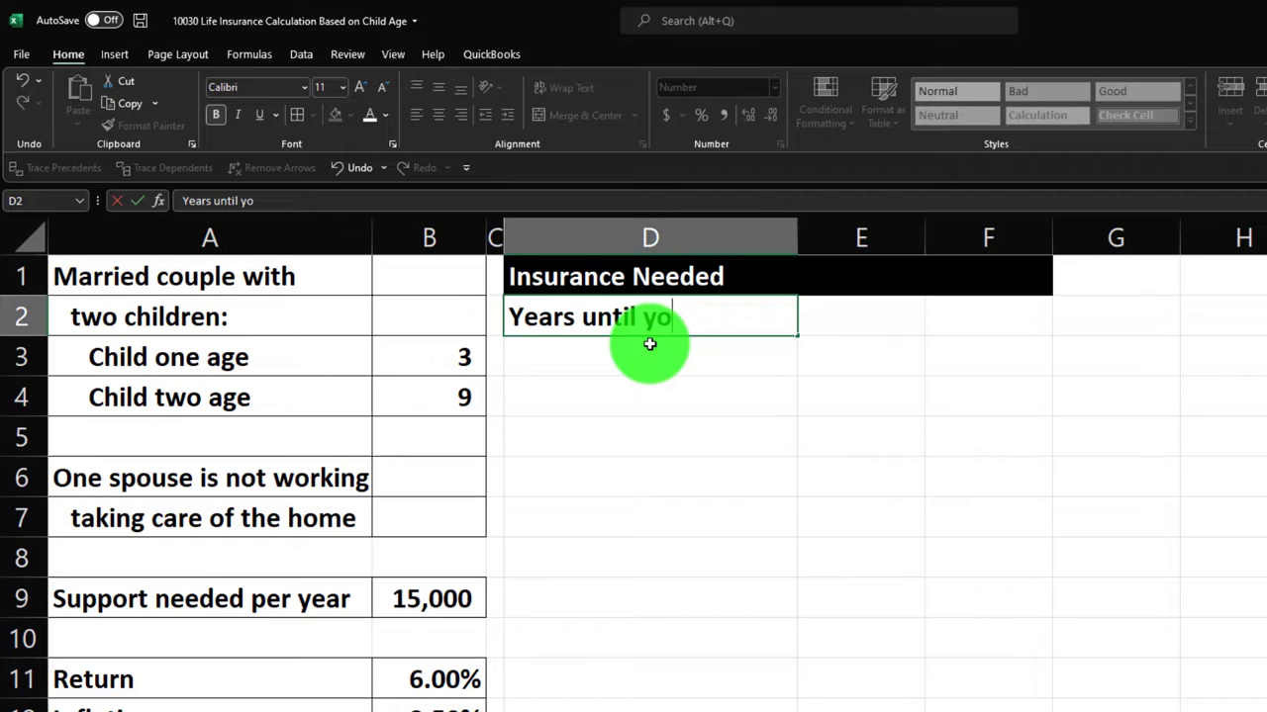
{"action": "type", "text": "ngest child is 18:"}
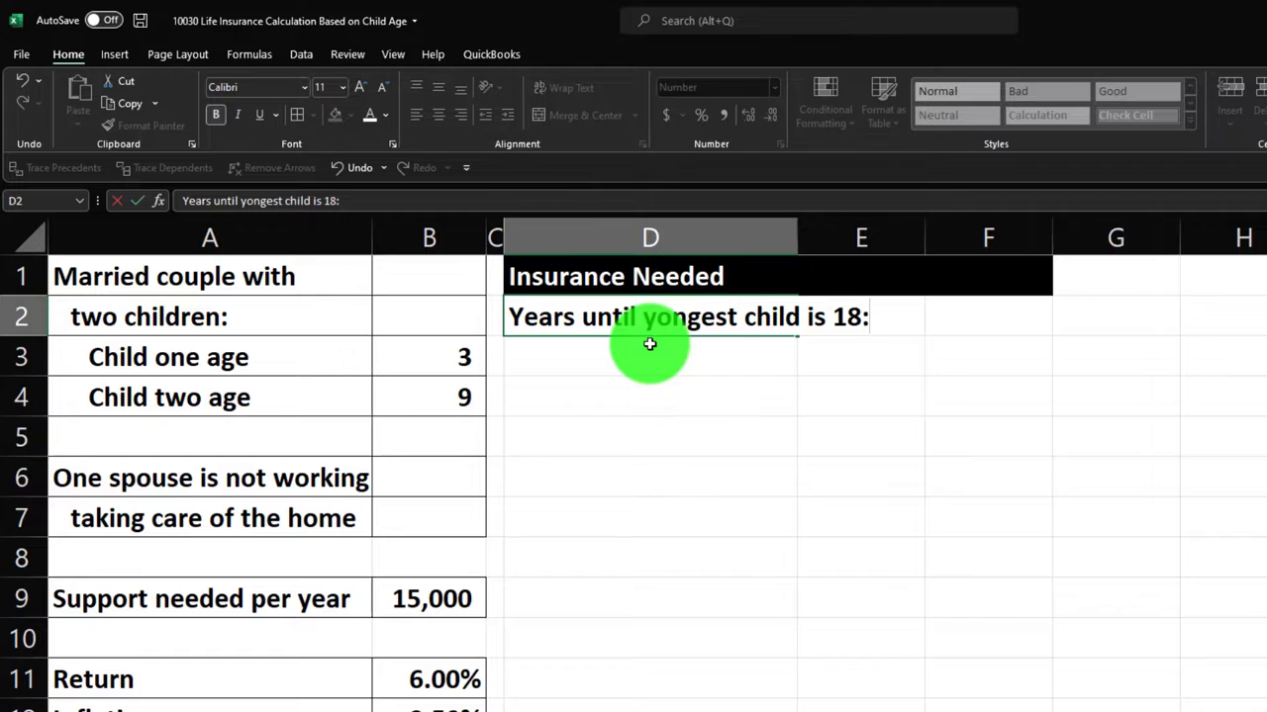
{"action": "key", "text": "Return"}
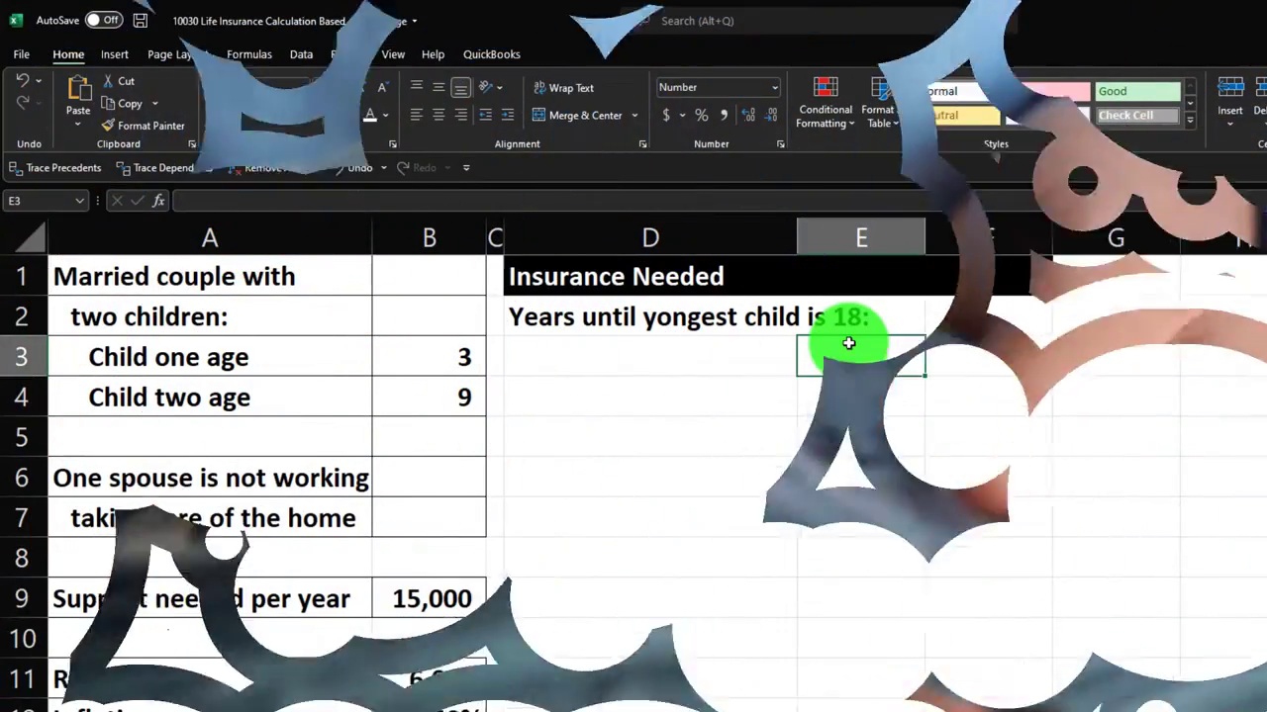
Enter 18 in cell E3 and label it "Age kids out out" in D3.
{"action": "type", "text": "18"}
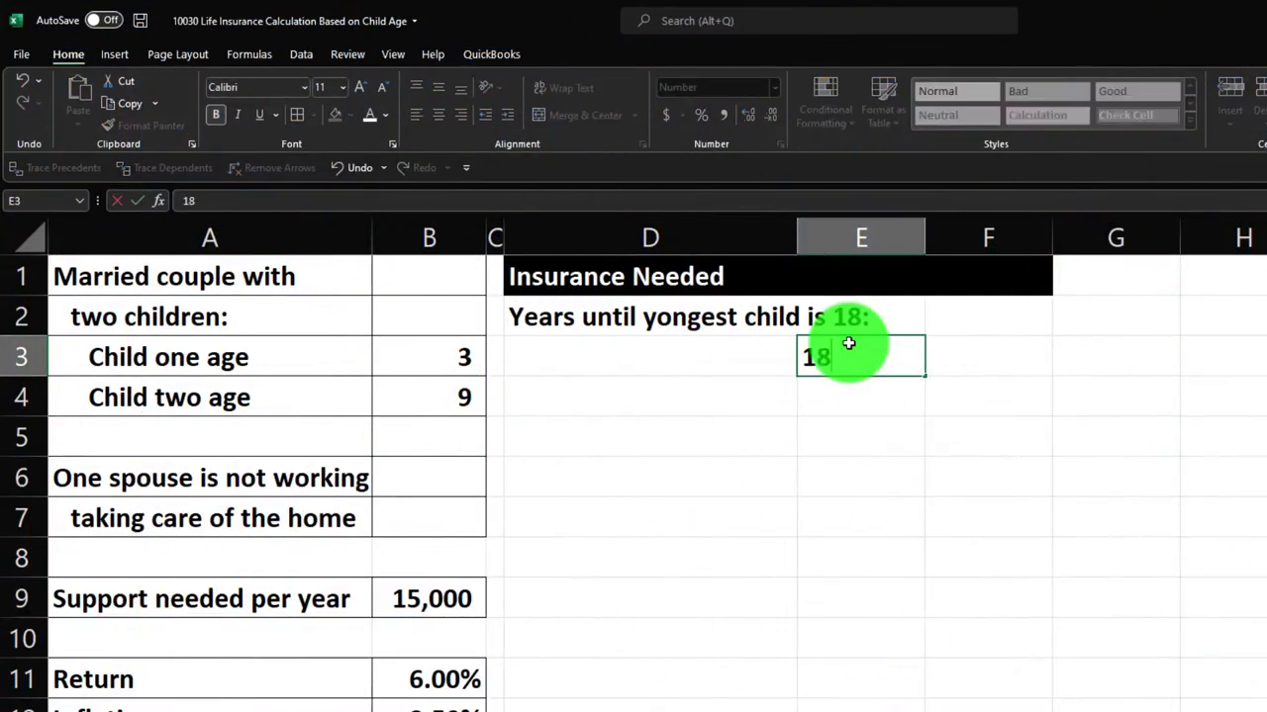
{"action": "key", "text": "Return"}
{"action": "key", "text": "Left"}
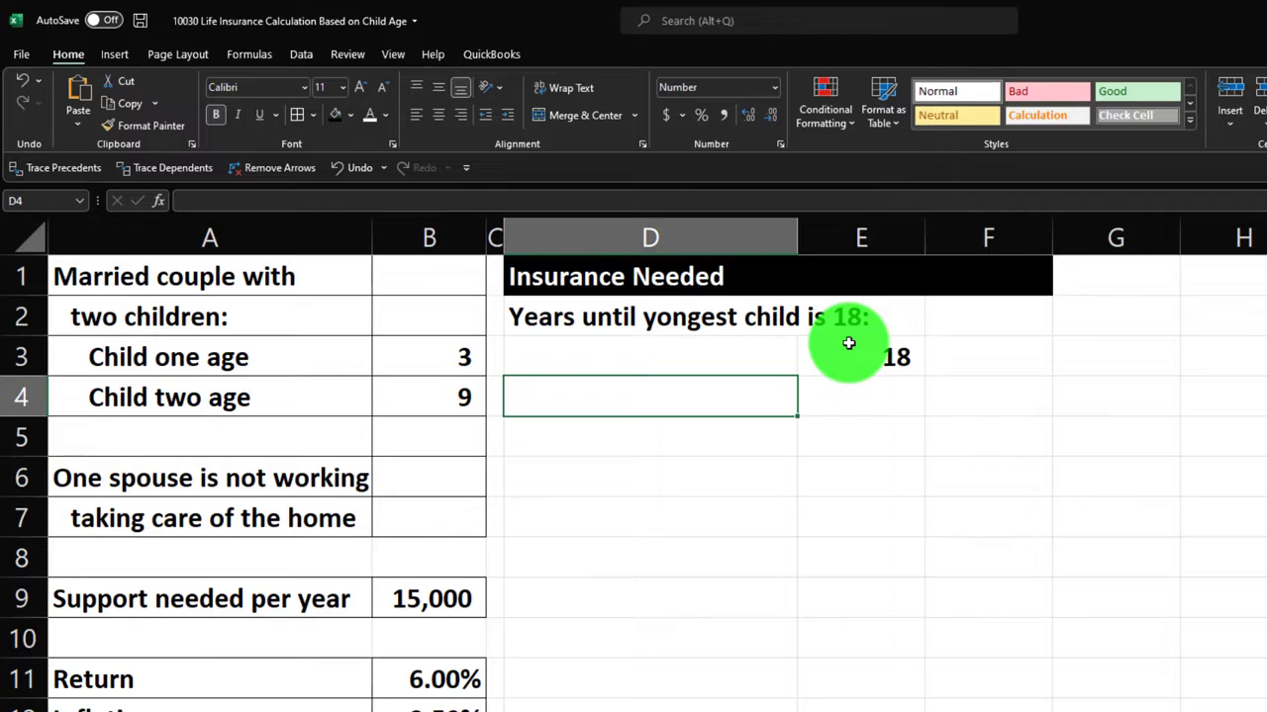
{"action": "key", "text": "Up"}
{"action": "type", "text": "A"}
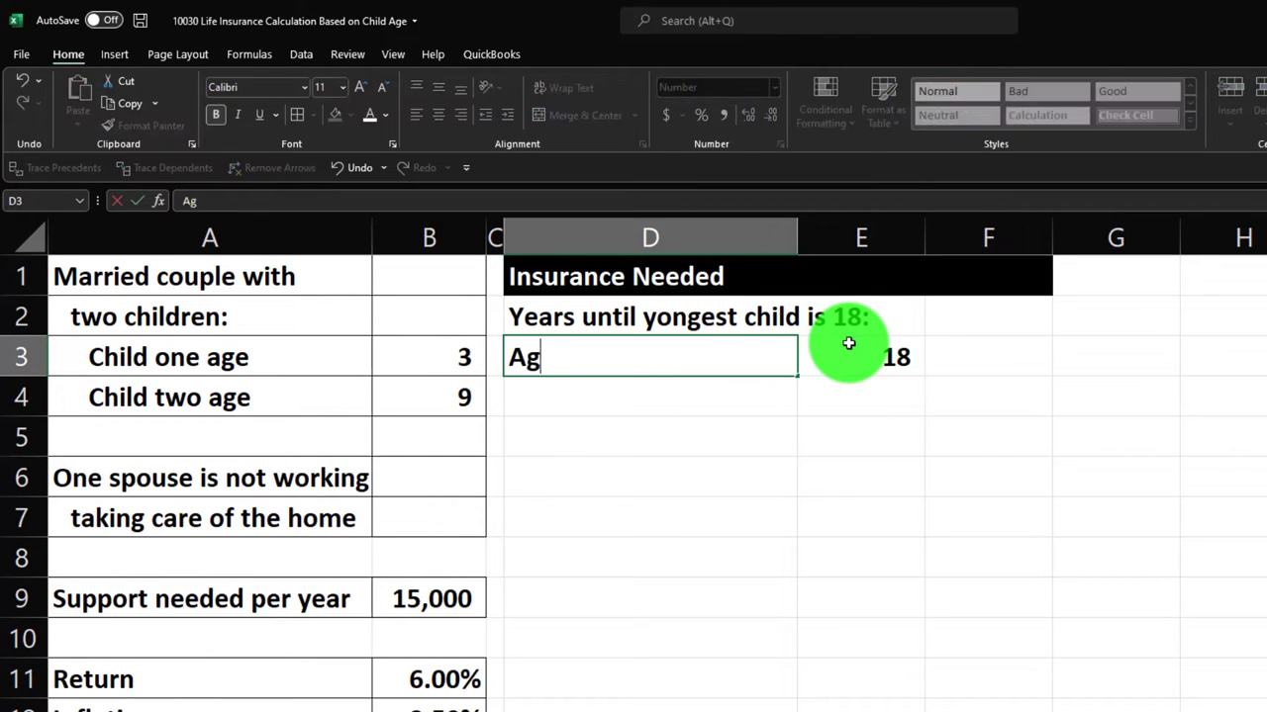
{"action": "type", "text": "ge c"}
{"action": "key", "text": "BackSpace"}
{"action": "type", "text": "kid"}
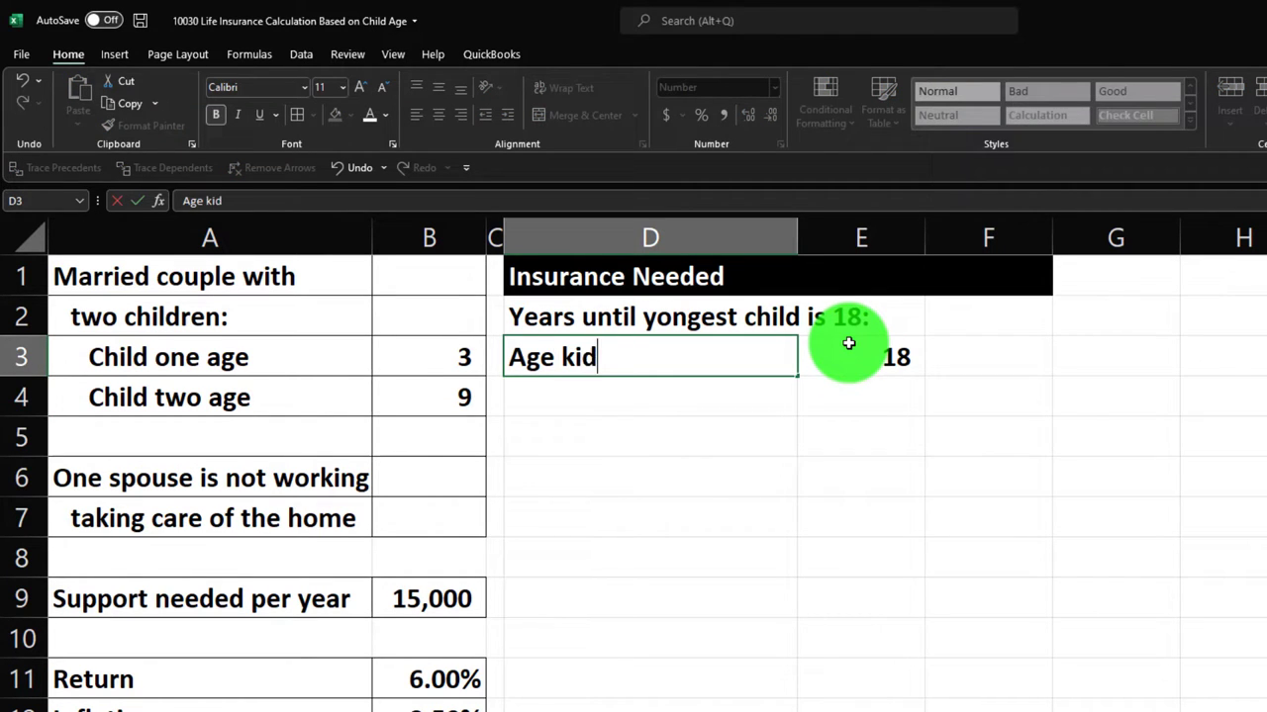
{"action": "type", "text": "s out out"}
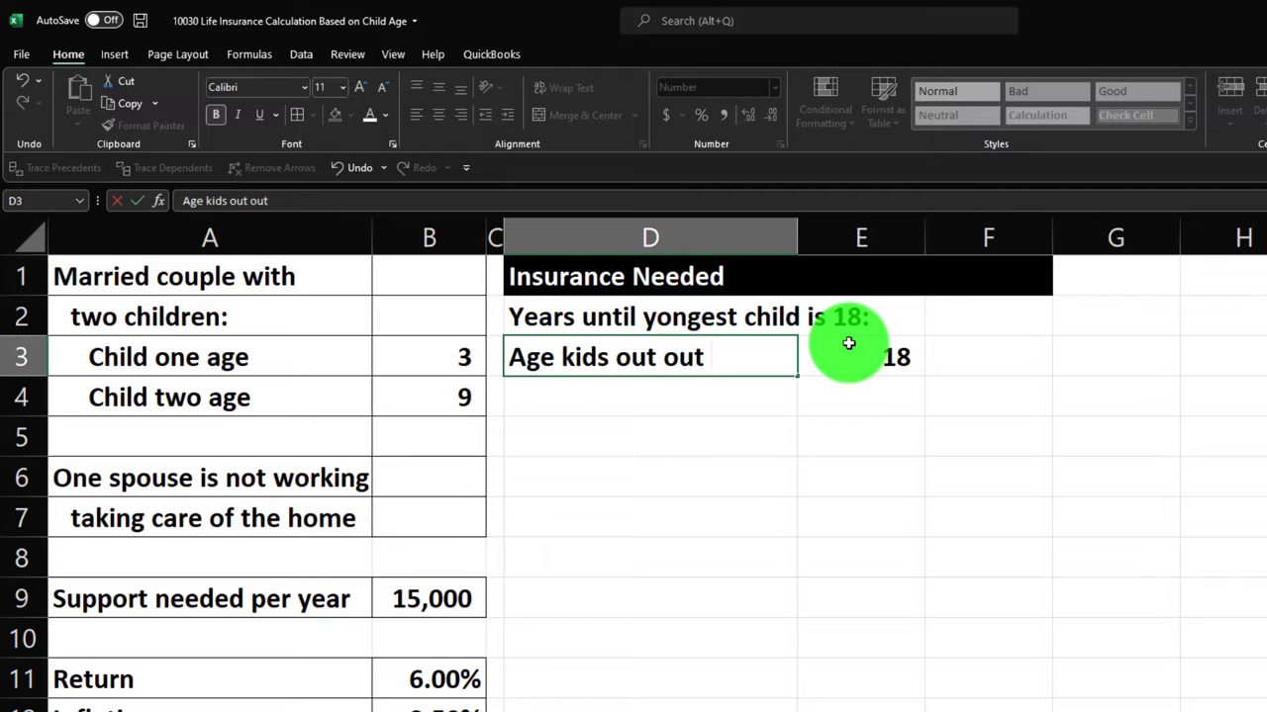
{"action": "key", "text": "Return"}
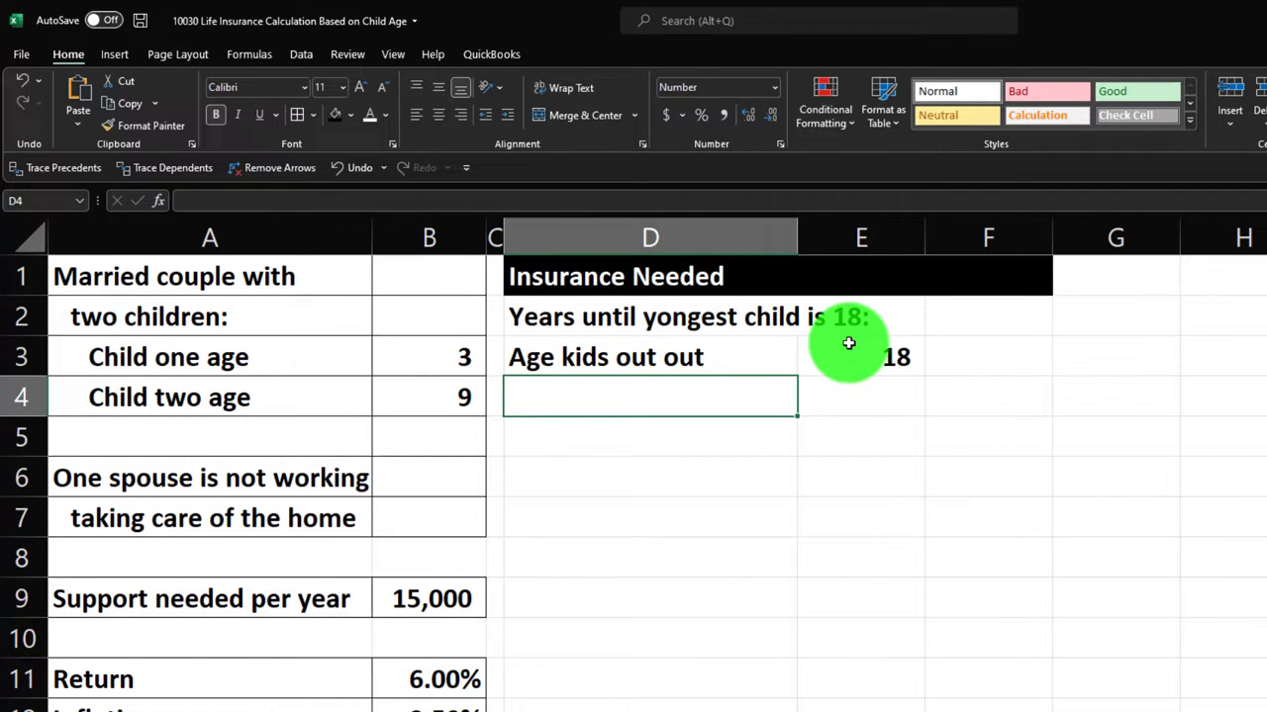
Enter the label "Age of youngest child" in cell D4.
{"action": "type", "text": "Ag"}
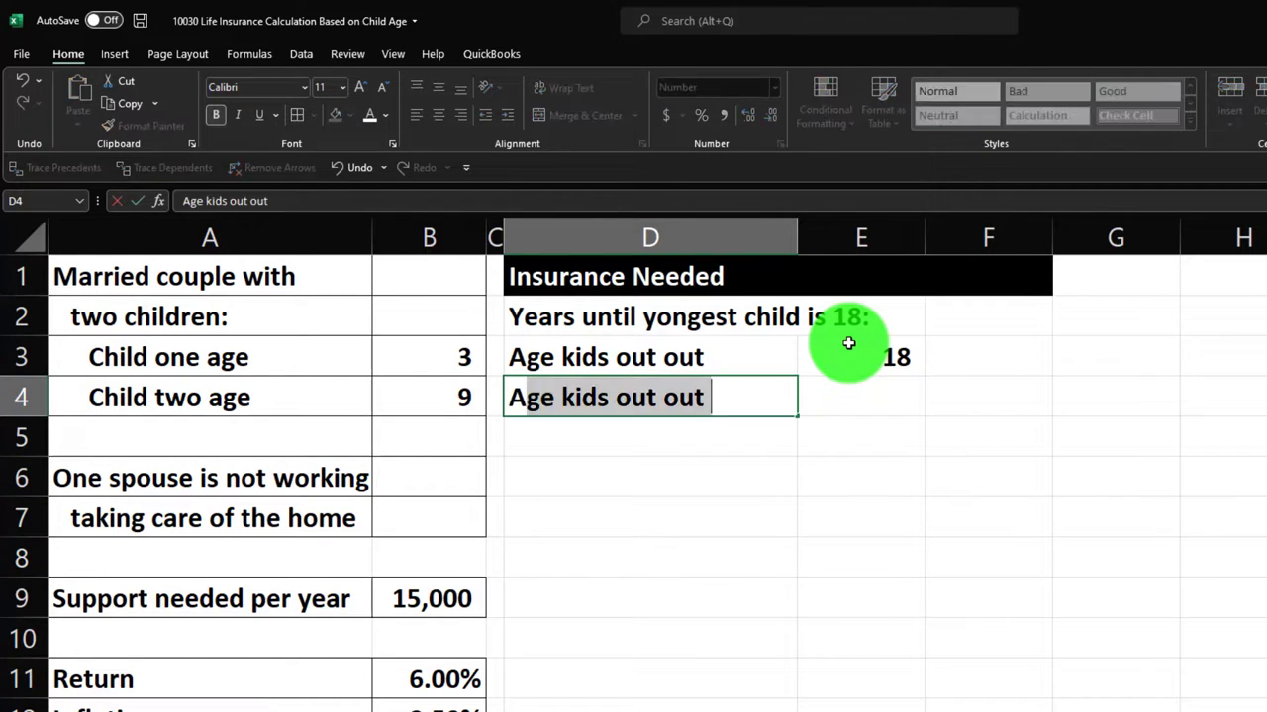
{"action": "key", "text": "BackSpace"}
{"action": "type", "text": "e of "}
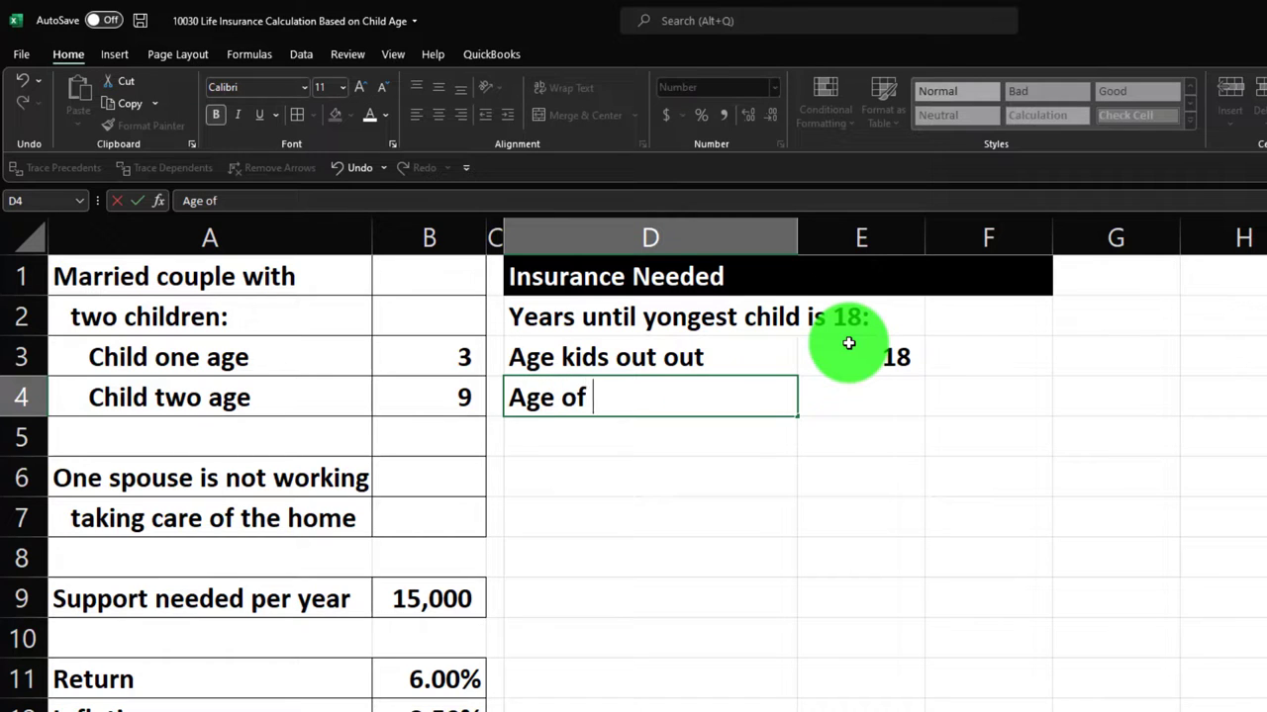
{"action": "type", "text": "yongest"}
{"action": "key", "text": "BackSpace"}
{"action": "key", "text": "BackSpace"}
{"action": "key", "text": "BackSpace"}
{"action": "key", "text": "BackSpace"}
{"action": "key", "text": "BackSpace"}
{"action": "key", "text": "BackSpace"}
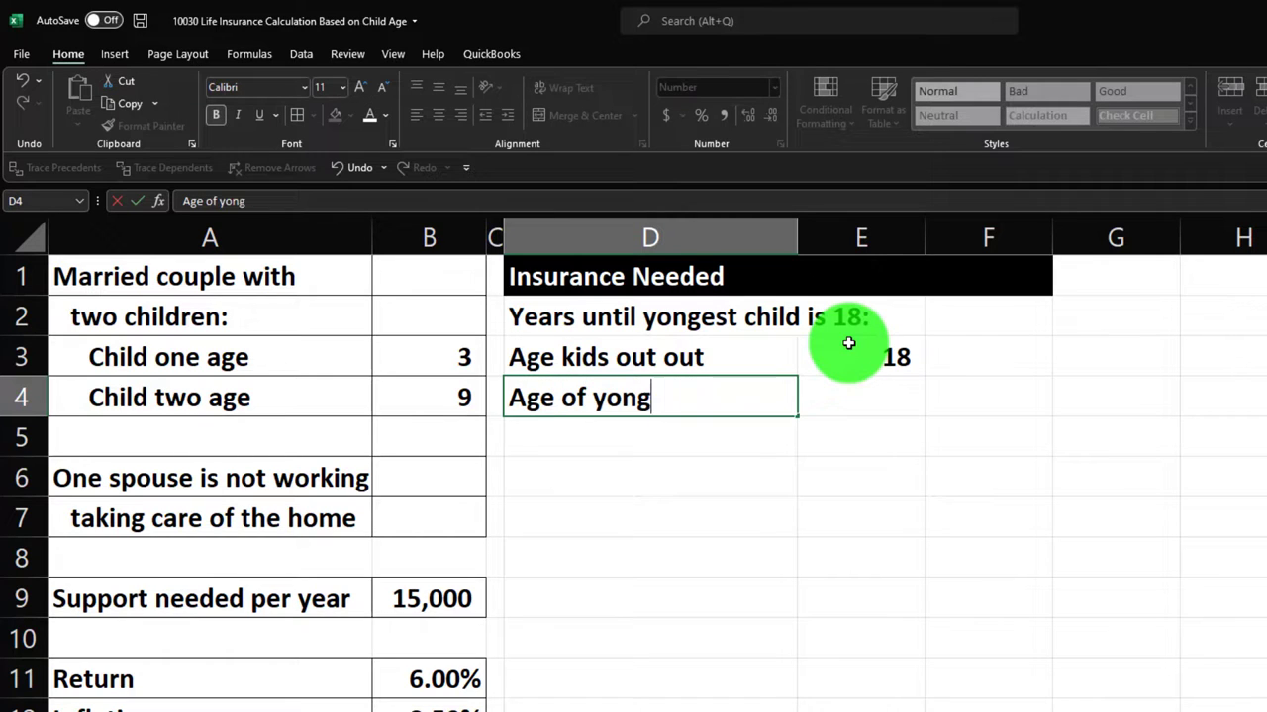
{"action": "type", "text": "oungest child"}
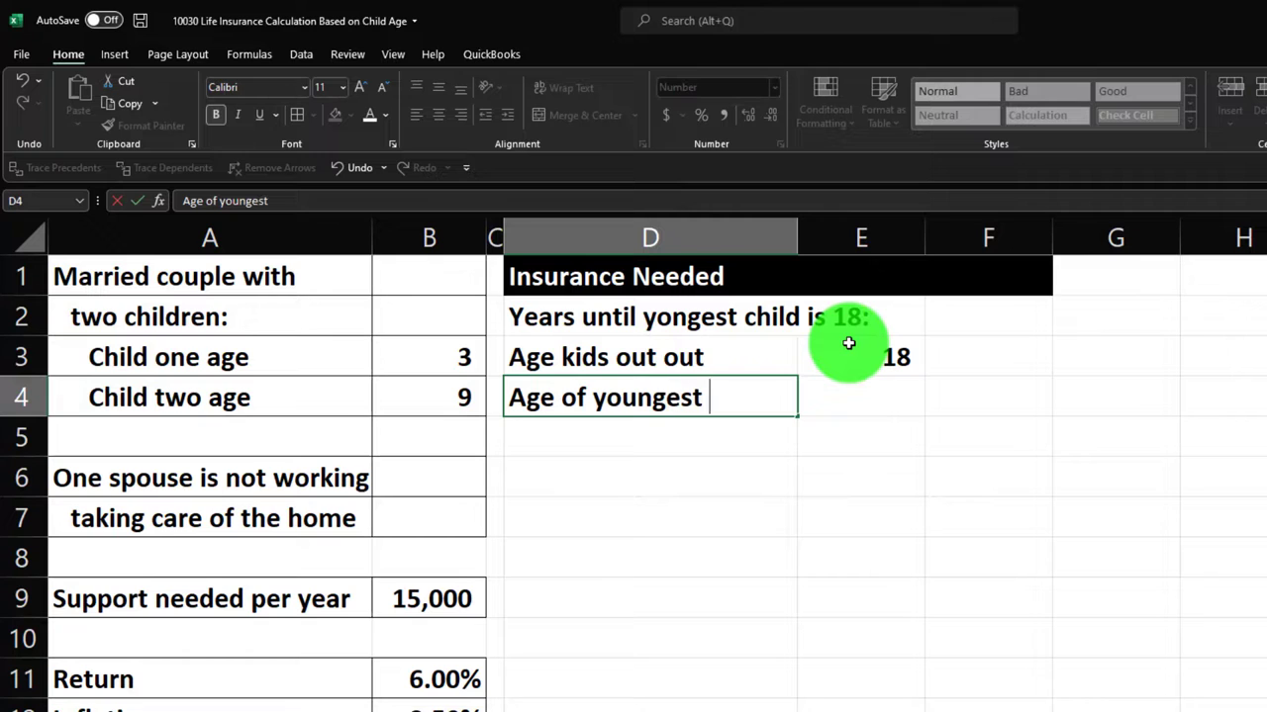
{"action": "key", "text": "Tab"}
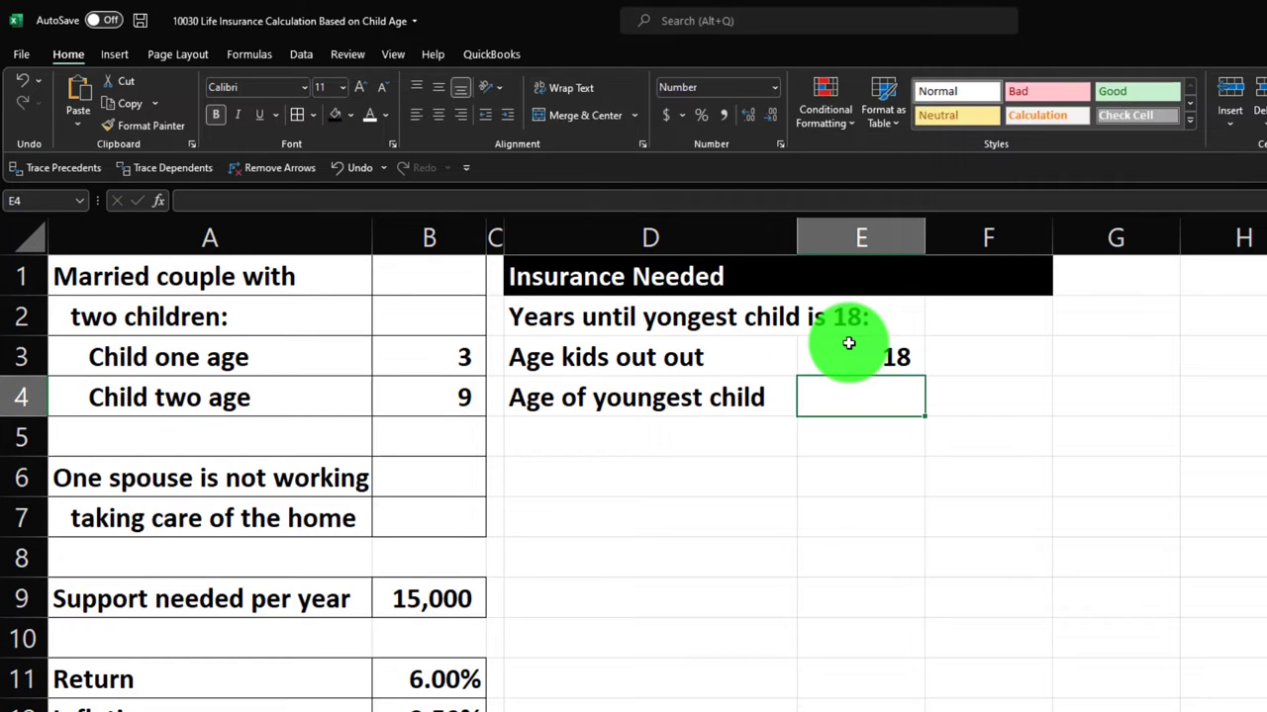
Link cell E4 to child one's age with the formula =B3.
{"action": "type", "text": "="}
{"action": "key", "text": "Left"}
{"action": "key", "text": "Left"}
{"action": "key", "text": "Left"}
{"action": "key", "text": "Up"}
{"action": "key", "text": "Return"}
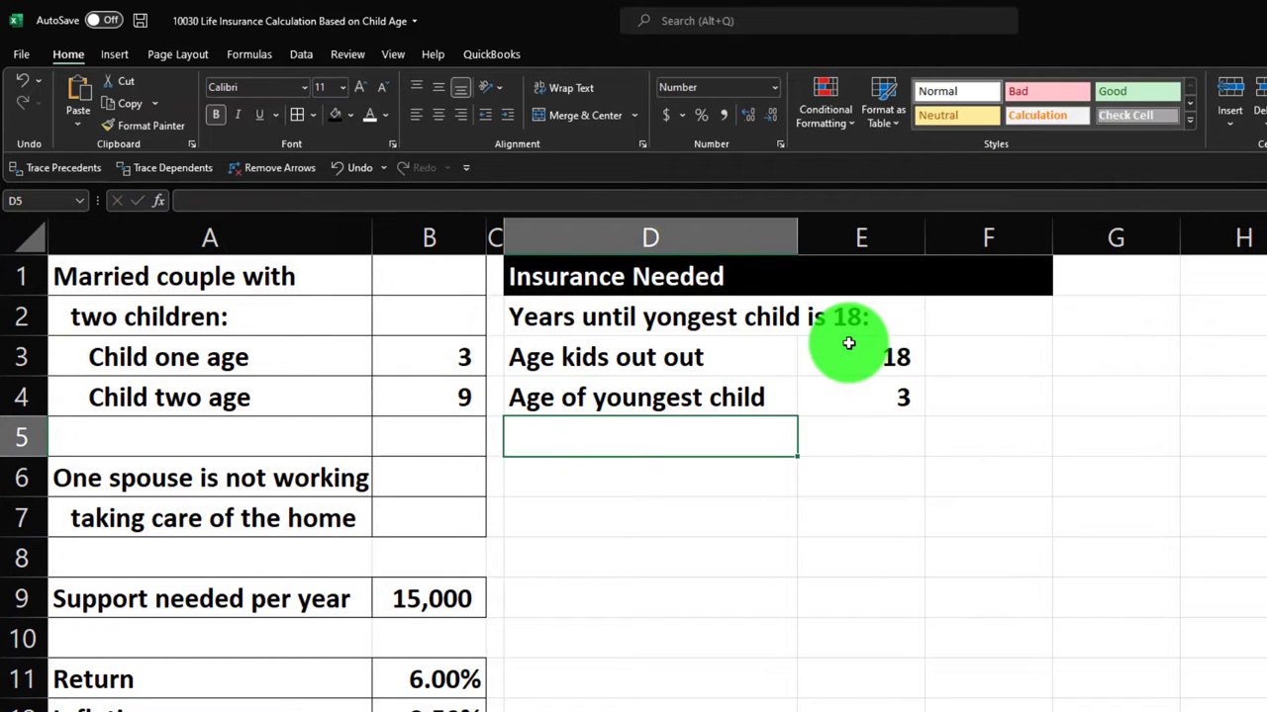
Enter the label "Years until youngest child is 18" in cell D5.
{"action": "type", "text": "Years unt"}
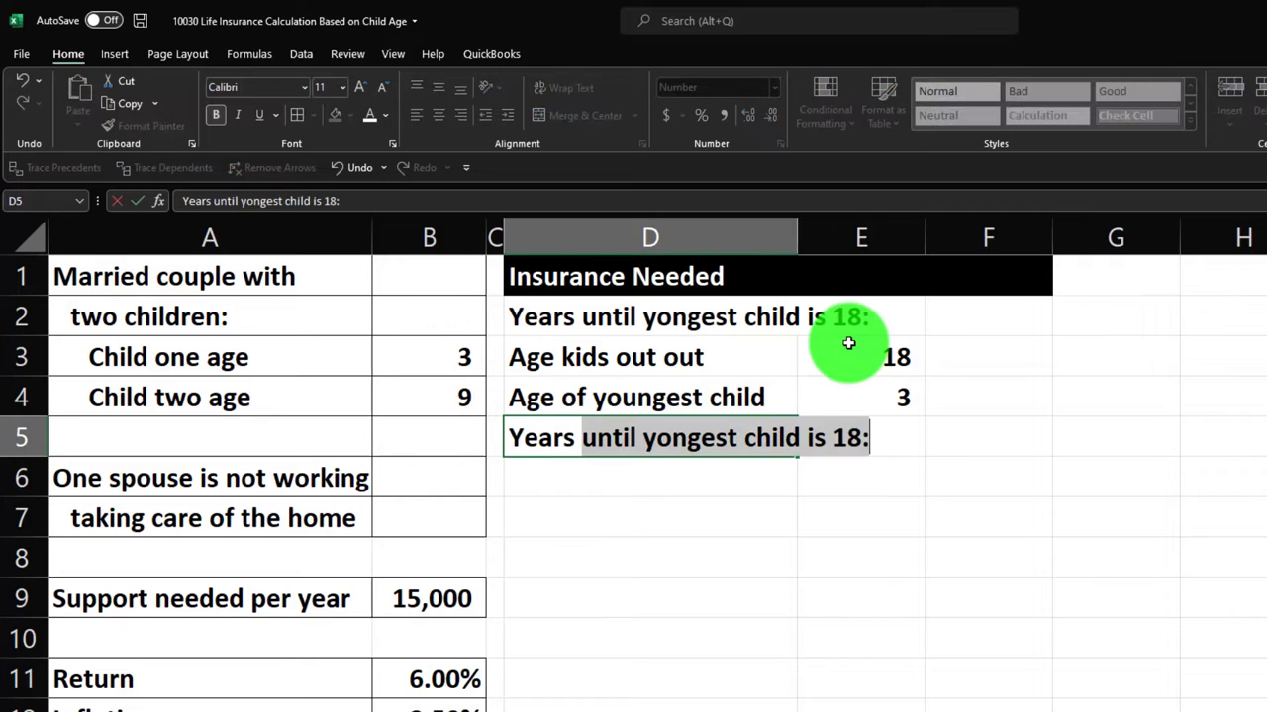
{"action": "type", "text": "il youngest child is"}
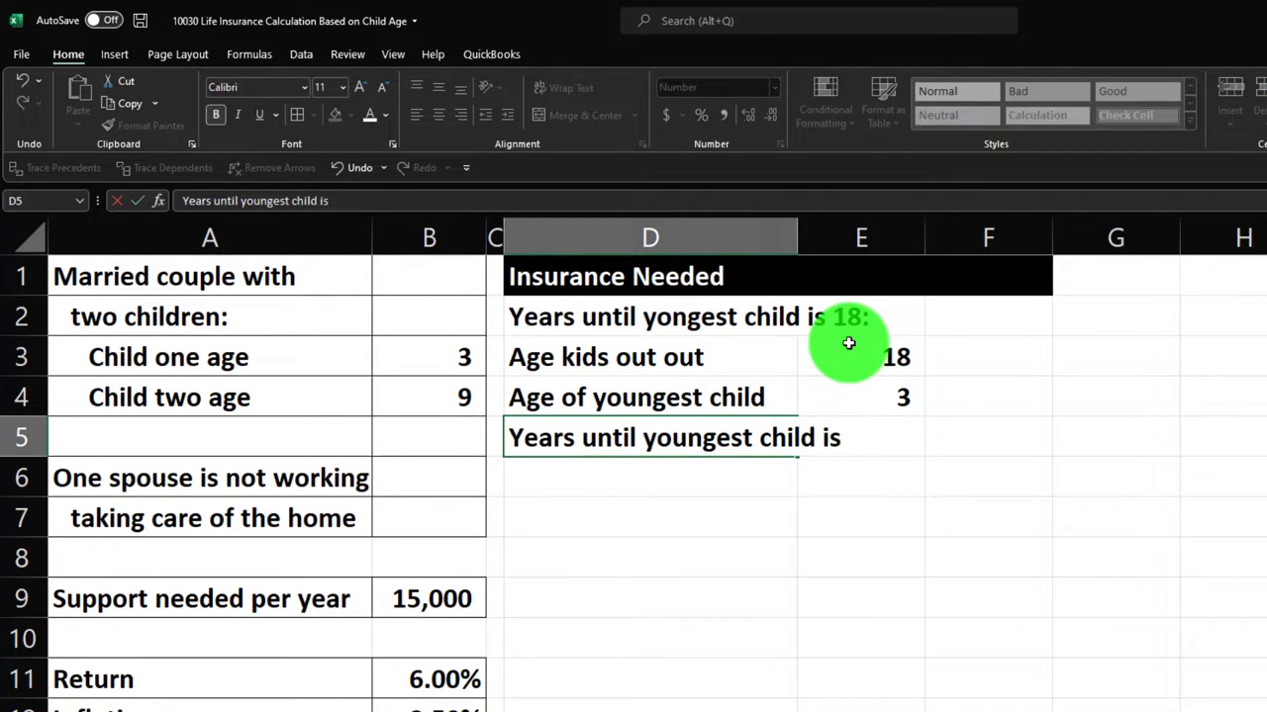
{"action": "key", "text": "Tab"}
{"action": "key", "text": "Tab"}
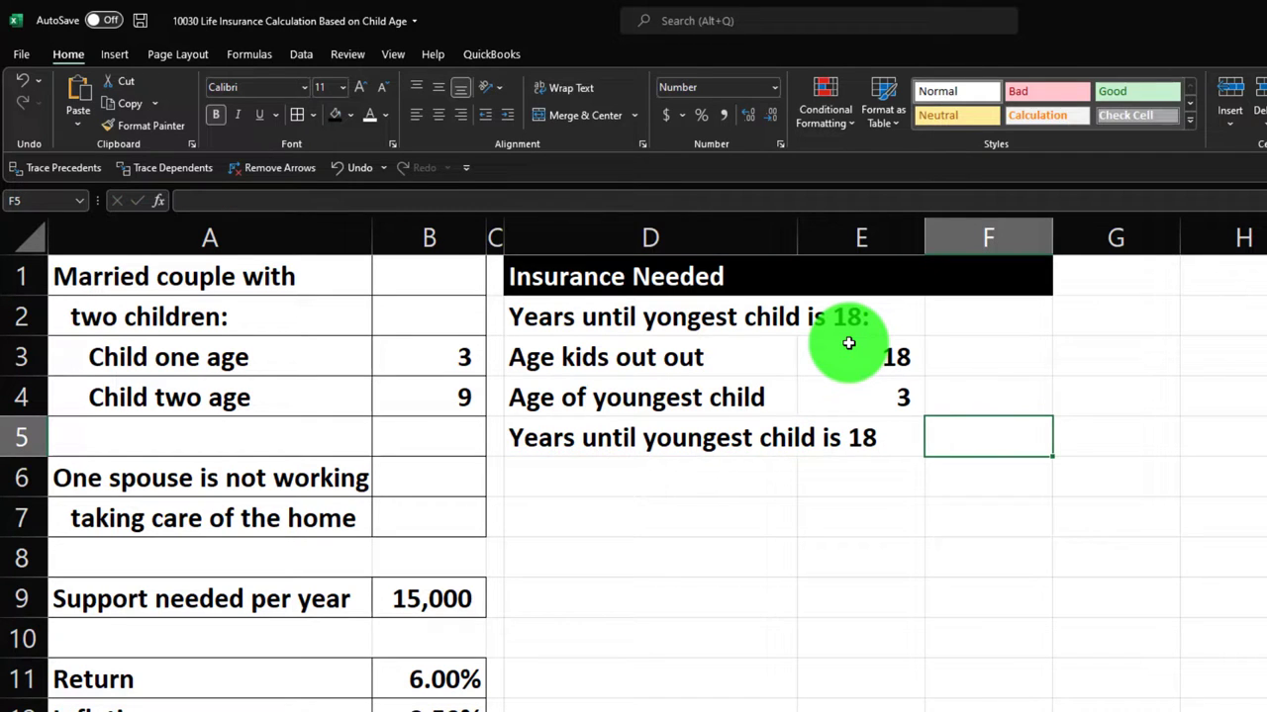
Calculate the years until the youngest child is 18 in cell F5 with the formula =E3-E4.
{"action": "type", "text": "="}
{"action": "key", "text": "Up"}
{"action": "key", "text": "Up"}
{"action": "key", "text": "Left"}
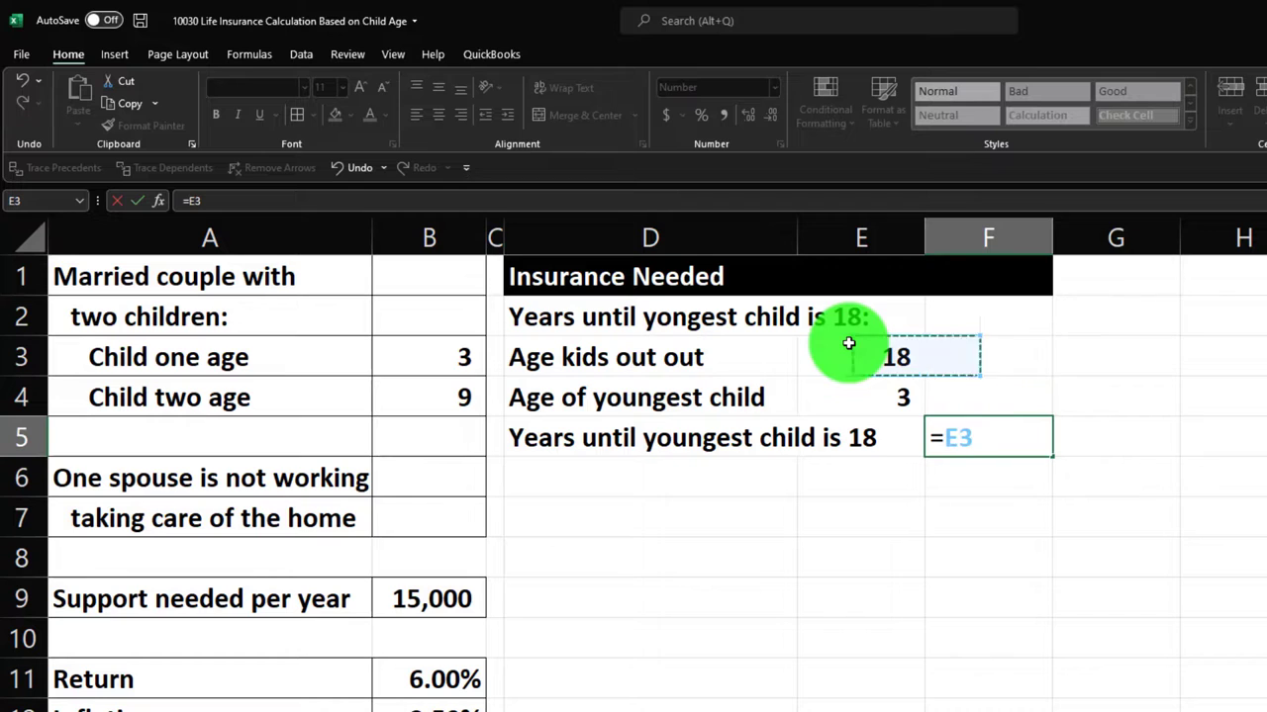
{"action": "type", "text": "-"}
{"action": "key", "text": "Up"}
{"action": "key", "text": "Left"}
{"action": "key", "text": "Return"}
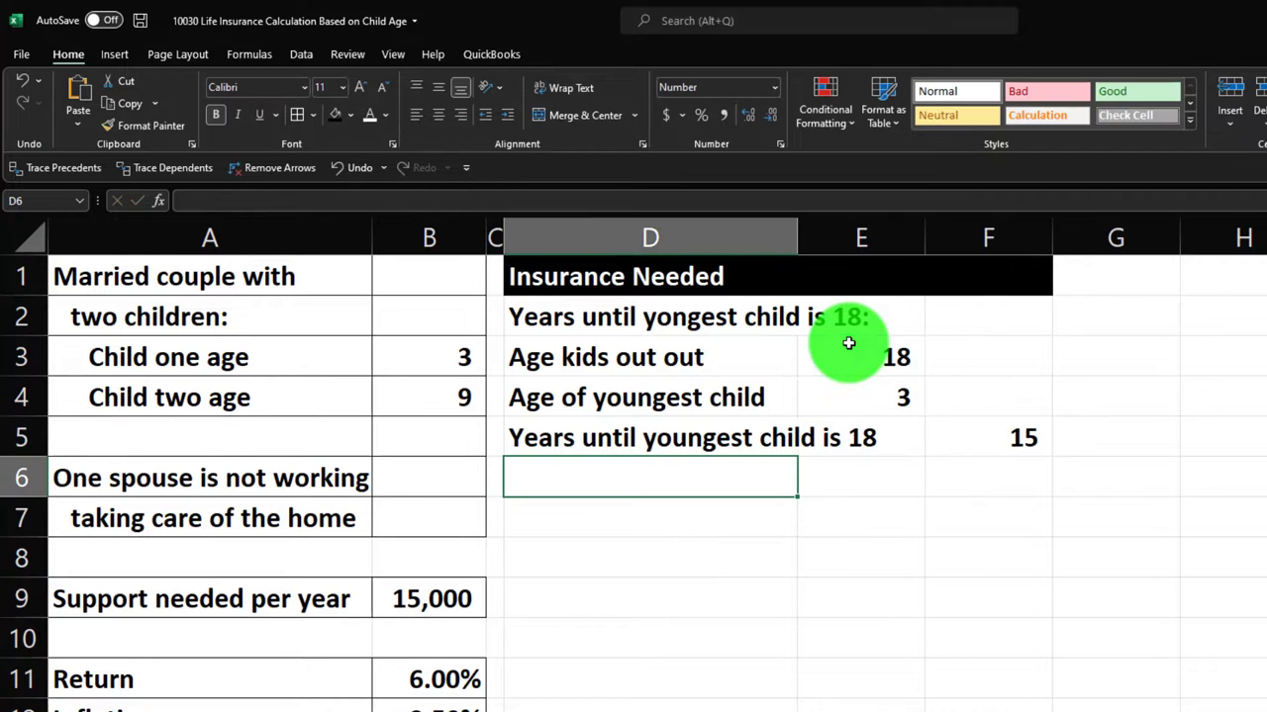
Switch to the online life insurance calculator and examine its income, years and children entries and the recommended coverage amount.
{"action": "left_click", "coordinate": [864, 395]}
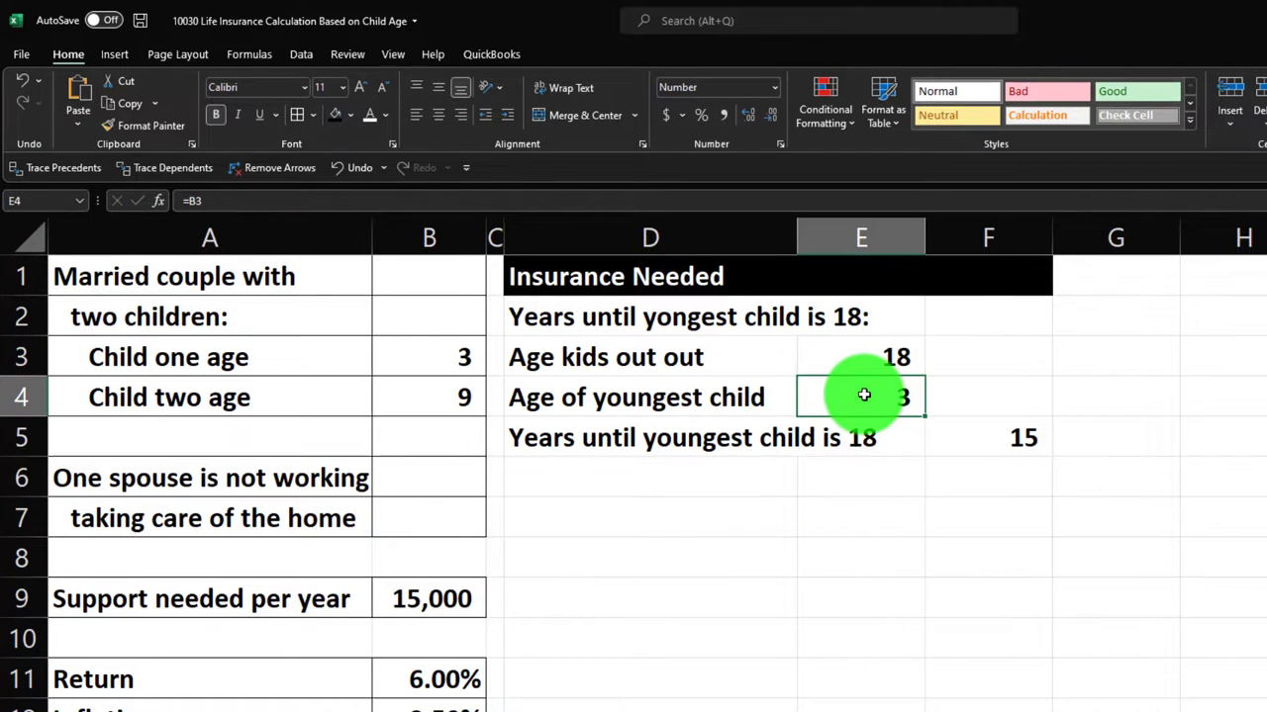
{"action": "left_click", "coordinate": [260, 116]}
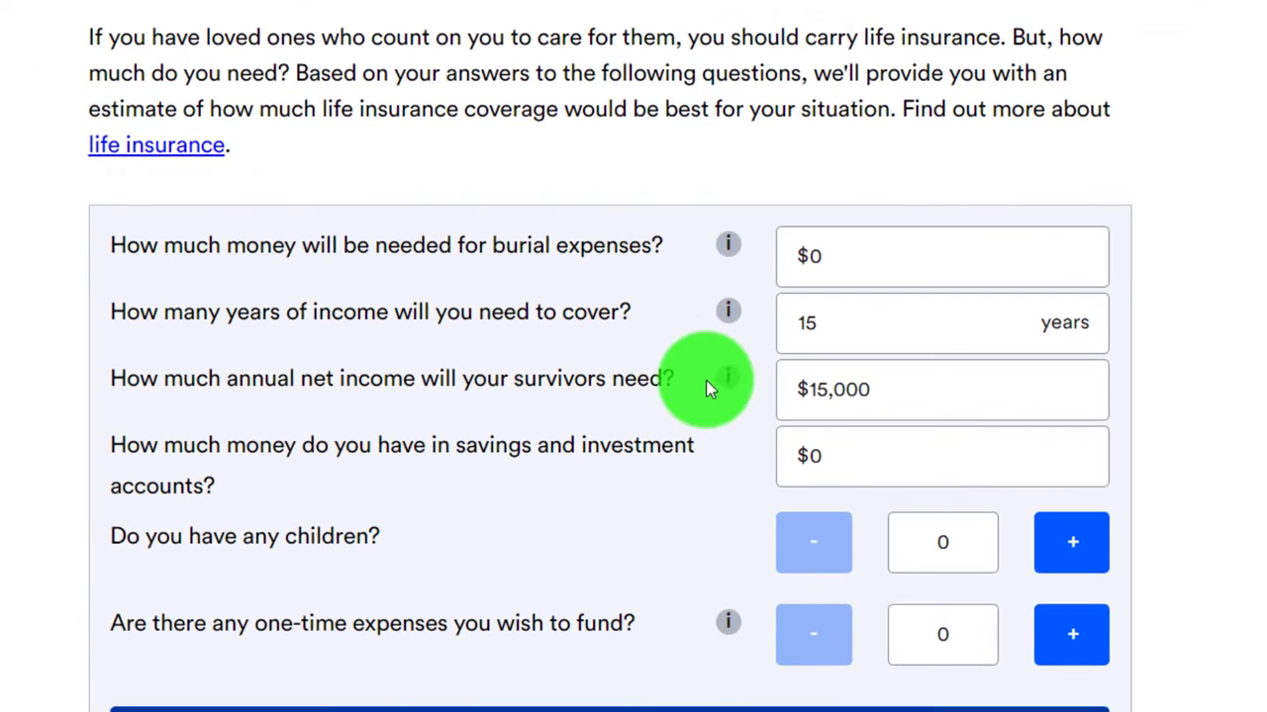
{"action": "scroll", "coordinate": [676, 358], "scroll_direction": "down", "scroll_amount": 3}
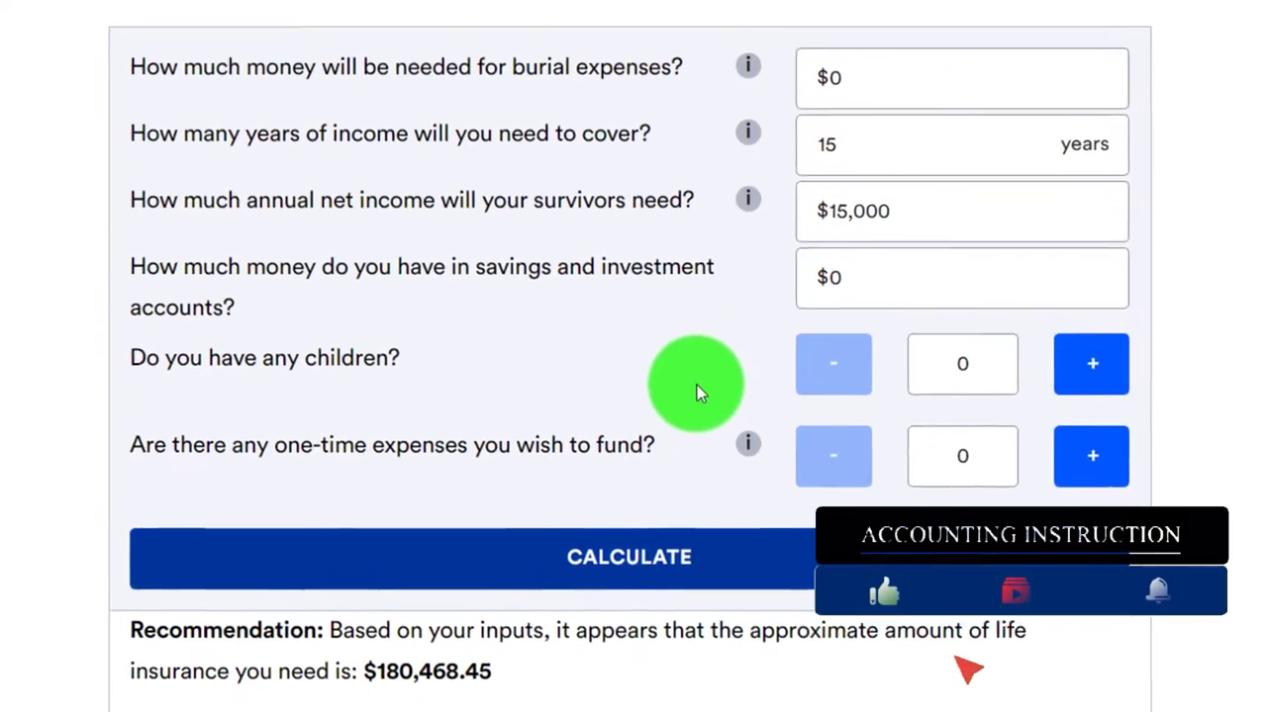
{"action": "scroll", "coordinate": [805, 204], "scroll_direction": "up", "scroll_amount": 10}
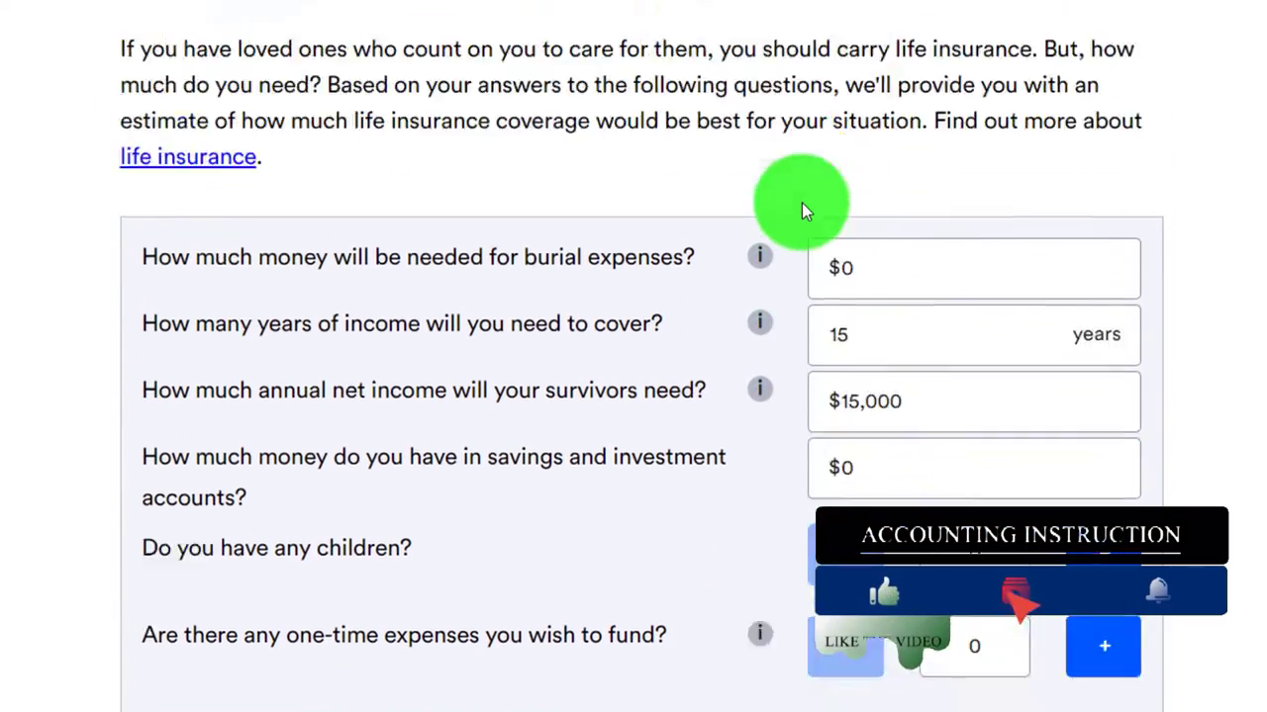
{"action": "scroll", "coordinate": [122, 437], "scroll_direction": "down", "scroll_amount": 10}
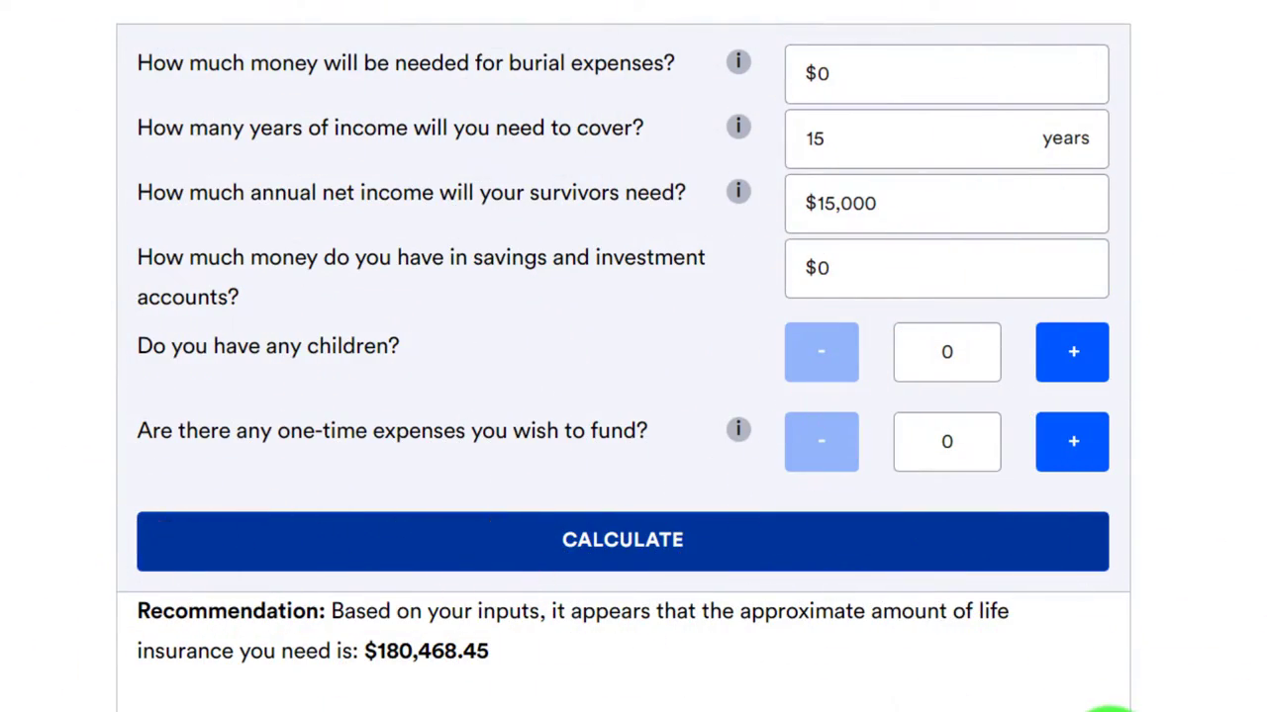
{"action": "mouse_move", "coordinate": [1108, 705]}
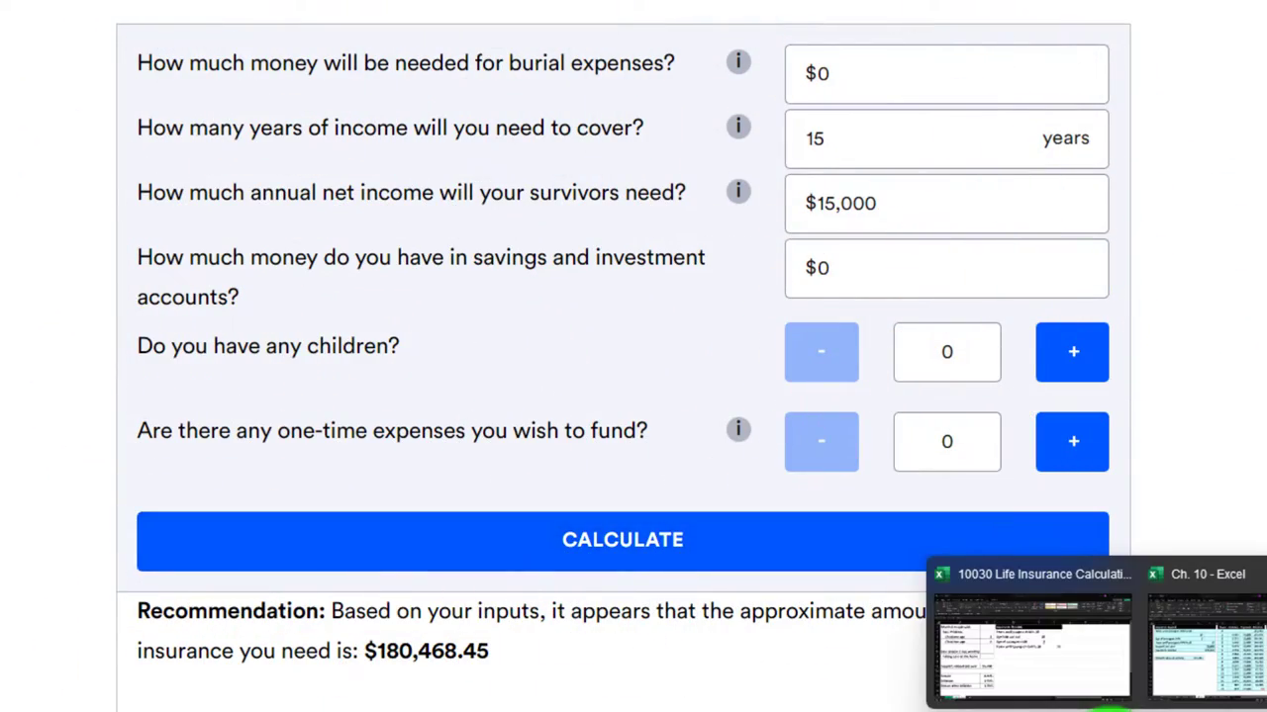
{"action": "left_click", "coordinate": [1069, 663]}
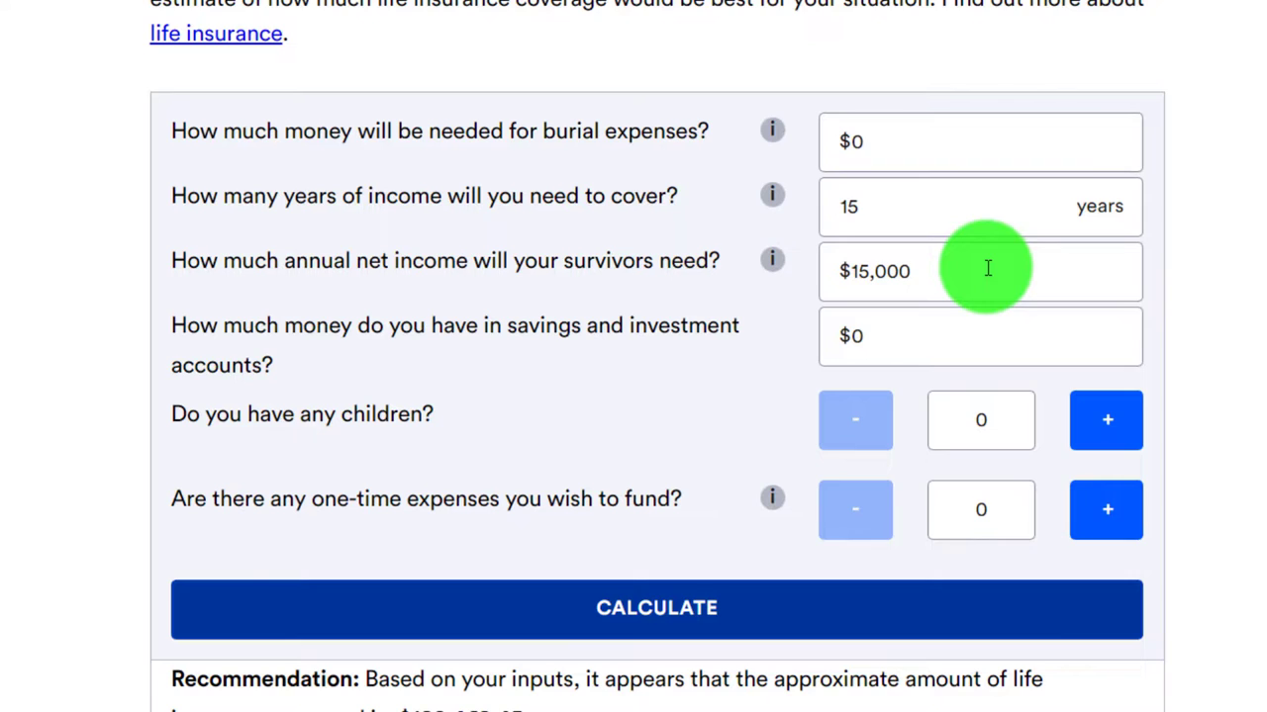
{"action": "scroll", "coordinate": [990, 265], "scroll_direction": "down", "scroll_amount": 1}
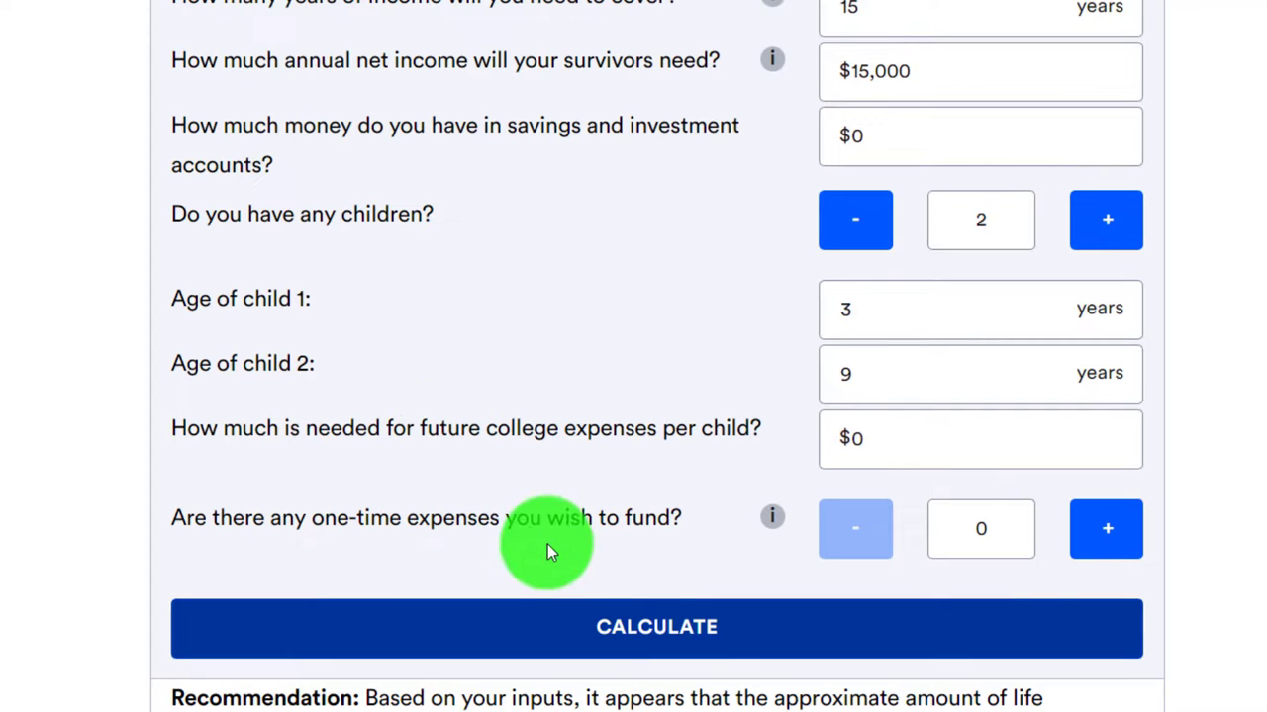
{"action": "scroll", "coordinate": [643, 451], "scroll_direction": "down", "scroll_amount": 1}
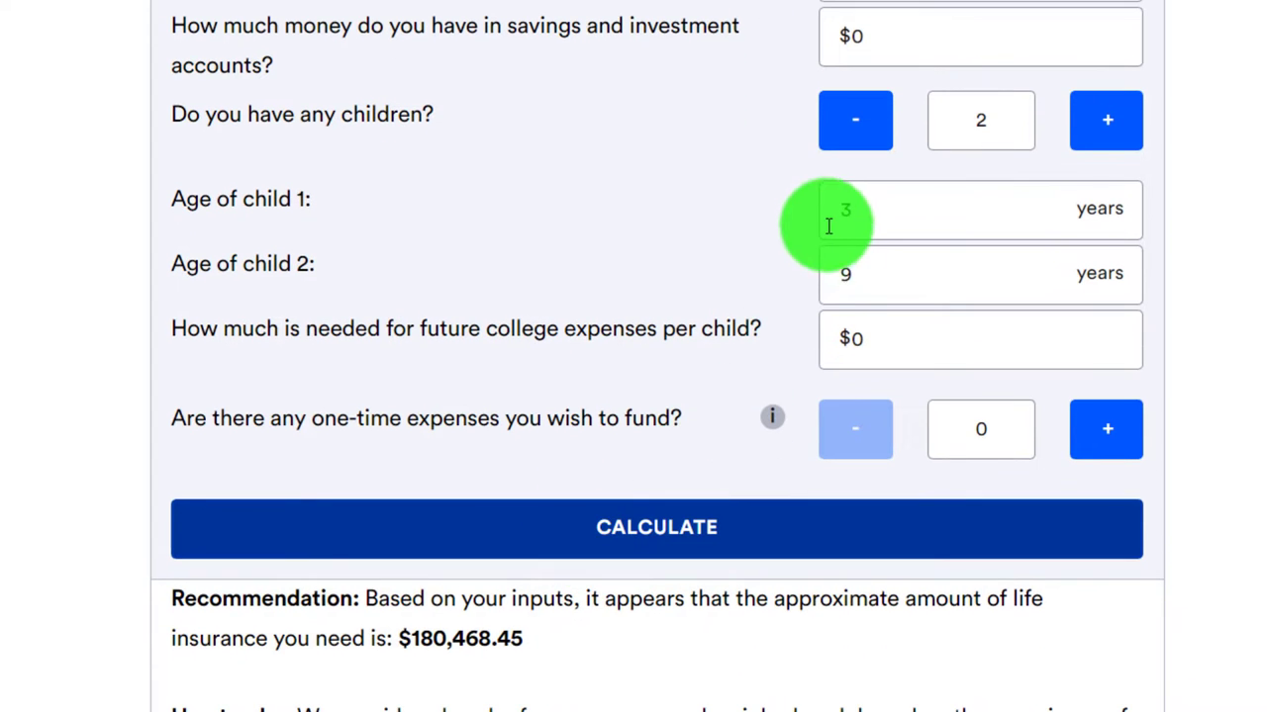
{"action": "scroll", "coordinate": [835, 271], "scroll_direction": "down", "scroll_amount": 2}
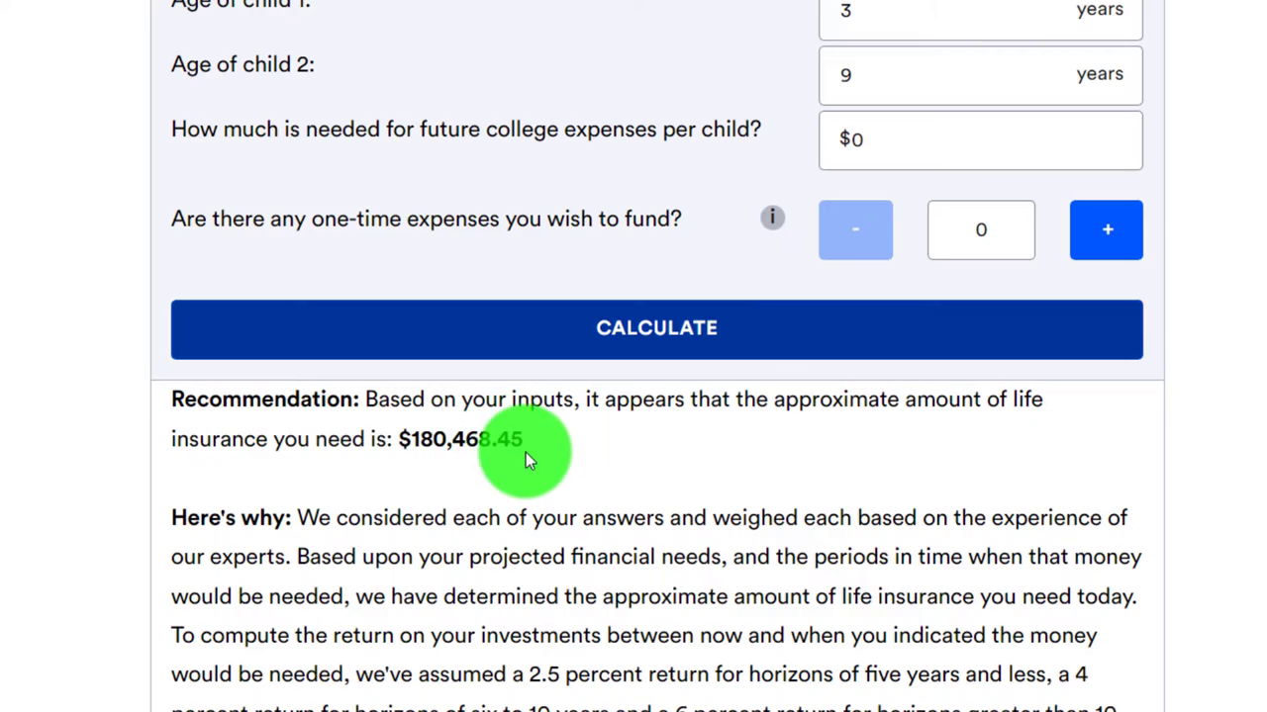
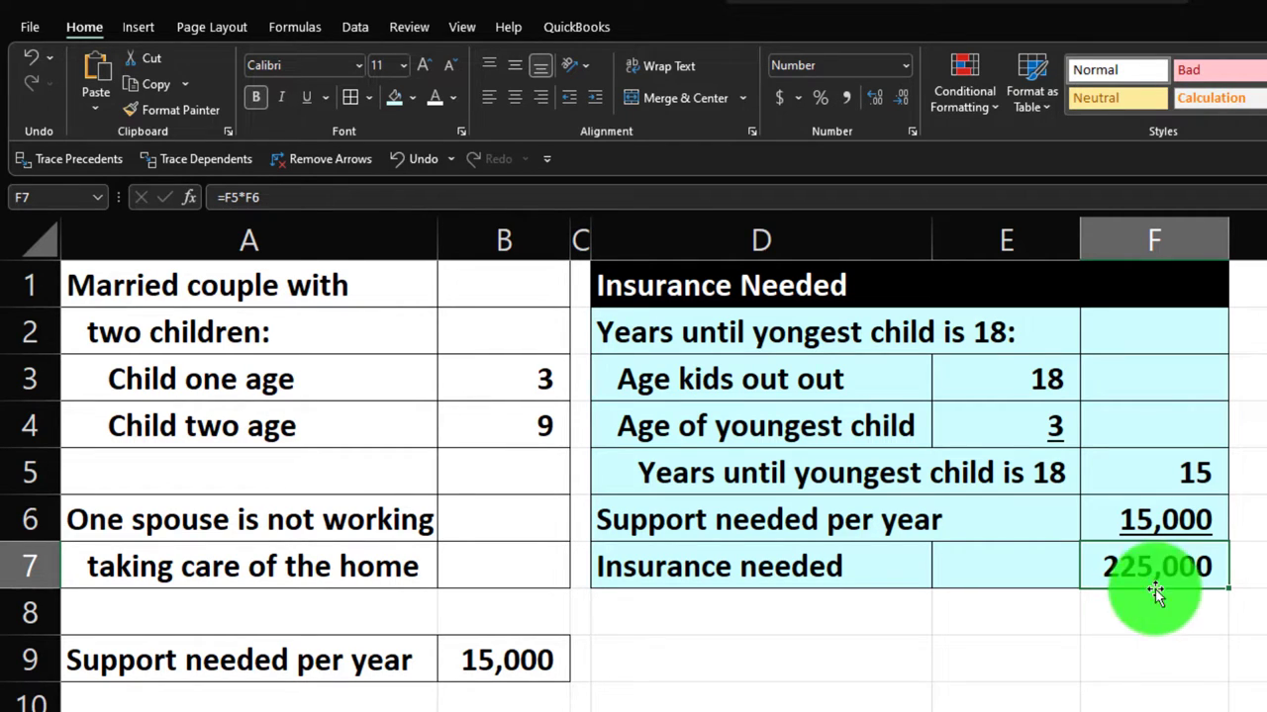
Compare the worksheet's support, return, inflation and insurance needed figures with the online calculator's recommendation and its explanation of the assumed returns.
{"action": "left_click", "coordinate": [1167, 510]}
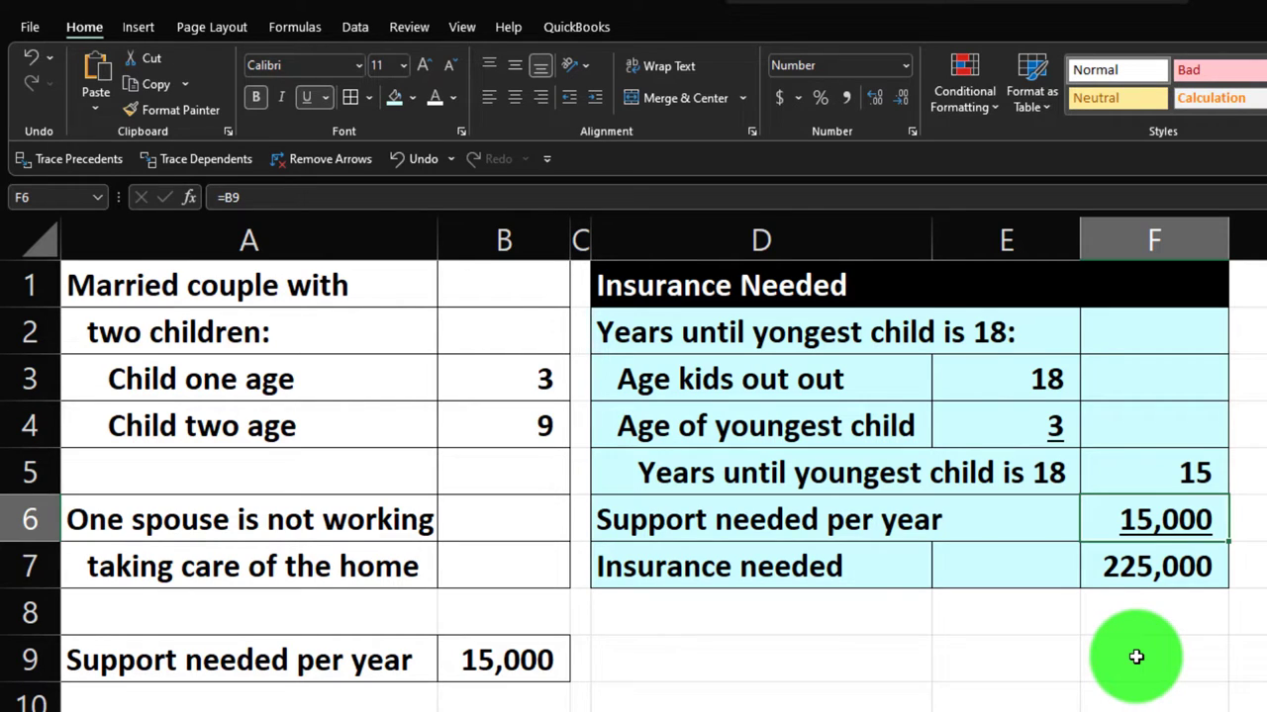
{"action": "left_click", "coordinate": [416, 711]}
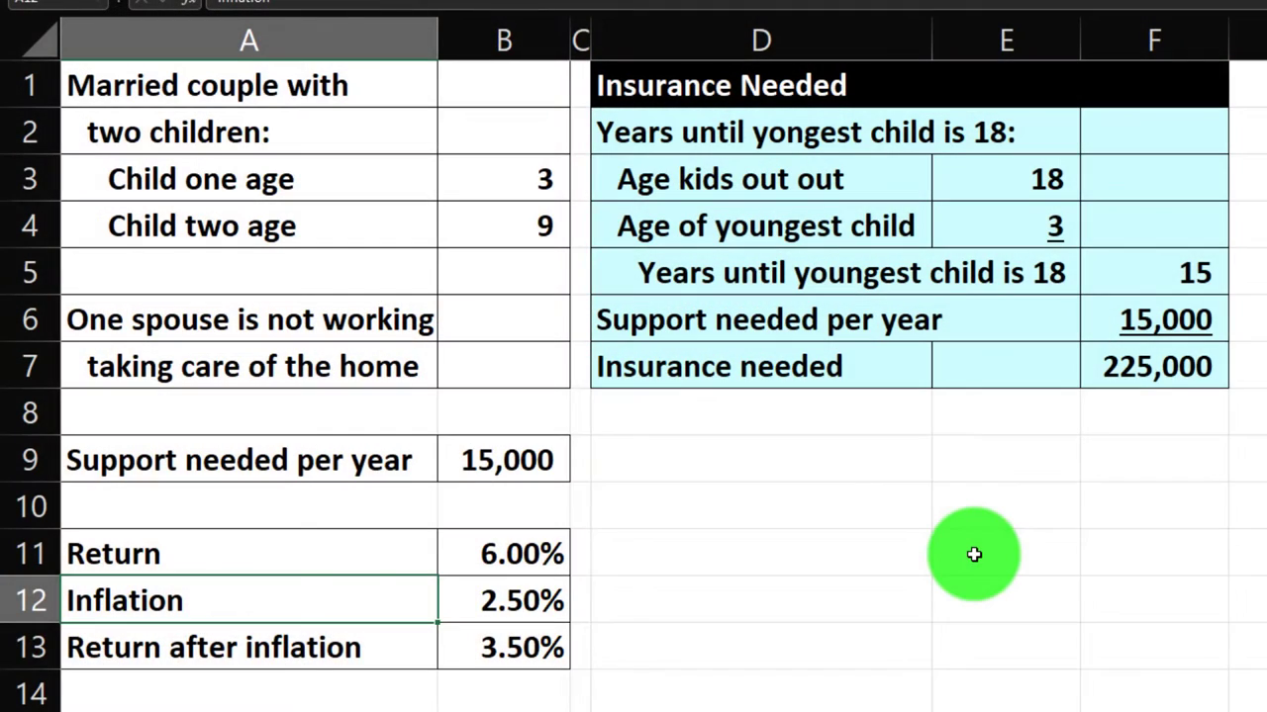
{"action": "key", "text": "Down"}
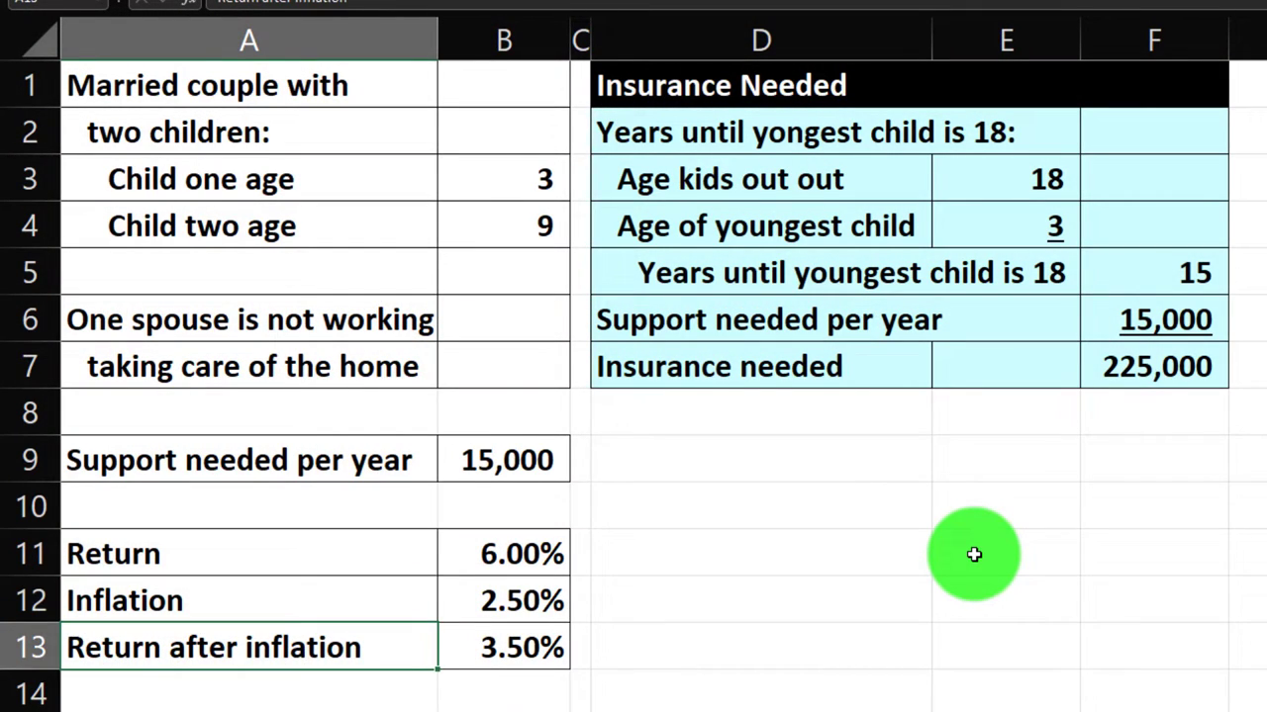
{"action": "key", "text": "Right"}
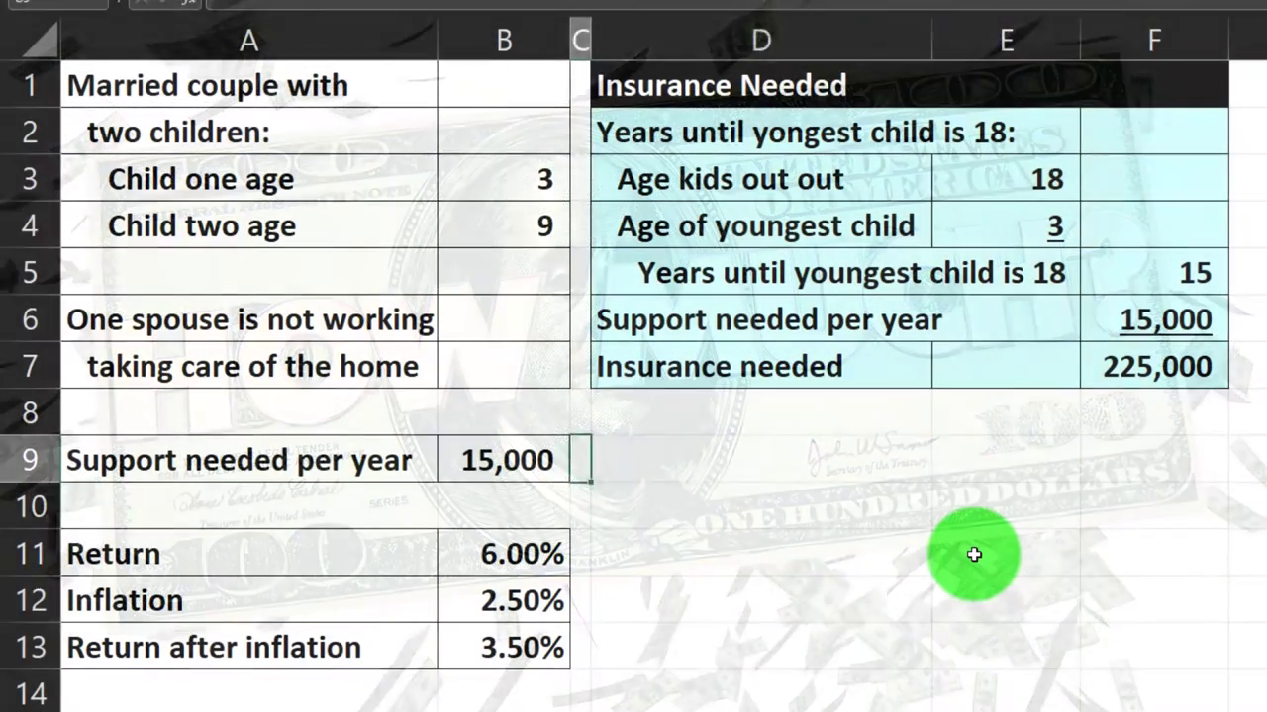
{"action": "key", "text": "Right"}
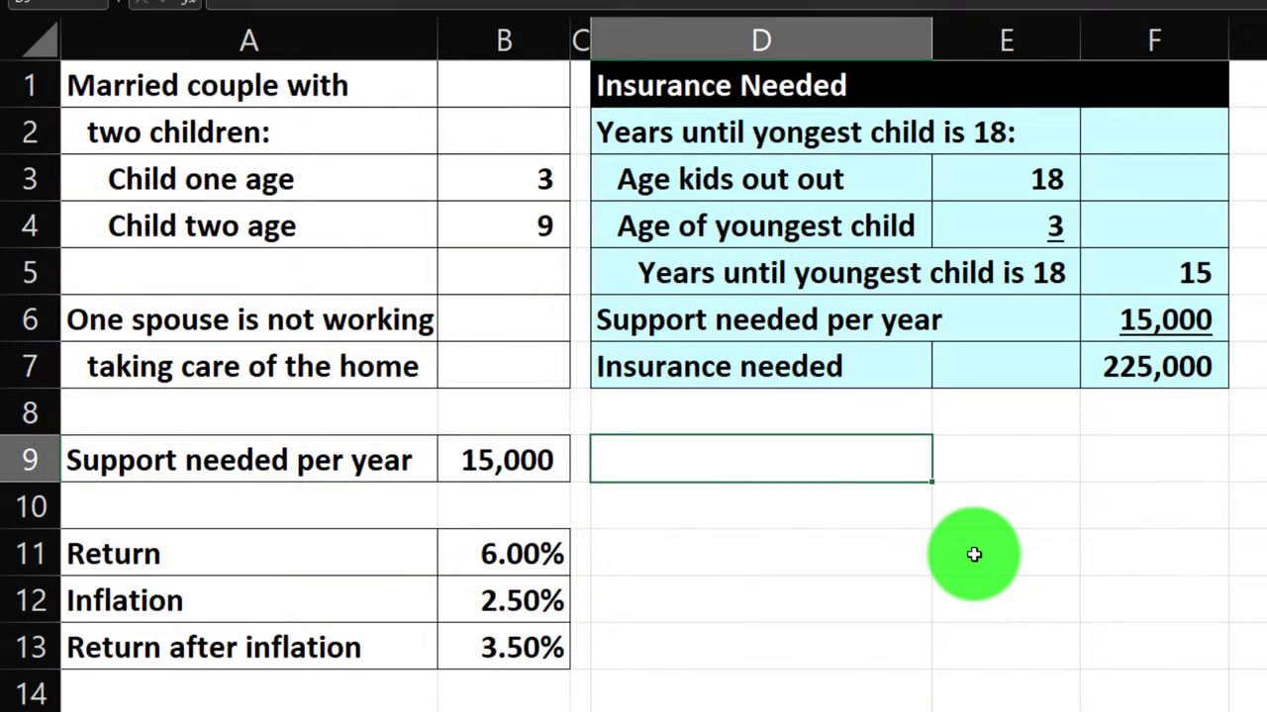
{"action": "left_click", "coordinate": [1151, 366]}
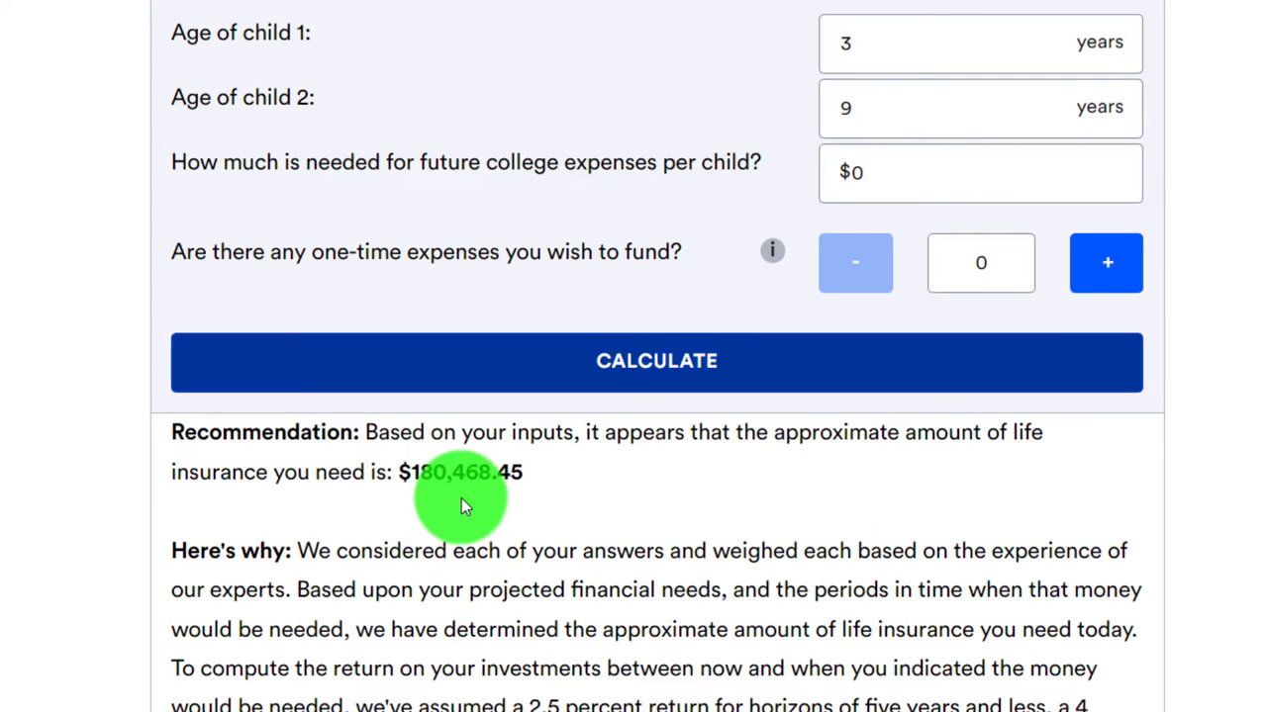
{"action": "scroll", "coordinate": [462, 498], "scroll_direction": "down", "scroll_amount": 1}
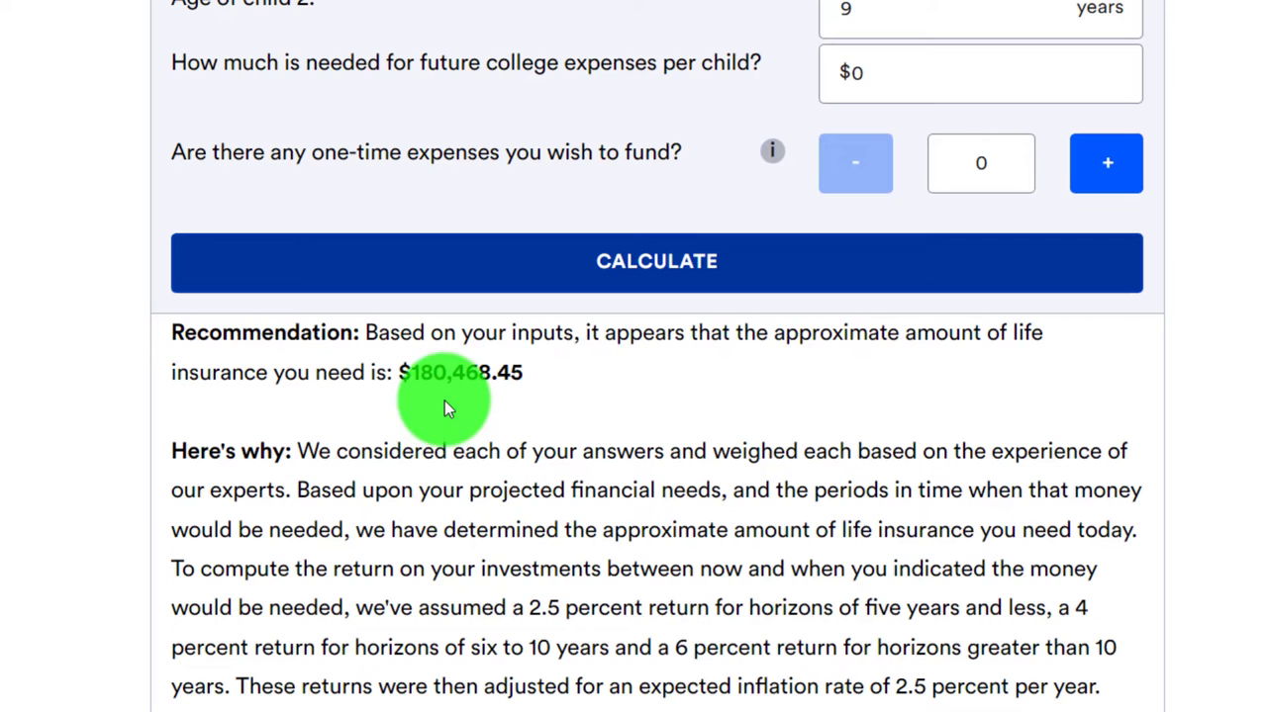
{"action": "scroll", "coordinate": [444, 406], "scroll_direction": "down", "scroll_amount": 1}
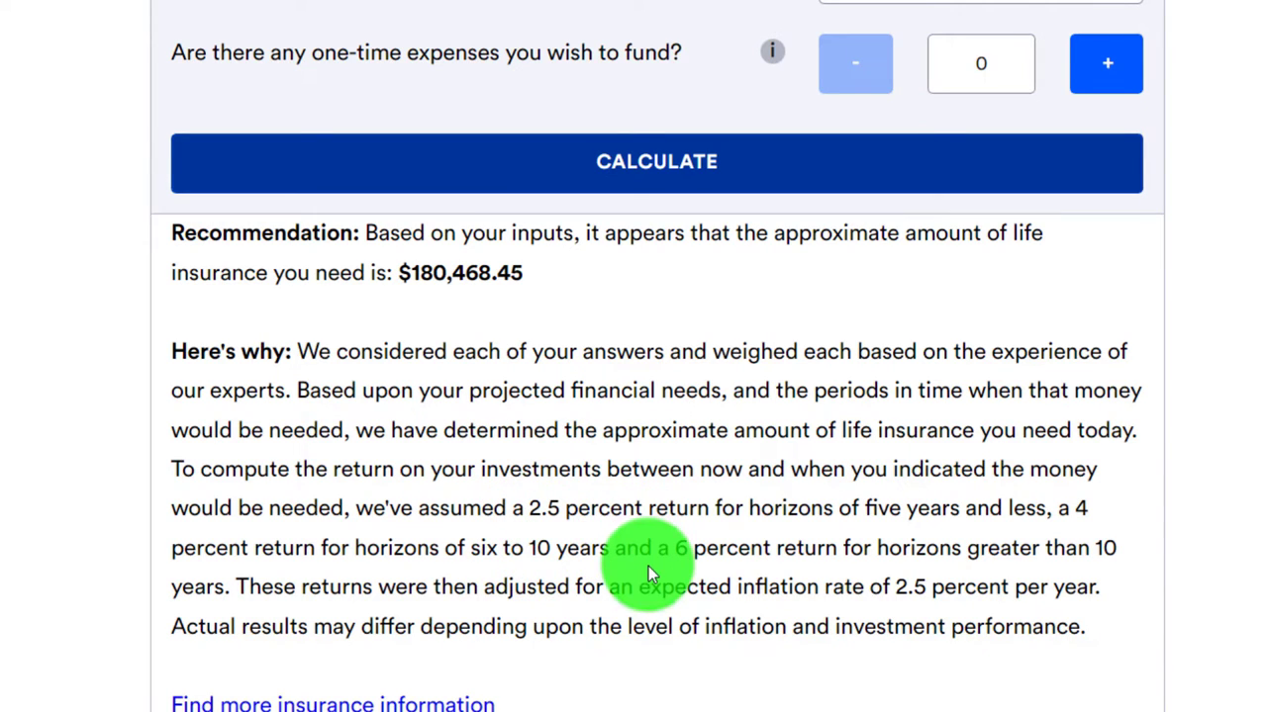
{"action": "scroll", "coordinate": [806, 514], "scroll_direction": "up", "scroll_amount": 1}
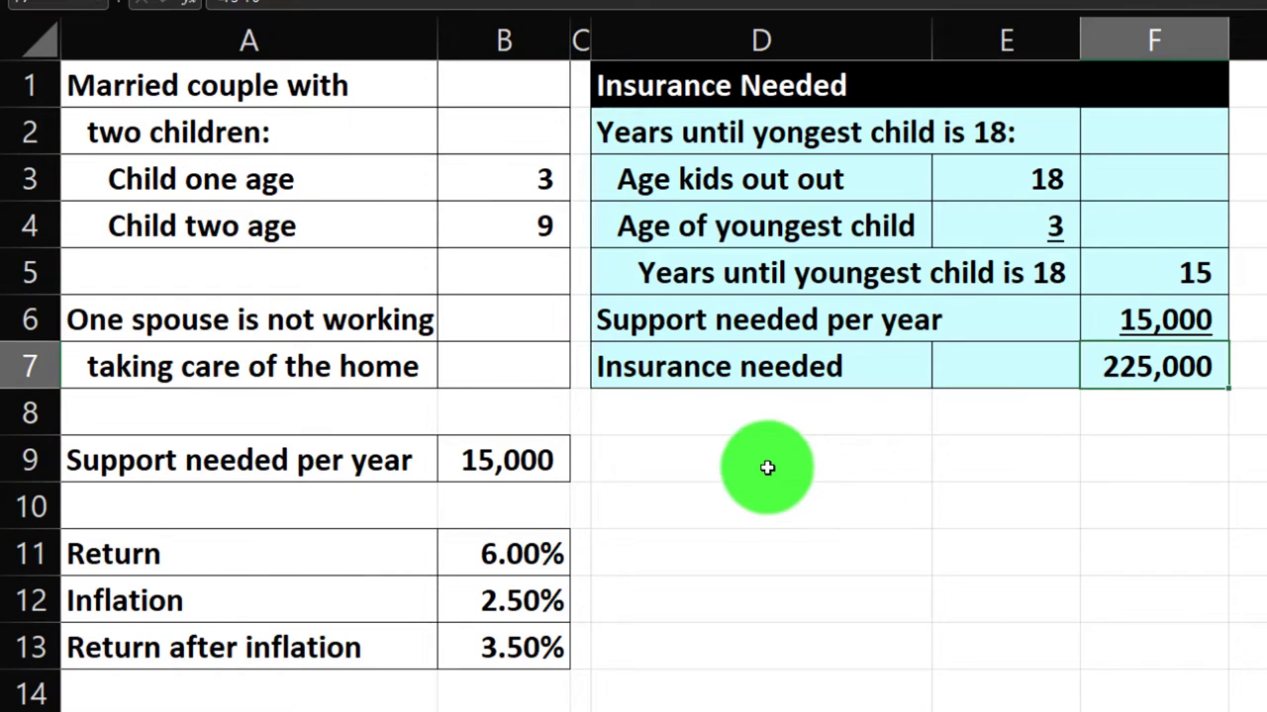
Enter the label "Present value of annuity" in cell D9 of the Excel worksheet.
{"action": "left_click", "coordinate": [750, 457]}
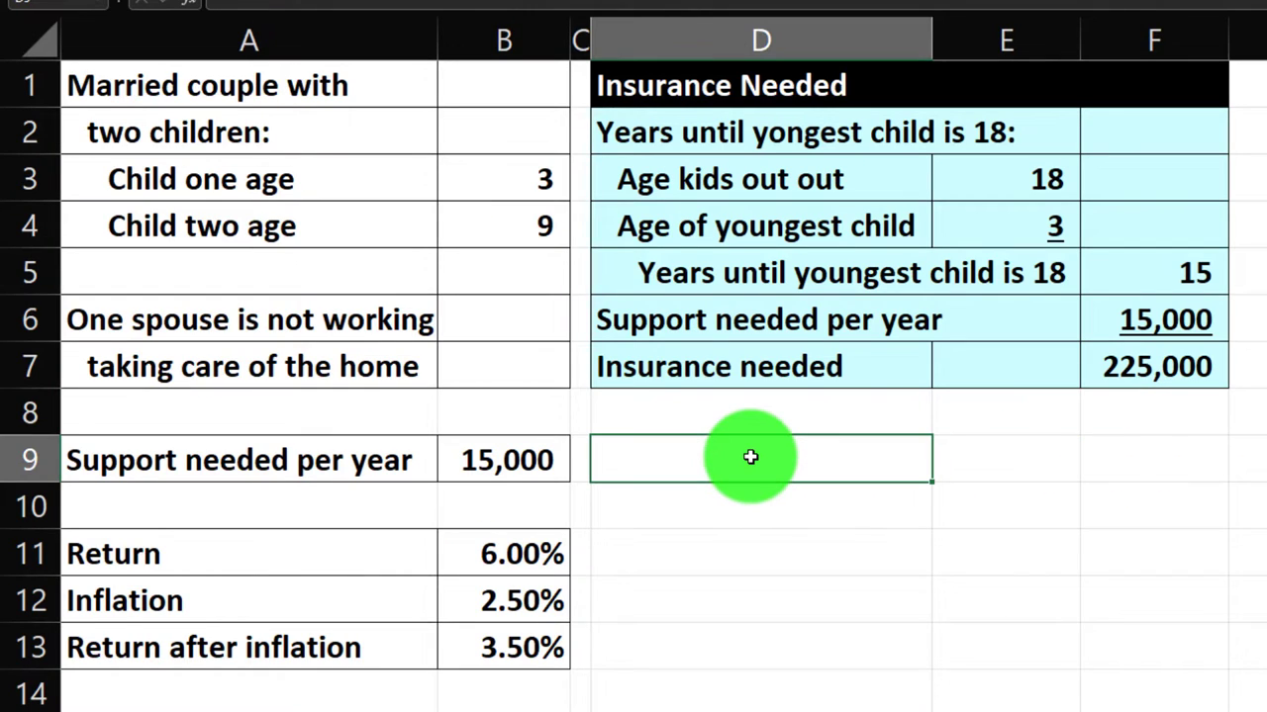
{"action": "type", "text": "Present value "}
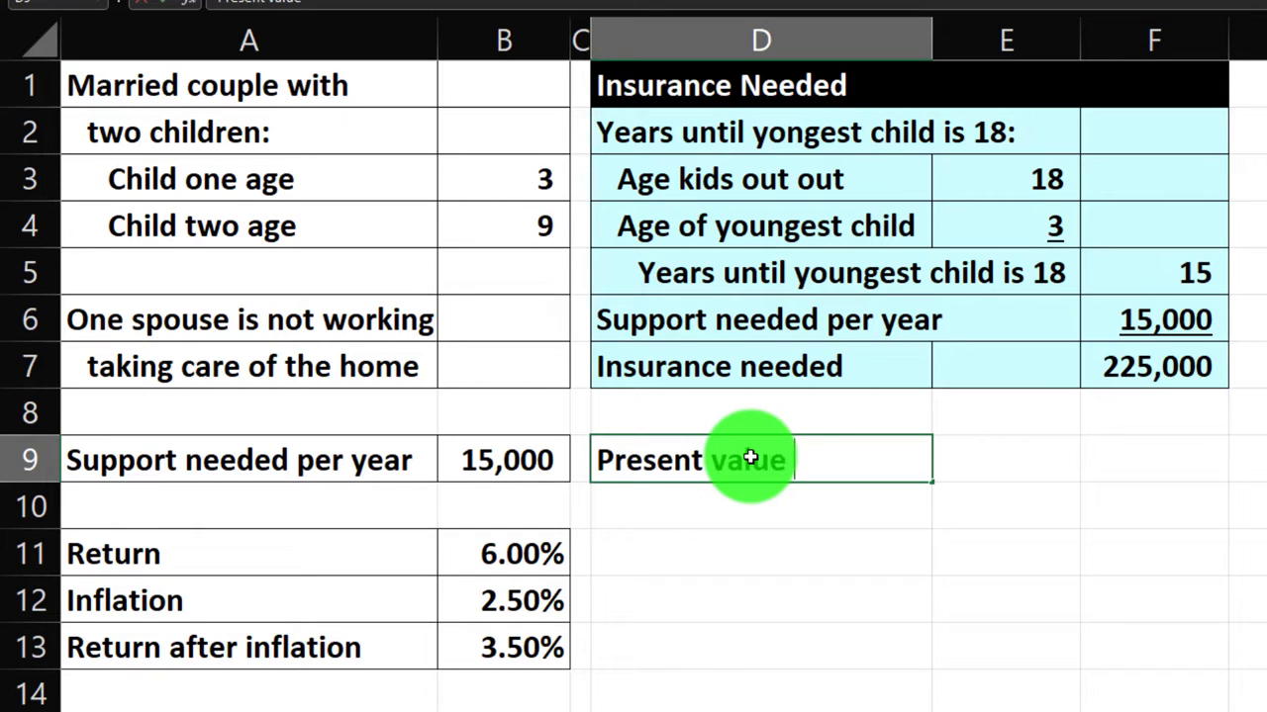
{"action": "type", "text": "a"}
{"action": "type", "text": "f"}
{"action": "key", "text": "BackSpace"}
{"action": "key", "text": "BackSpace"}
{"action": "type", "text": "of annuy"}
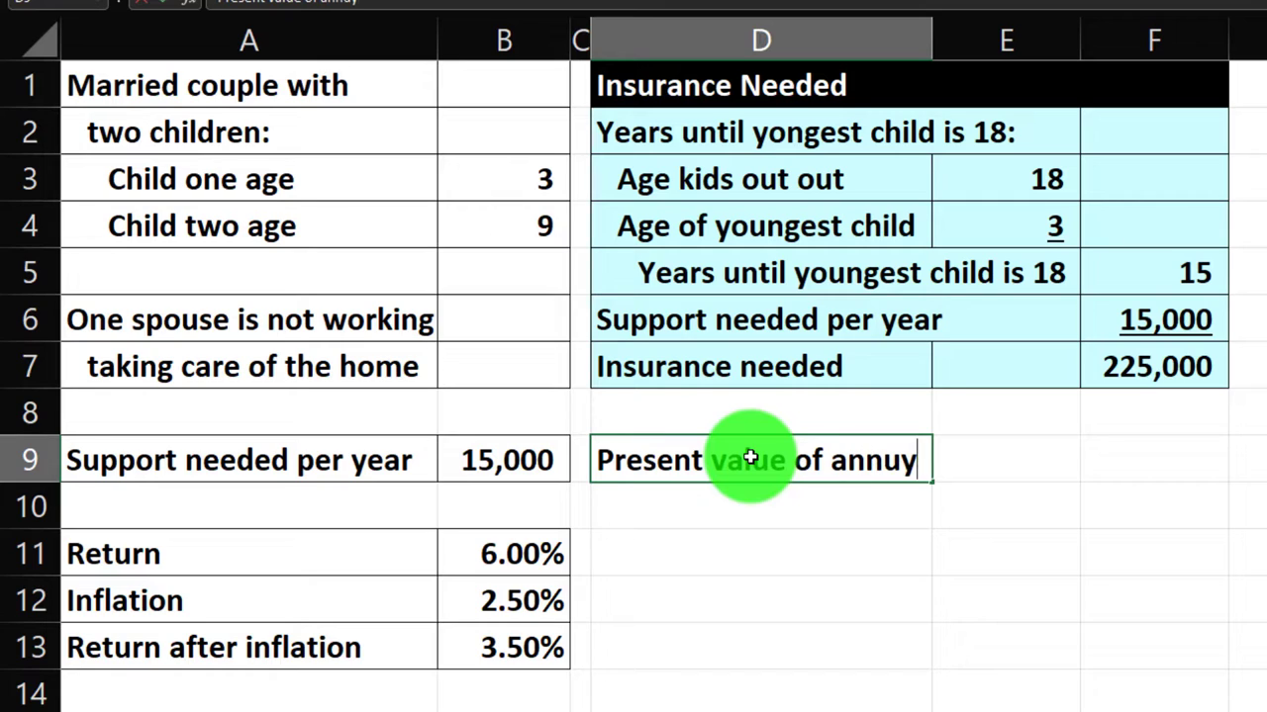
{"action": "type", "text": "it"}
{"action": "key", "text": "BackSpace"}
{"action": "key", "text": "BackSpace"}
{"action": "key", "text": "BackSpace"}
{"action": "type", "text": "ity"}
{"action": "key", "text": "Tab"}
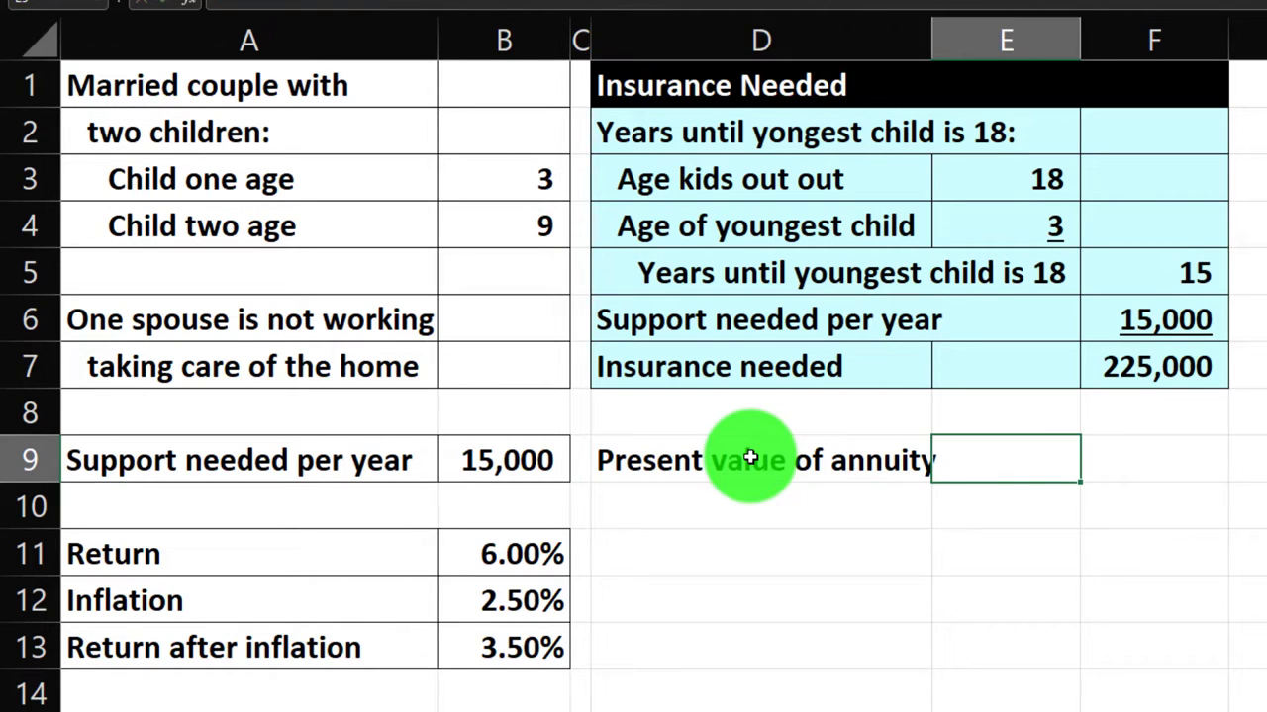
Widen column D to fit its label and calculate the annuity's present value in cell E9 with -PV(B13,F5,B9).
{"action": "left_click_drag", "start_coordinate": [932, 40], "coordinate": [947, 40]}
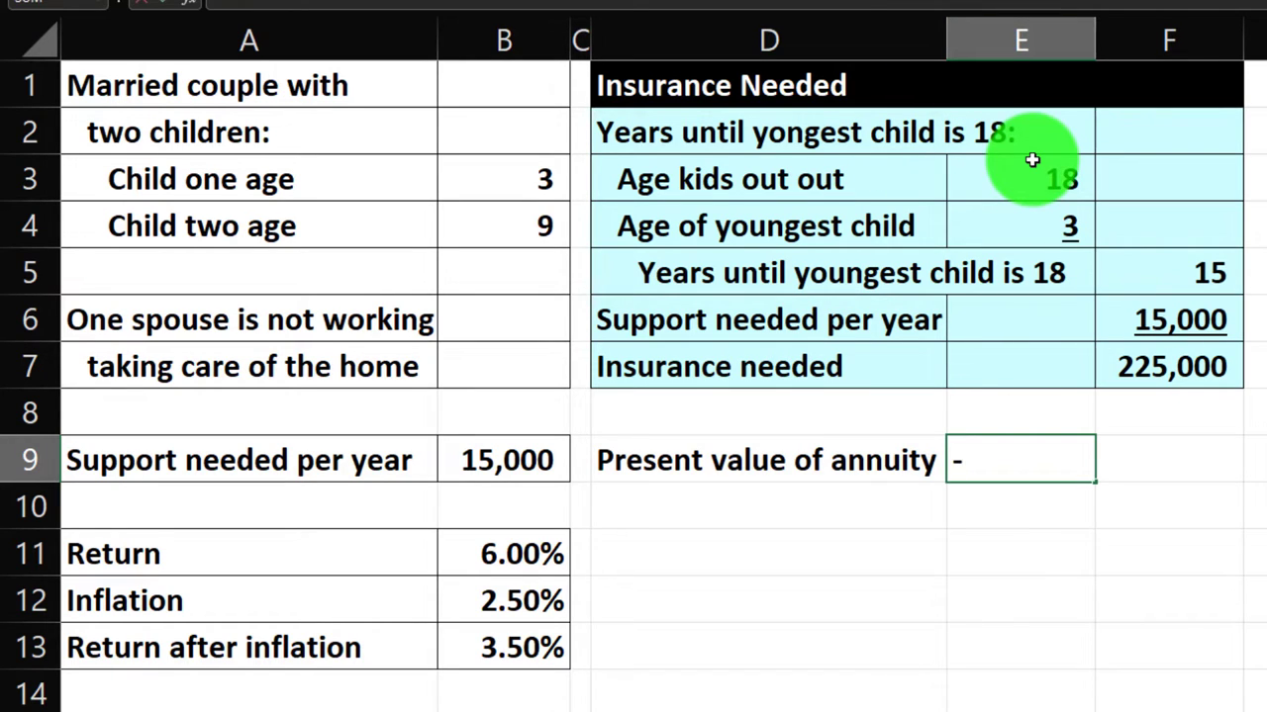
{"action": "type", "text": "-pv("}
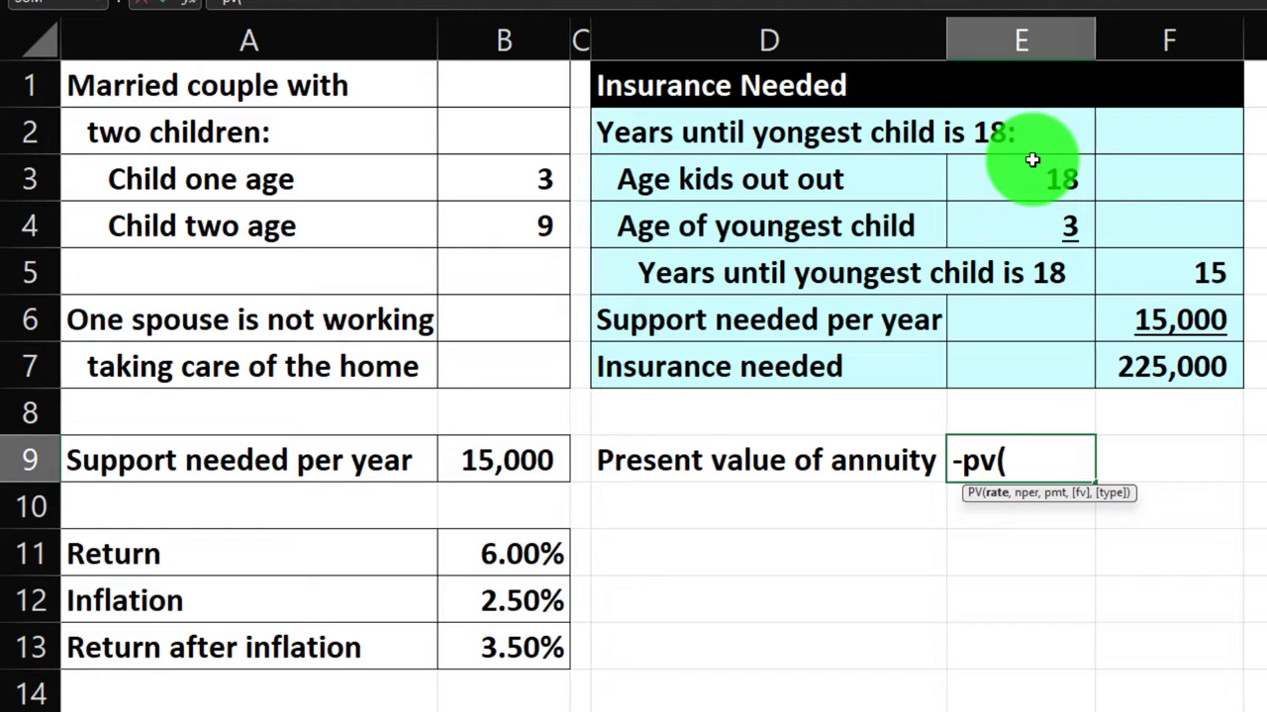
{"action": "key", "text": "Down"}
{"action": "key", "text": "Down"}
{"action": "key", "text": "Down"}
{"action": "key", "text": "Left"}
{"action": "key", "text": "Down"}
{"action": "key", "text": "Left"}
{"action": "key", "text": "Left"}
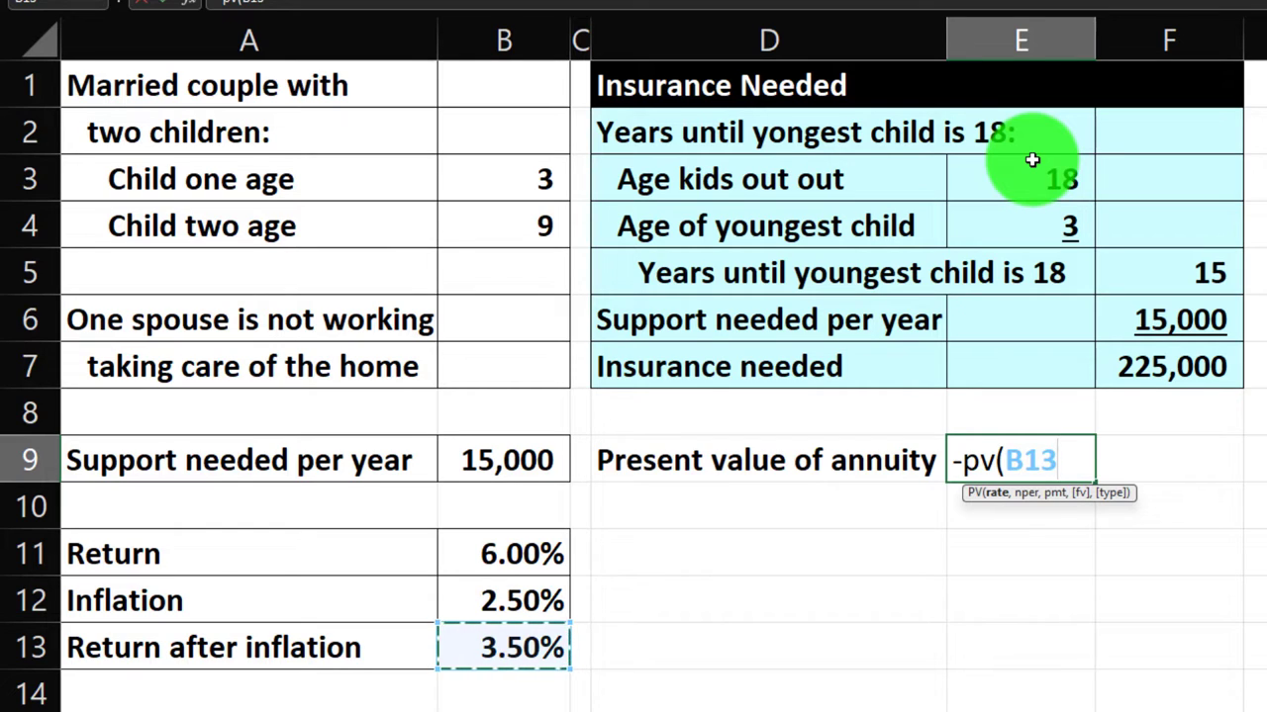
{"action": "type", "text": ","}
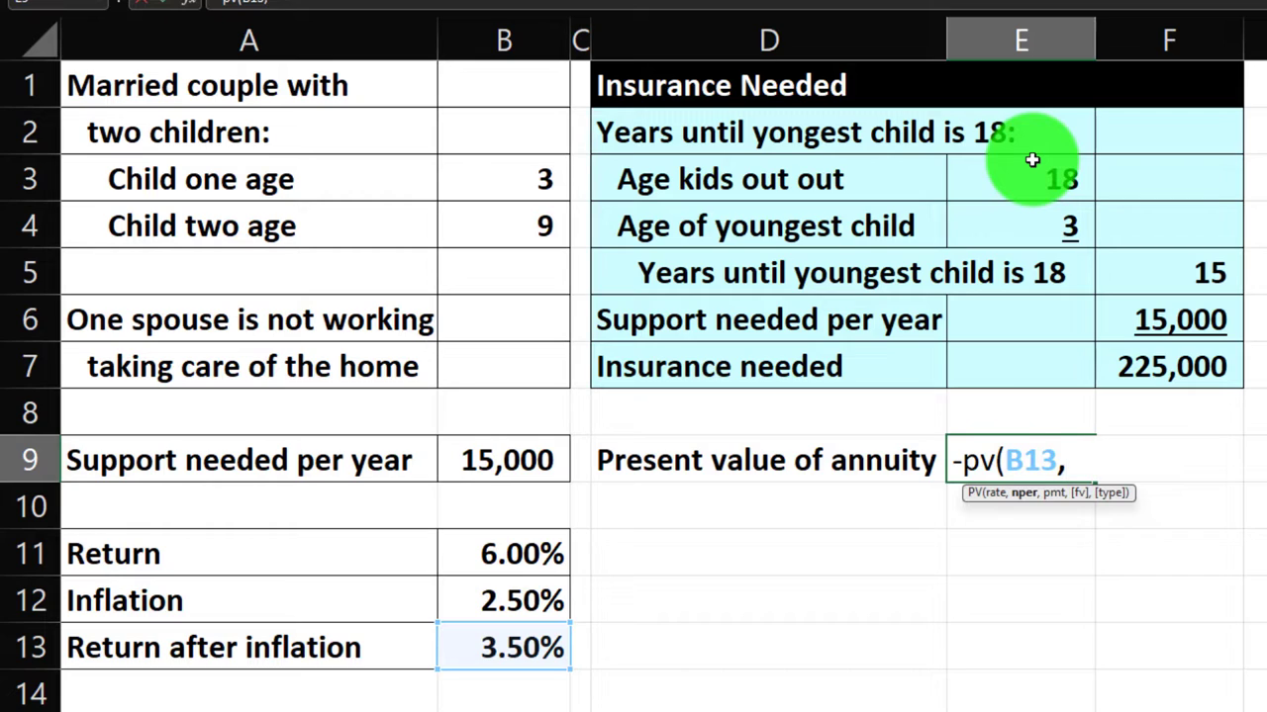
{"action": "key", "text": "Up"}
{"action": "key", "text": "Up"}
{"action": "key", "text": "Up"}
{"action": "key", "text": "Up"}
{"action": "key", "text": "Right"}
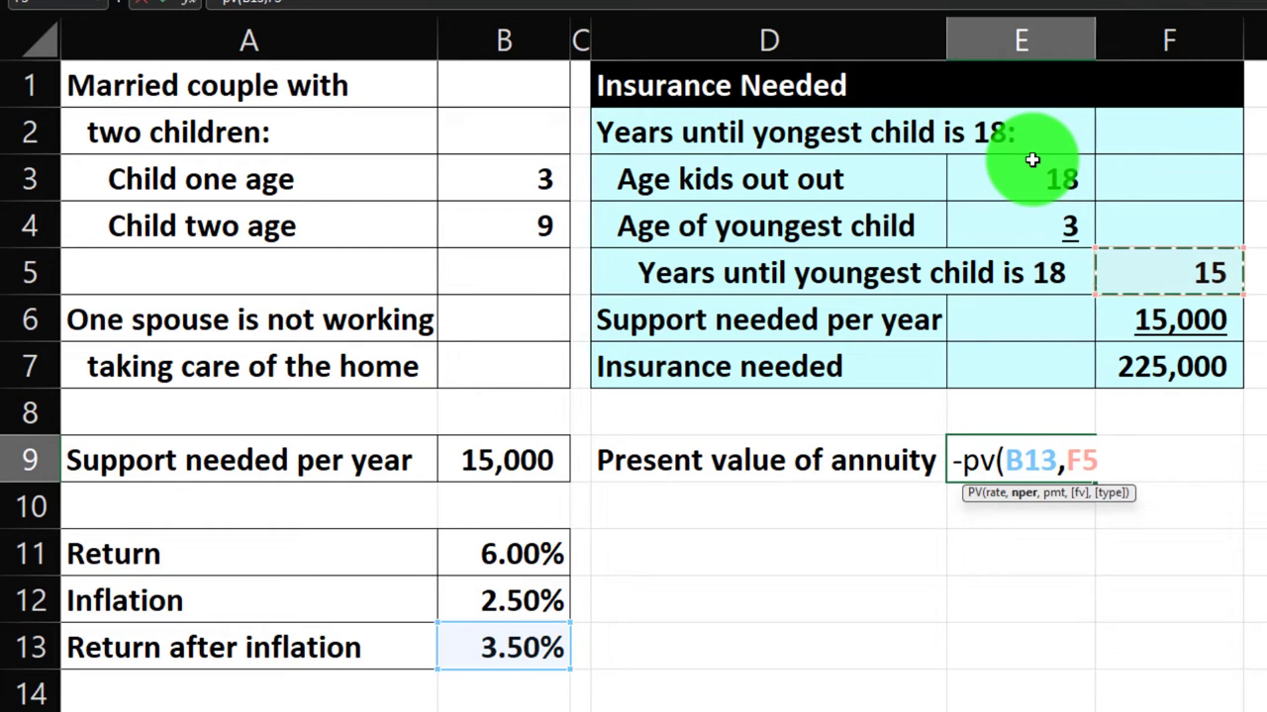
{"action": "type", "text": ","}
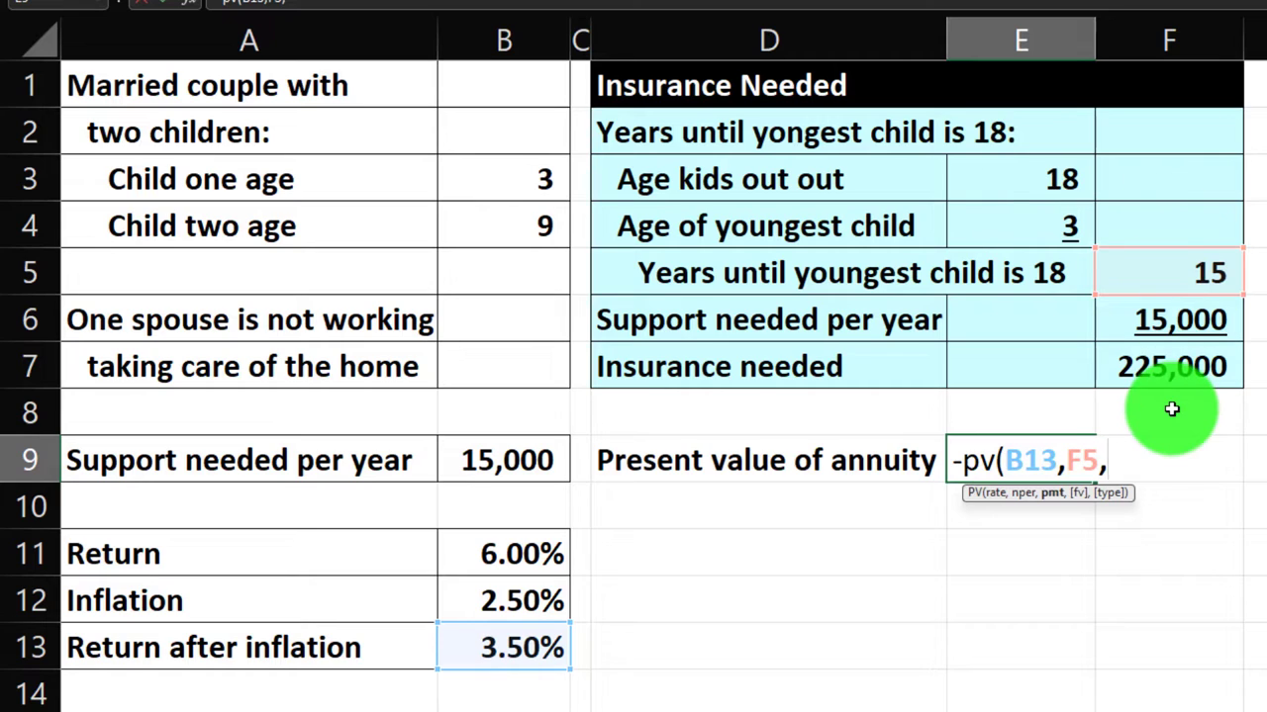
{"action": "key", "text": "Down"}
{"action": "key", "text": "Left"}
{"action": "key", "text": "Left"}
{"action": "key", "text": "Left"}
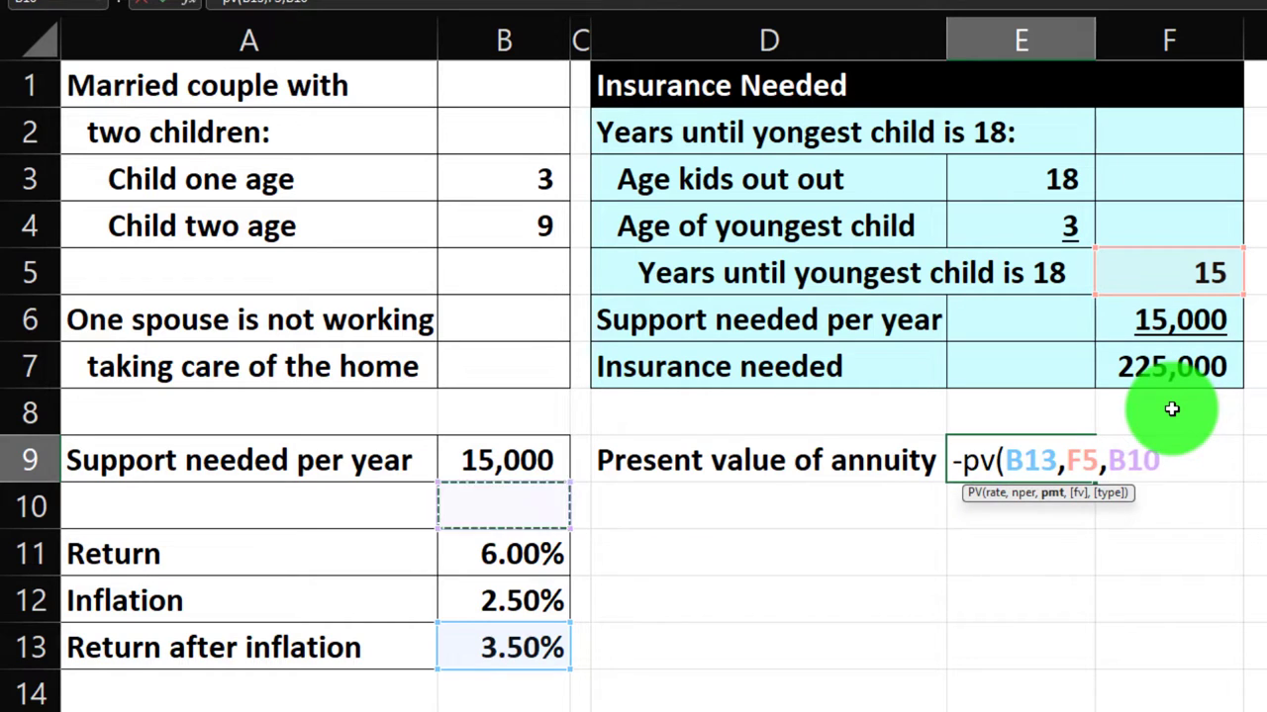
{"action": "key", "text": "Up"}
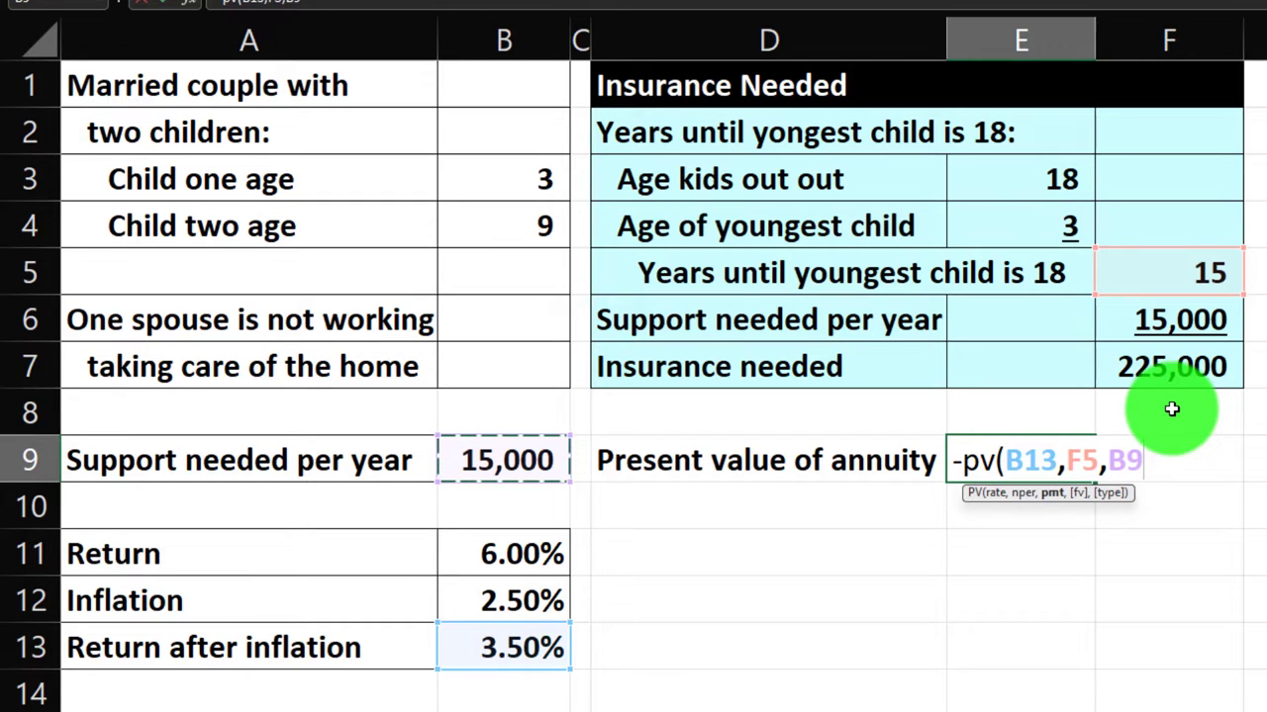
{"action": "key", "text": "Return"}
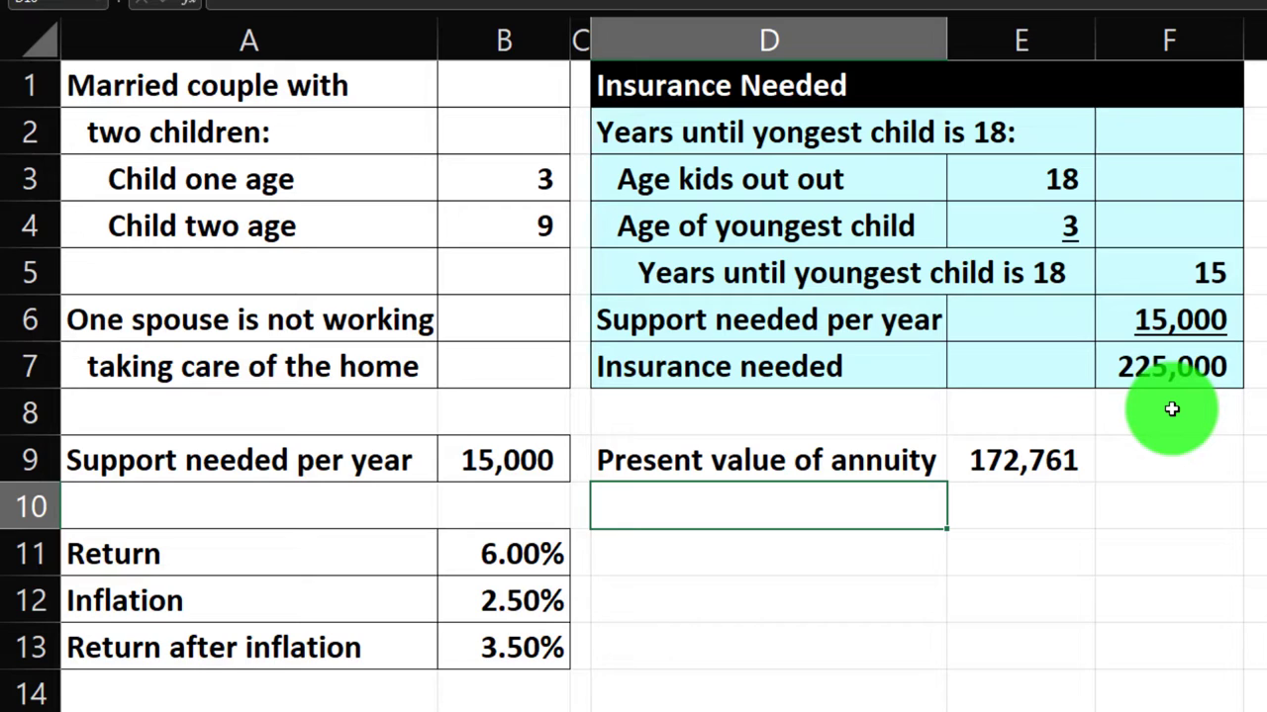
Format the present value label and amount in D9:E9 with borders and the light blue fill.
{"action": "left_click", "coordinate": [1044, 462]}
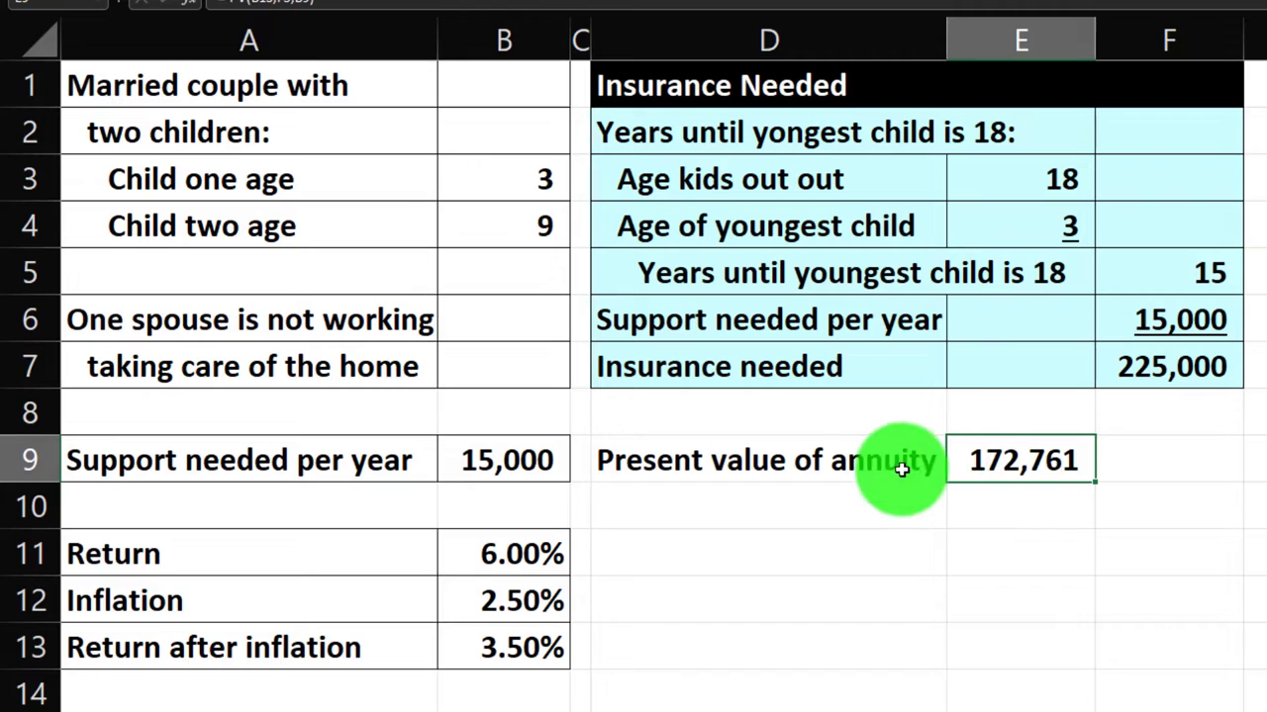
{"action": "left_click_drag", "start_coordinate": [896, 461], "coordinate": [967, 460]}
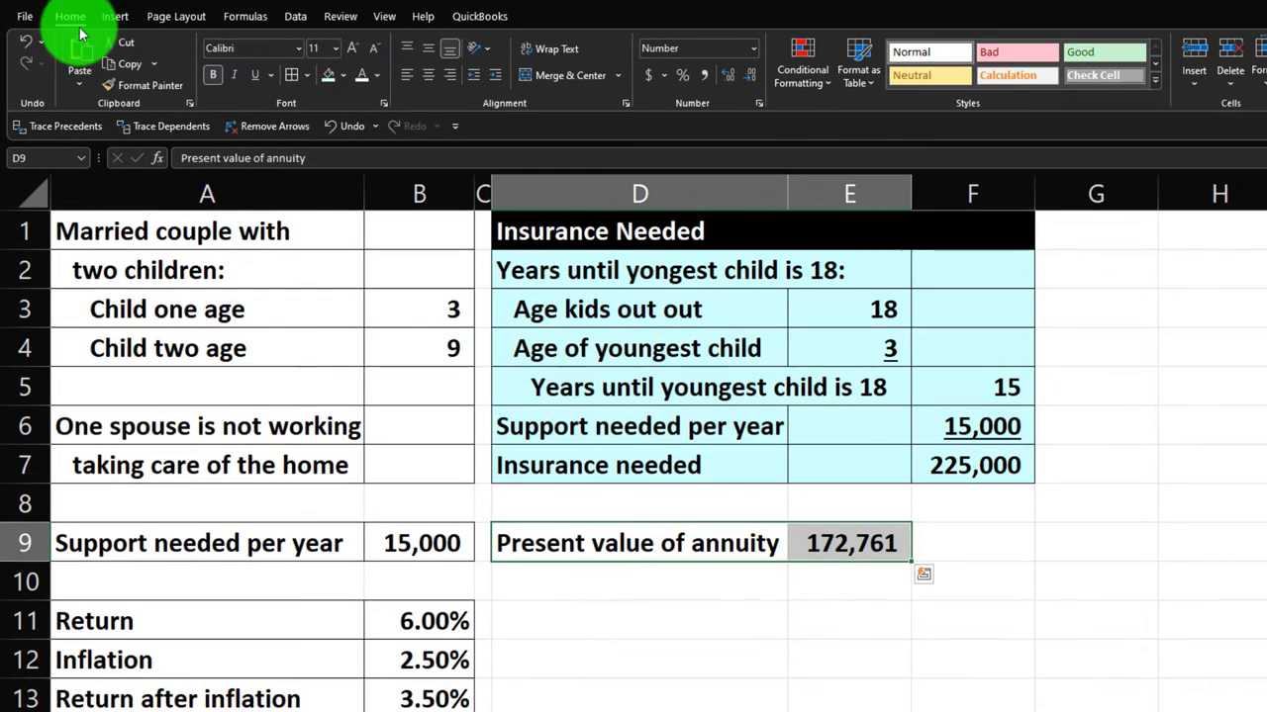
{"action": "left_click", "coordinate": [328, 75]}
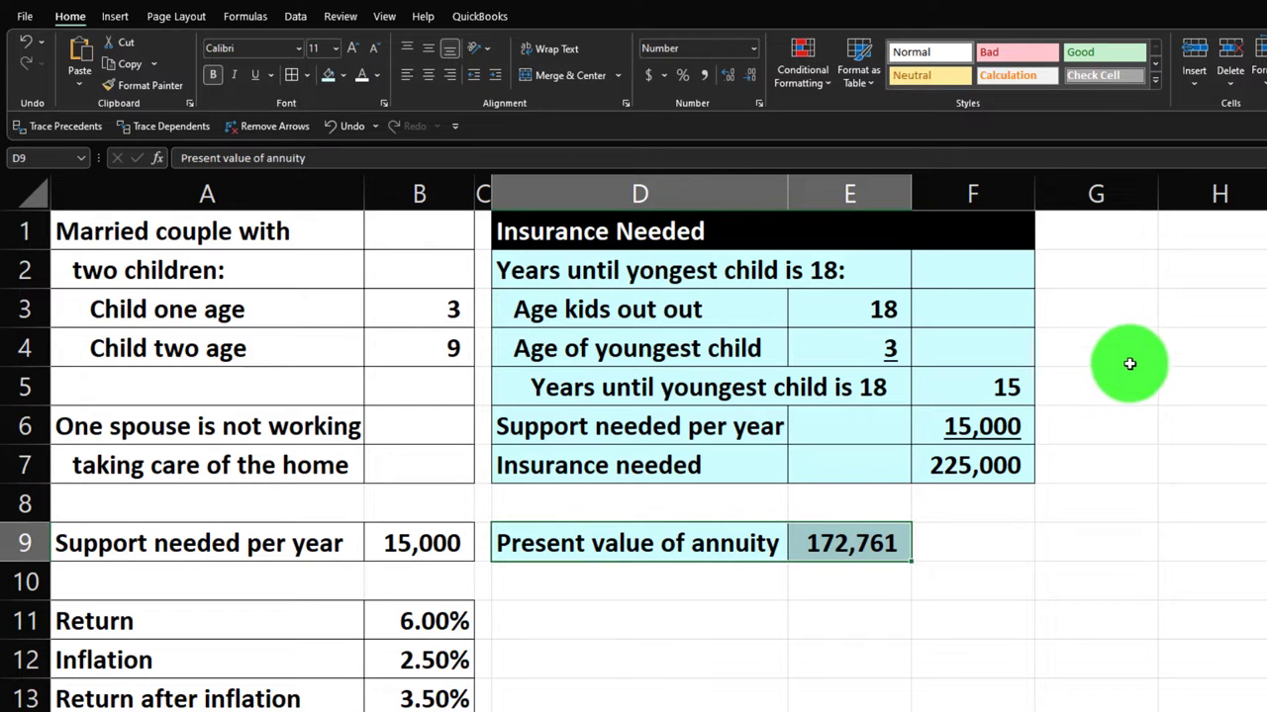
Copy the formatting of narrow spacer column C onto column G.
{"action": "left_click", "coordinate": [482, 188]}
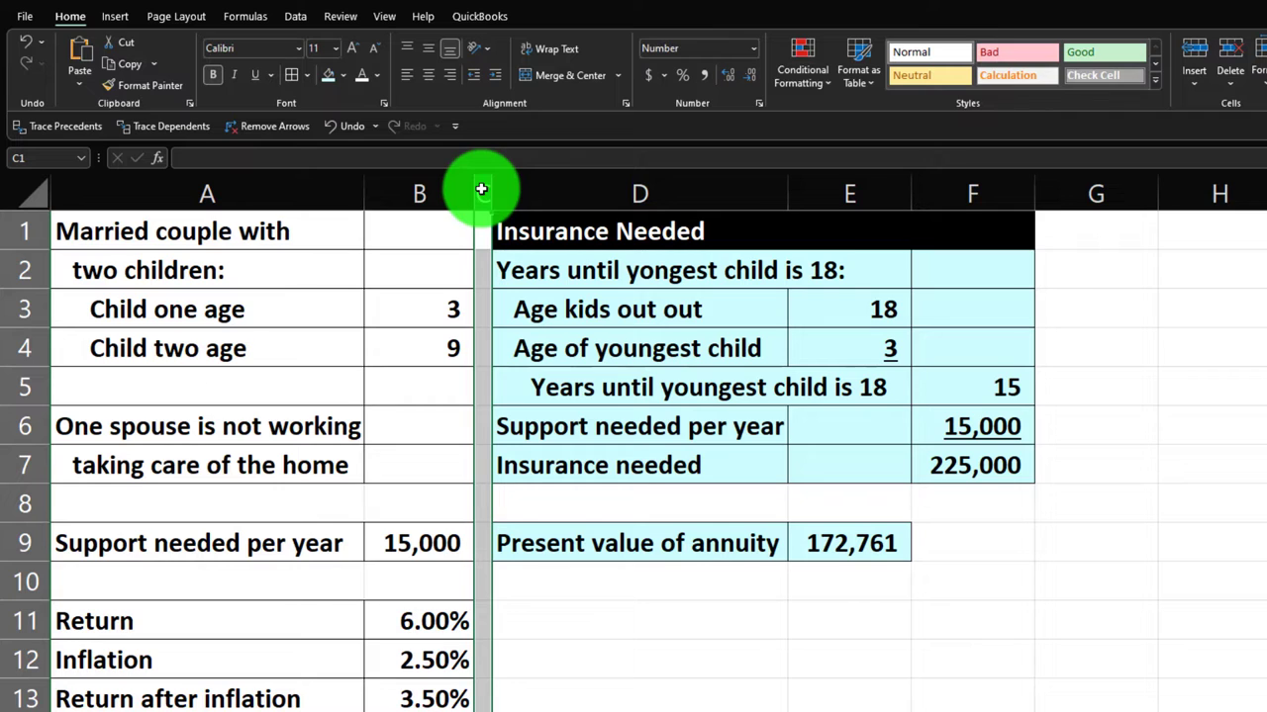
{"action": "left_click", "coordinate": [138, 94]}
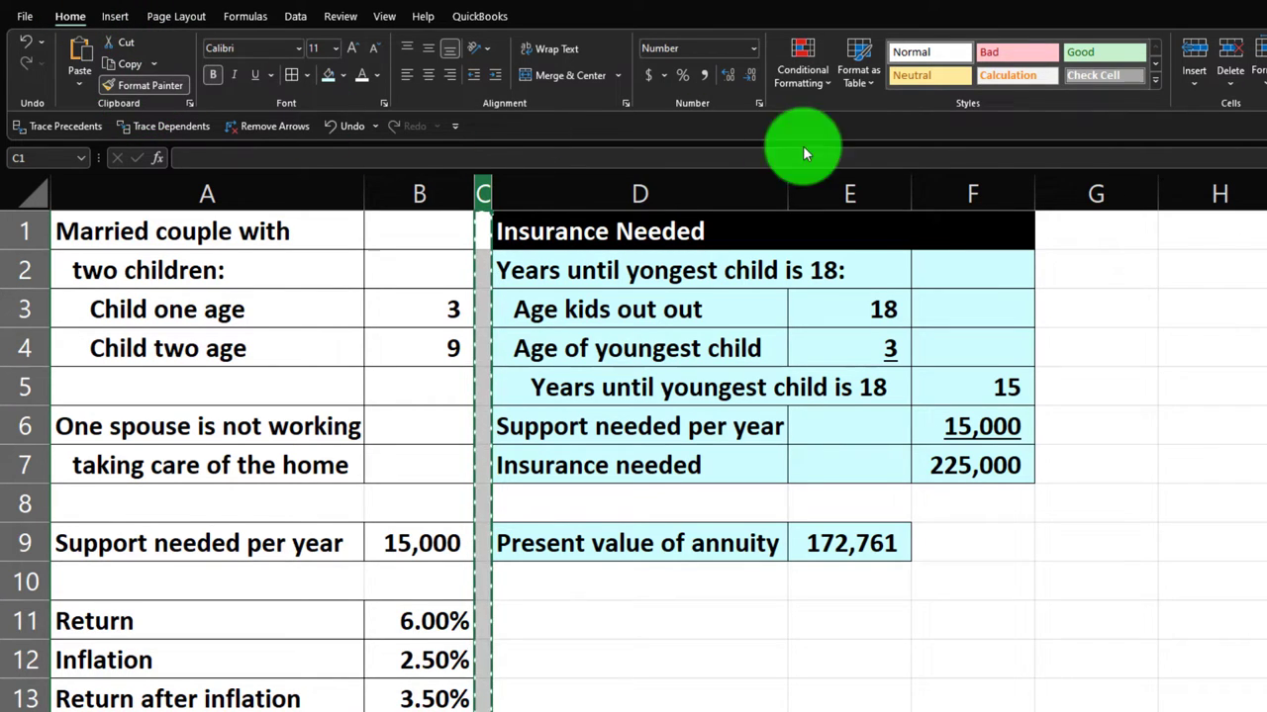
{"action": "left_click", "coordinate": [1105, 188]}
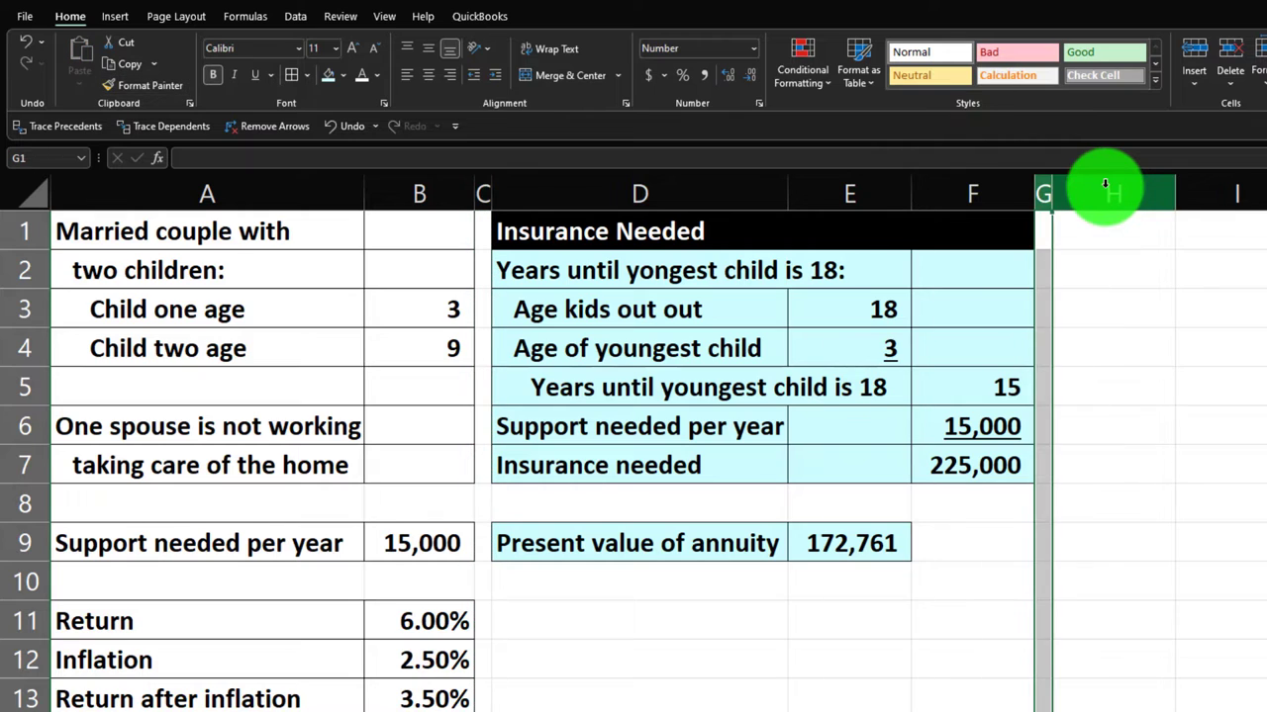
Enter the table headings Years, Increase, Payment and Balance in cells H1 to K1.
{"action": "left_click", "coordinate": [1106, 230]}
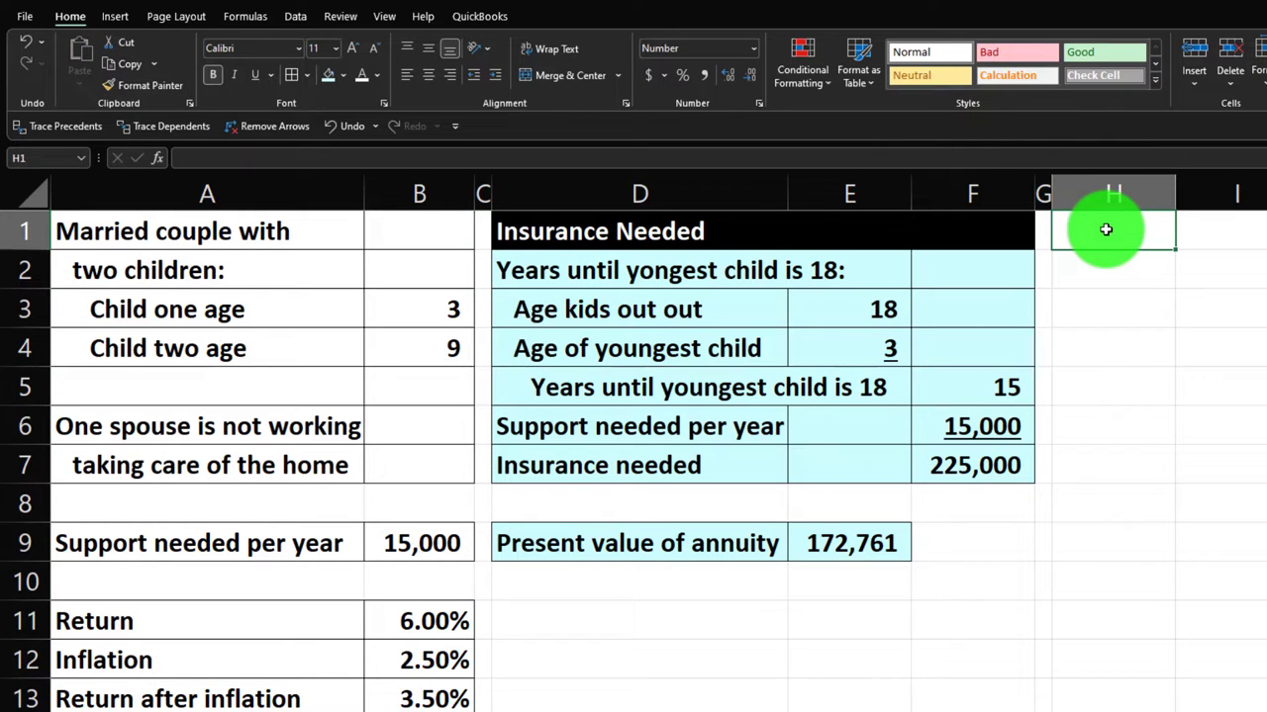
{"action": "type", "text": "Years"}
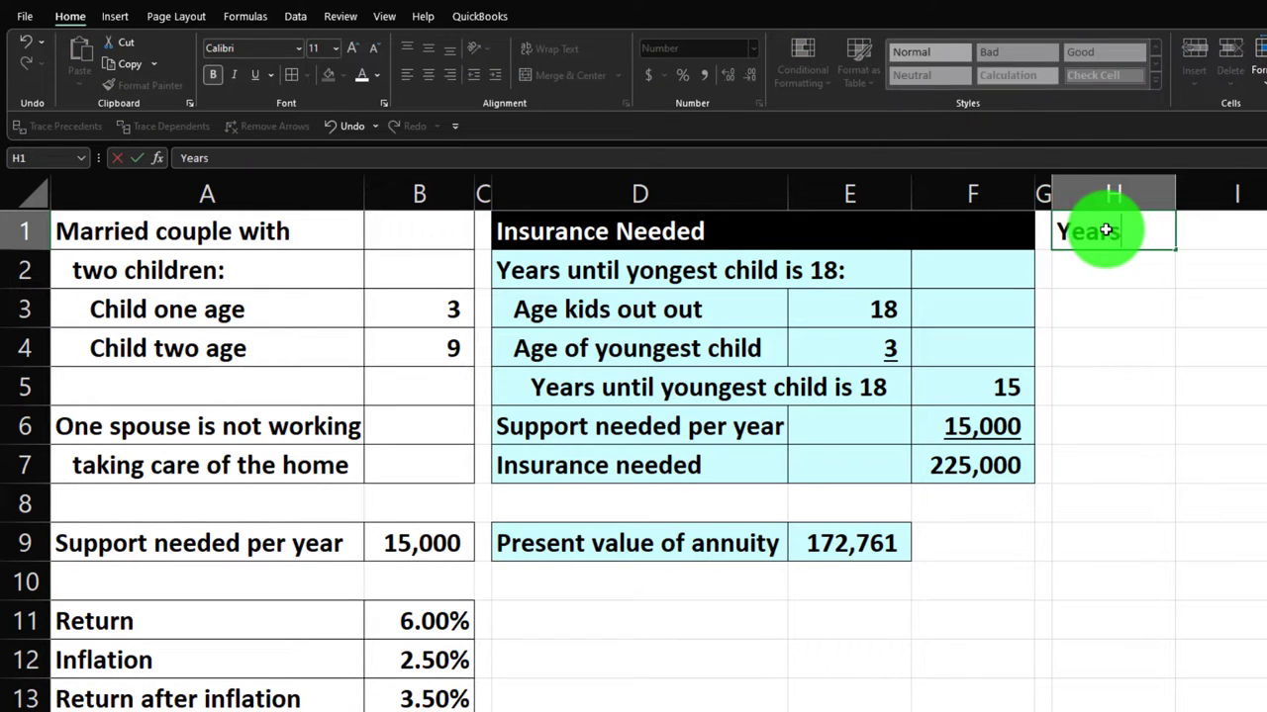
{"action": "key", "text": "Tab"}
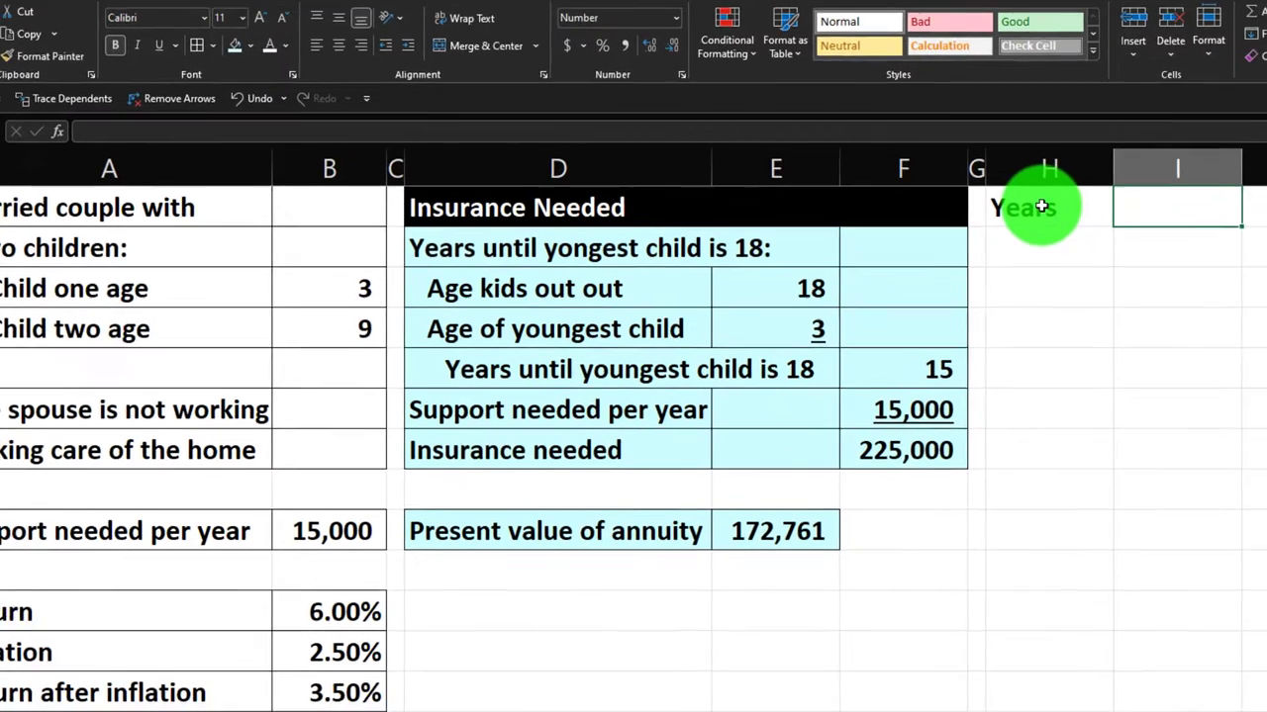
{"action": "type", "text": "Increase"}
{"action": "key", "text": "Tab"}
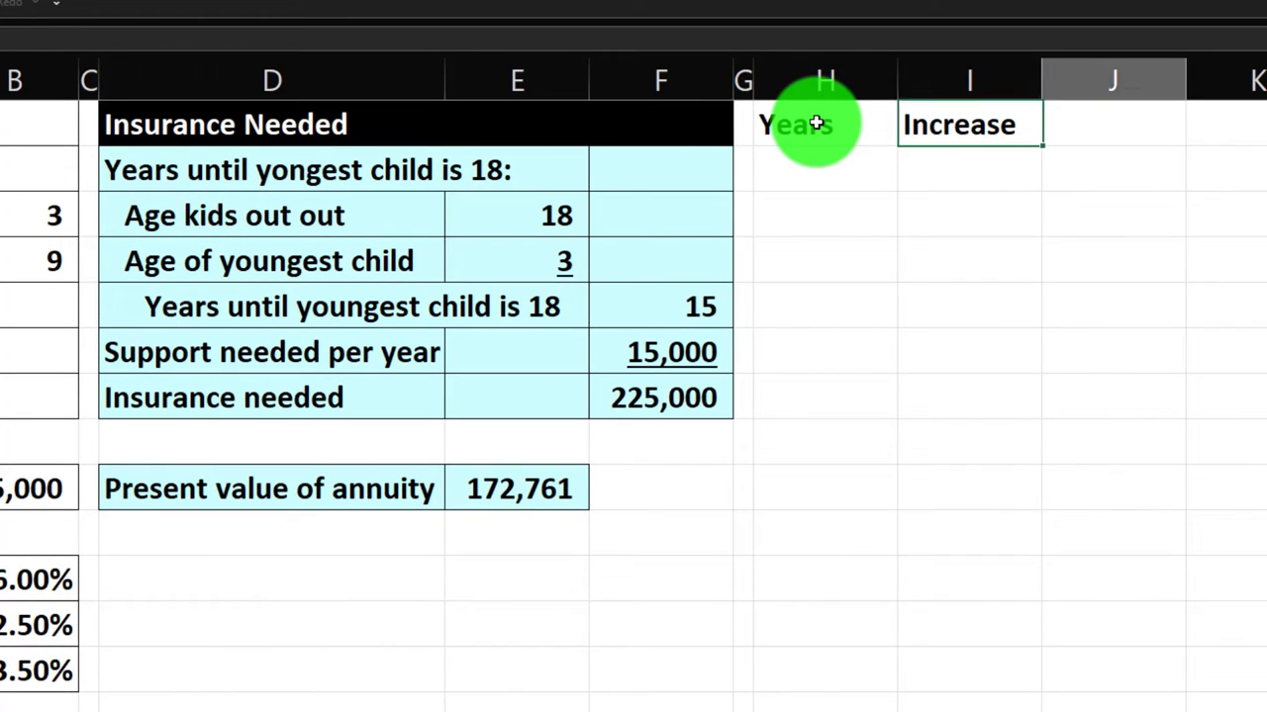
{"action": "type", "text": "Payment"}
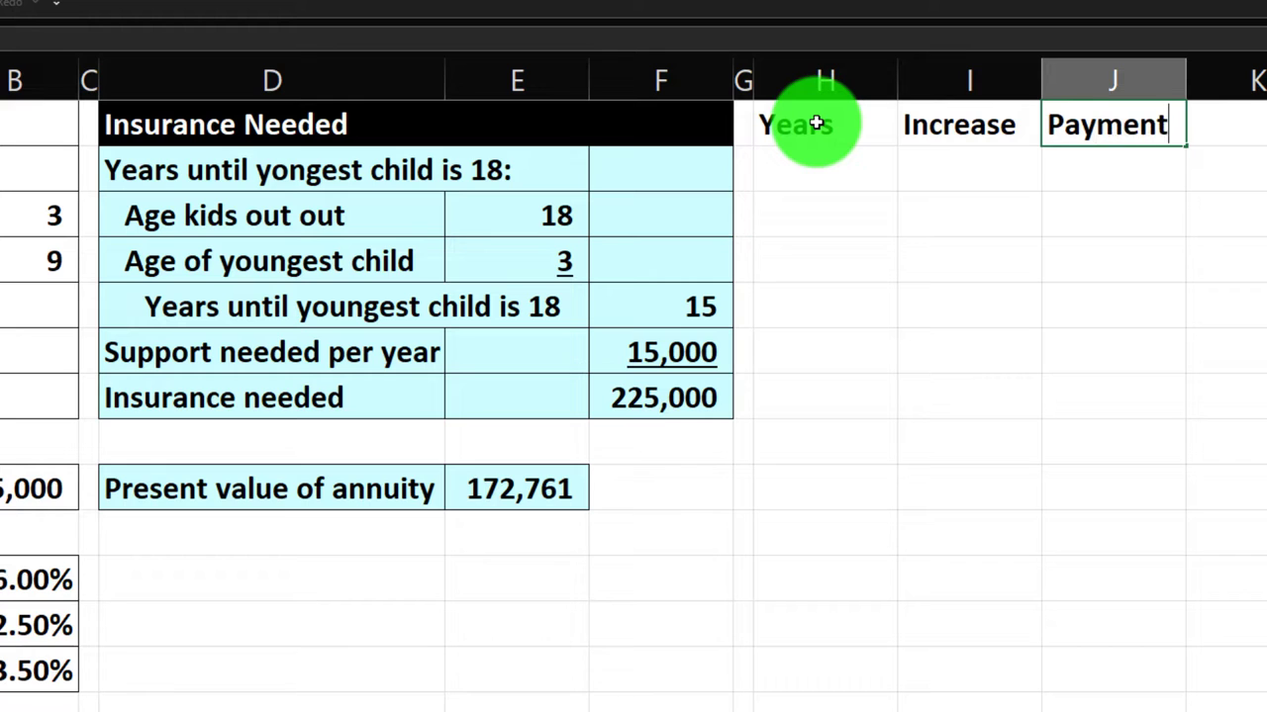
{"action": "key", "text": "Tab"}
{"action": "type", "text": "Balance"}
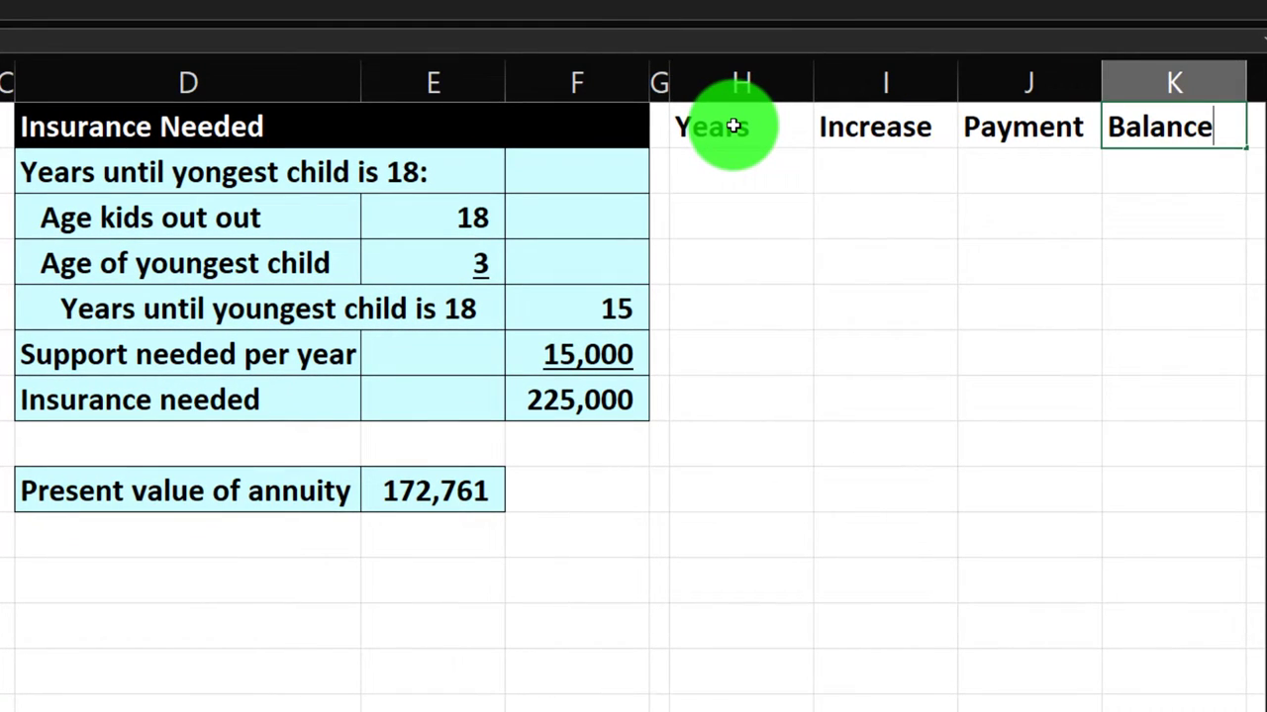
{"action": "key", "text": "Return"}
Format the headings in H1:K1 with black fill and centered white text, and narrow the Years column.
{"action": "left_click_drag", "start_coordinate": [733, 126], "coordinate": [1112, 123]}
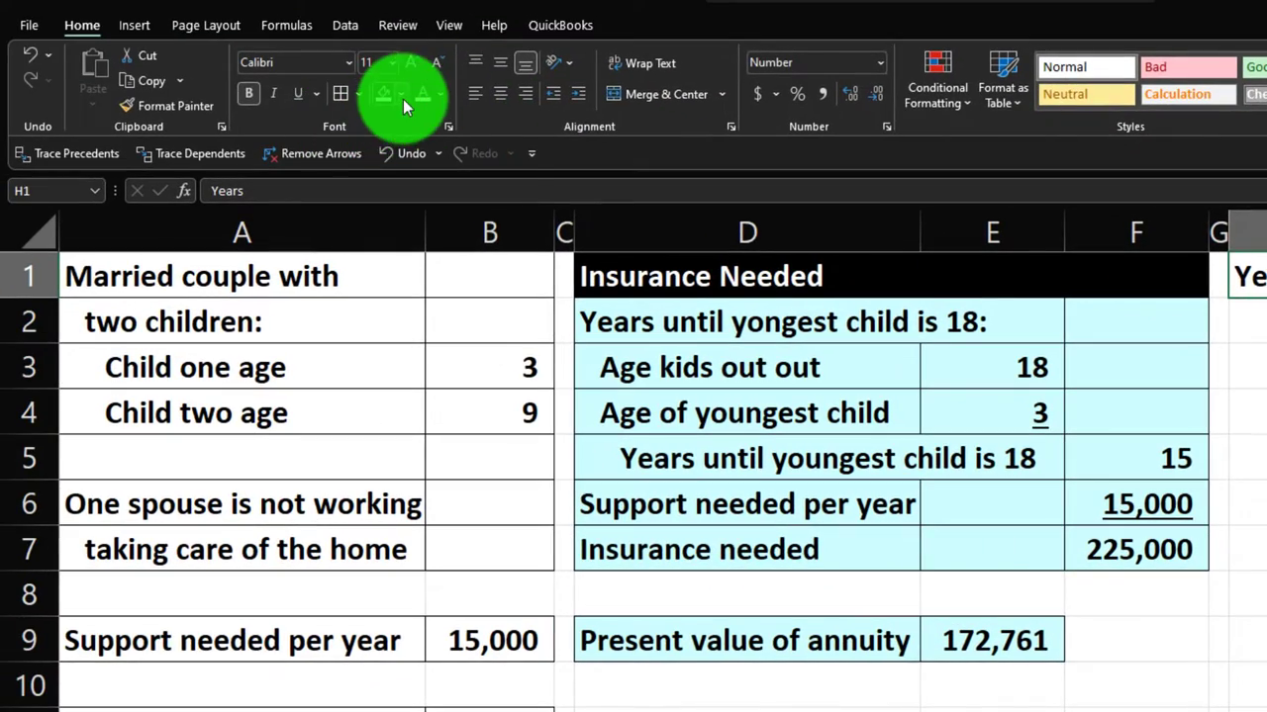
{"action": "left_click", "coordinate": [403, 99]}
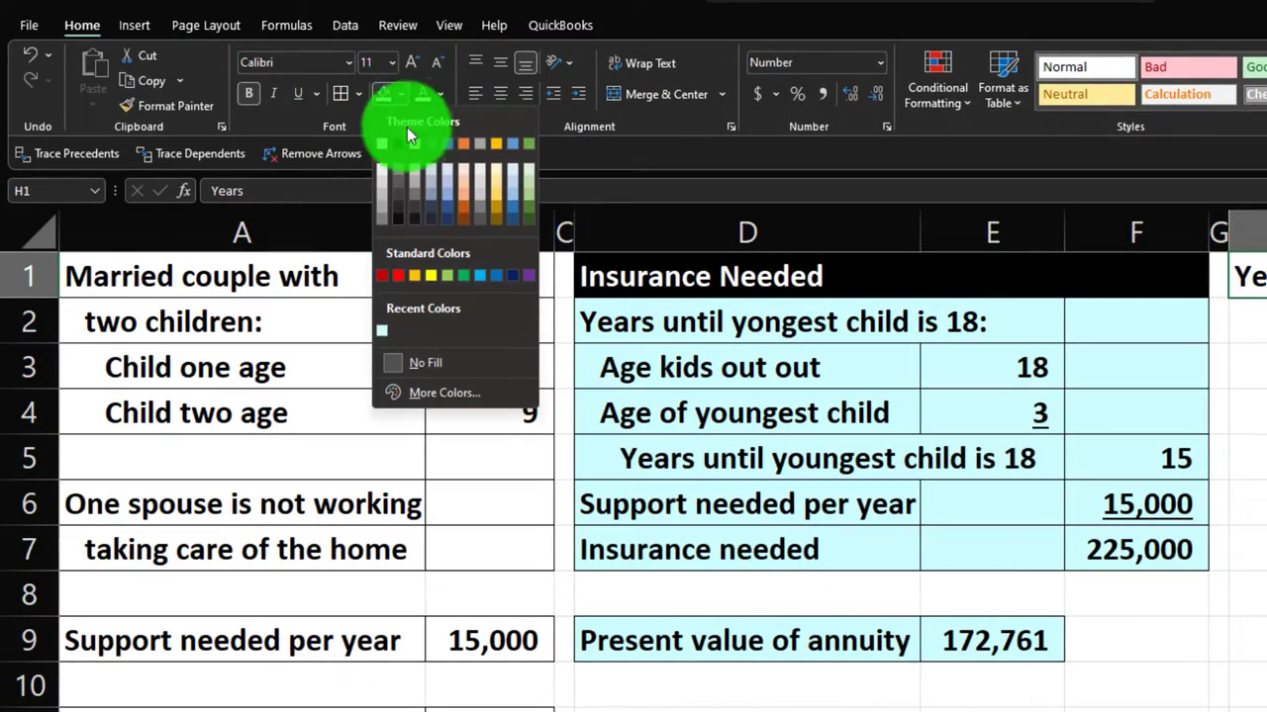
{"action": "left_click", "coordinate": [406, 144]}
{"action": "left_click", "coordinate": [302, 91]}
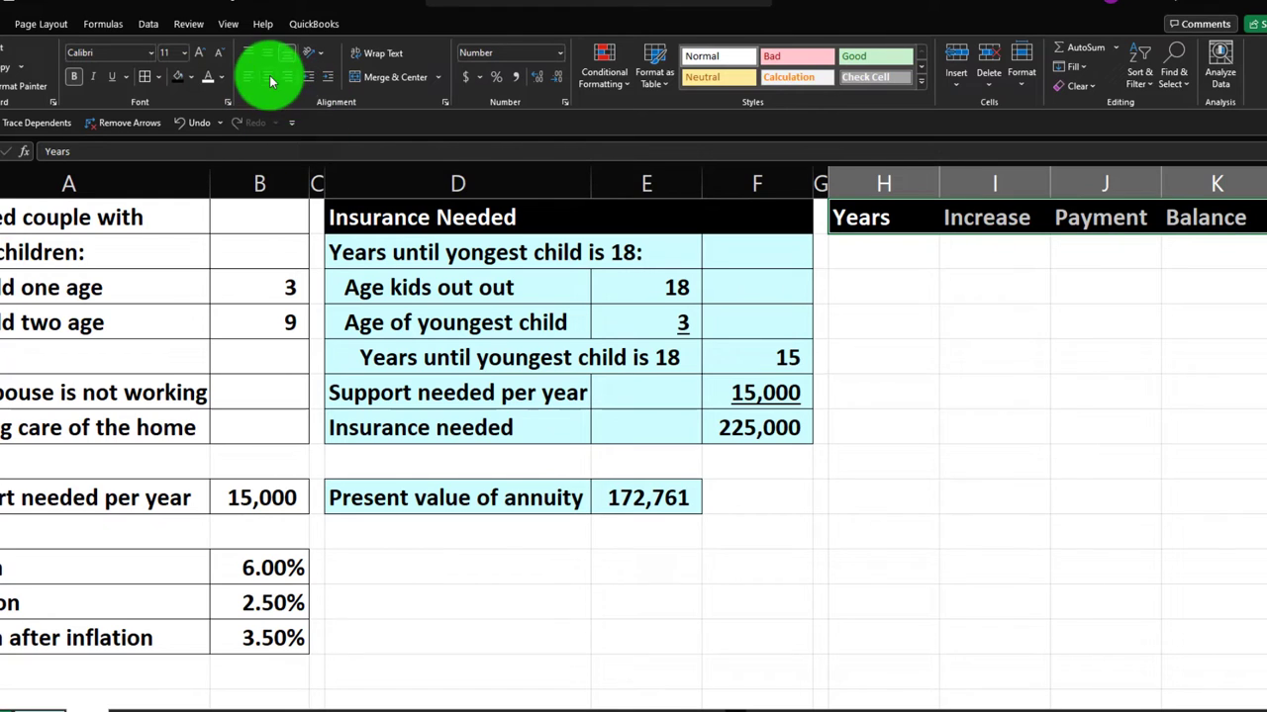
{"action": "left_click", "coordinate": [271, 81]}
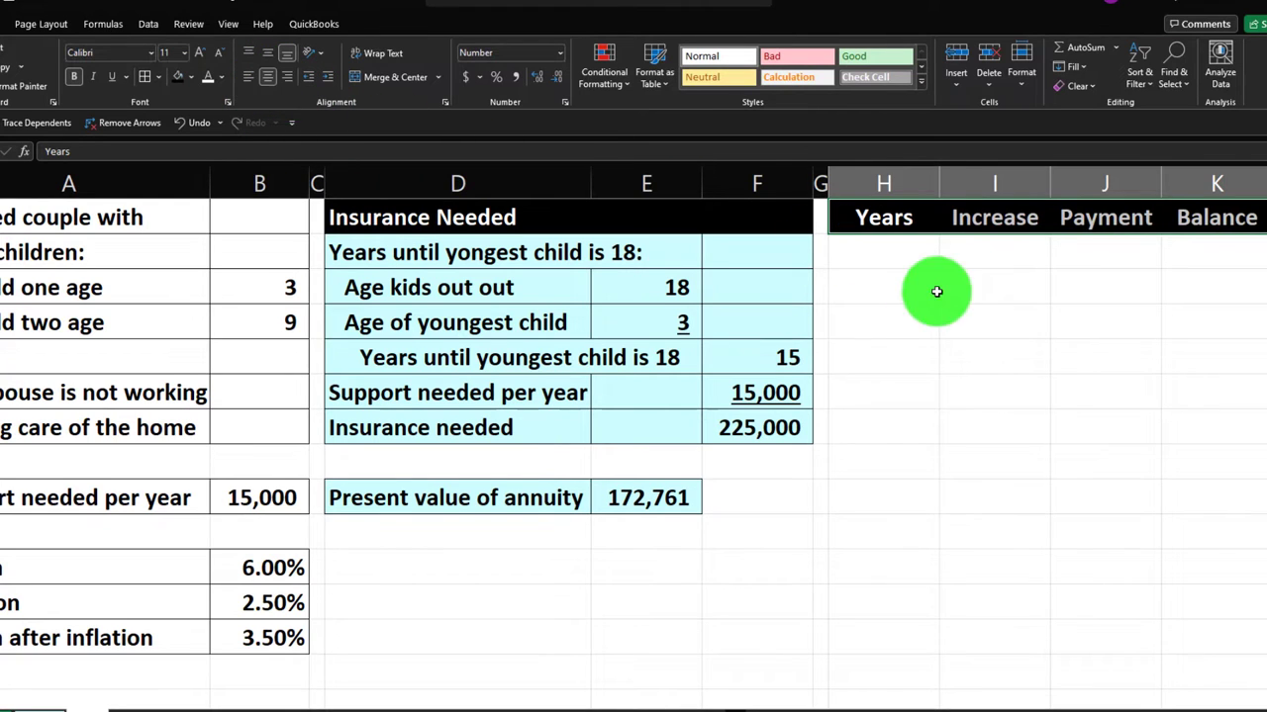
{"action": "left_click", "coordinate": [936, 288]}
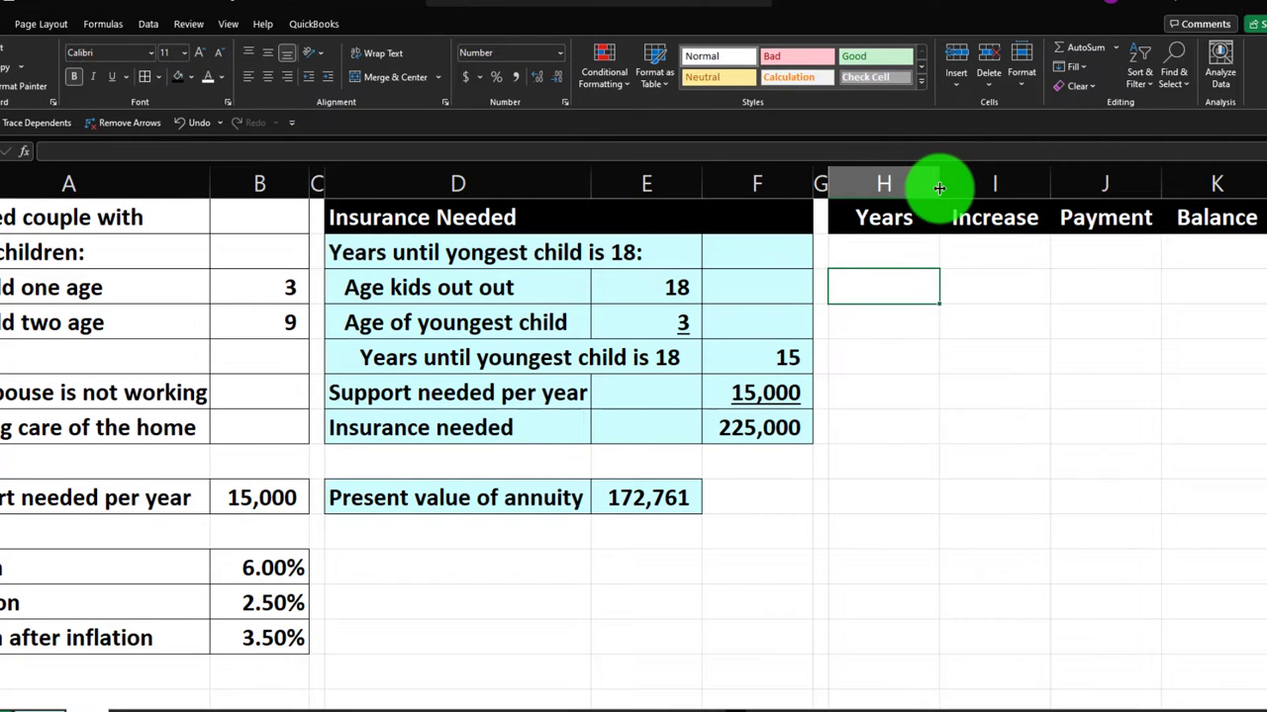
{"action": "left_click_drag", "start_coordinate": [939, 188], "coordinate": [913, 190]}
Enter 0, 1 and 2 from cell H2, extend the year series down the column and center the numbers.
{"action": "left_click", "coordinate": [891, 244]}
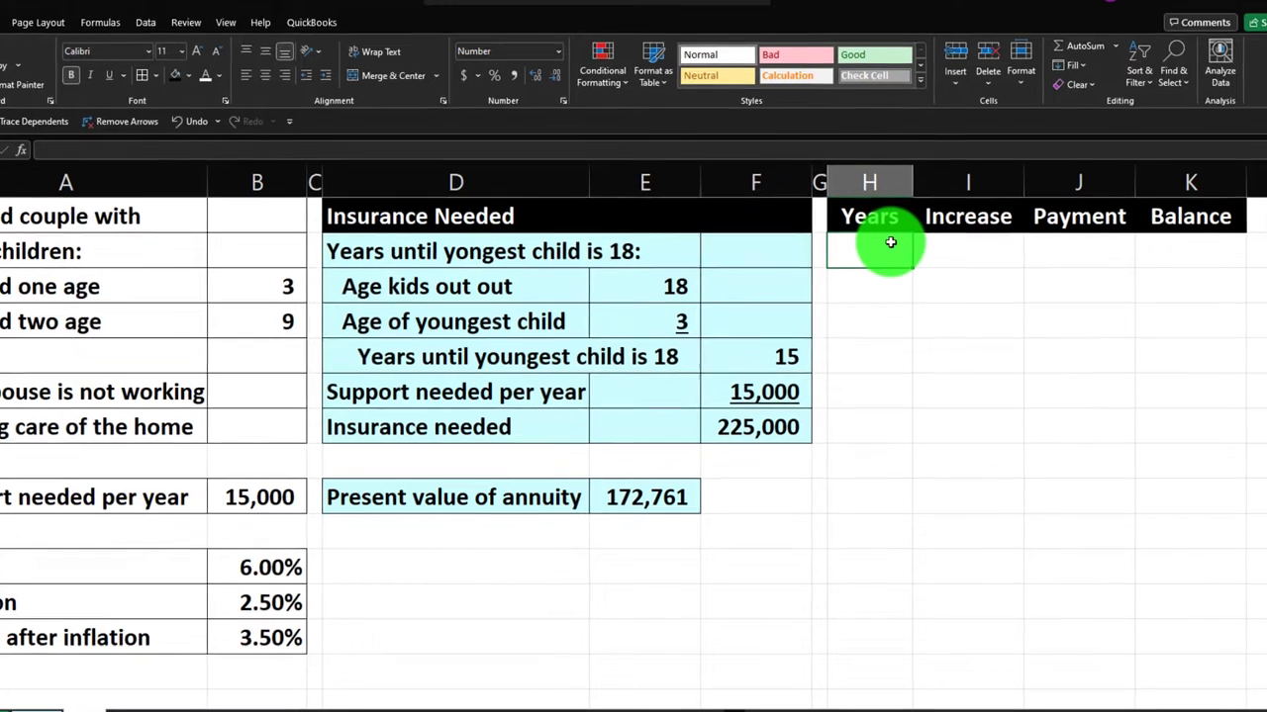
{"action": "type", "text": "0"}
{"action": "key", "text": "Return"}
{"action": "type", "text": "1"}
{"action": "key", "text": "Return"}
{"action": "type", "text": "2"}
{"action": "key", "text": "Return"}
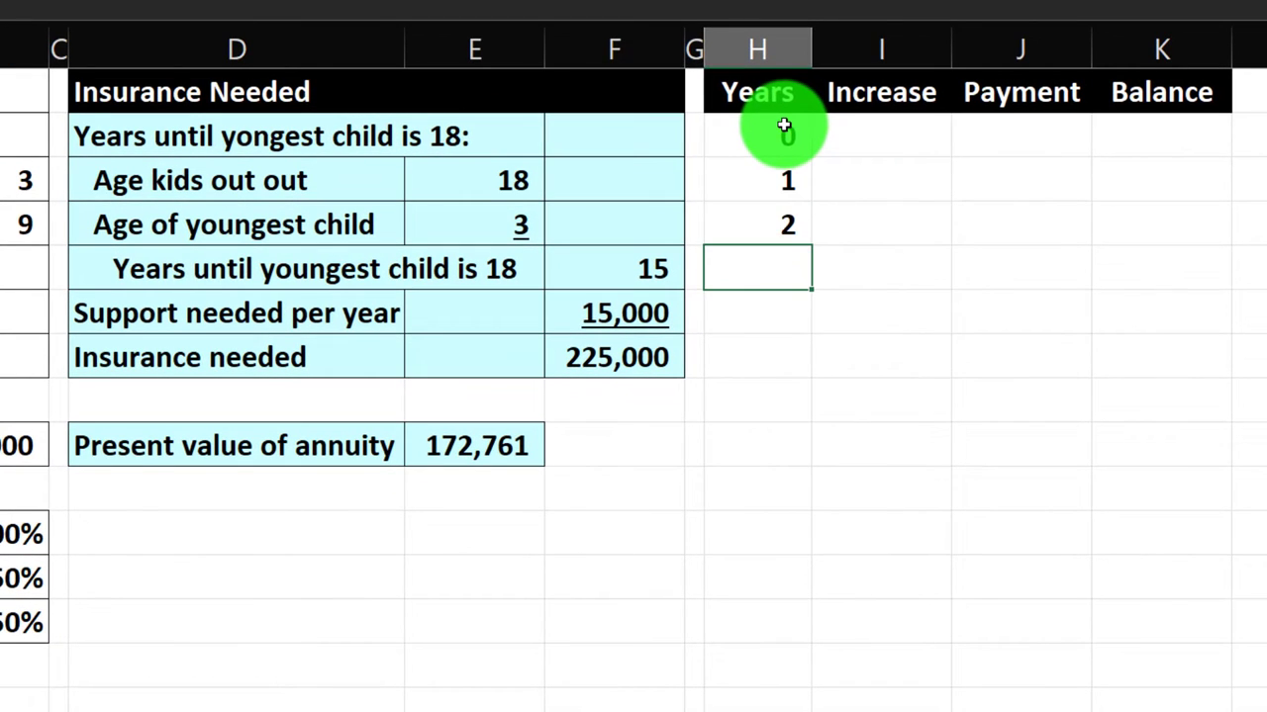
{"action": "left_click_drag", "start_coordinate": [784, 124], "coordinate": [791, 673]}
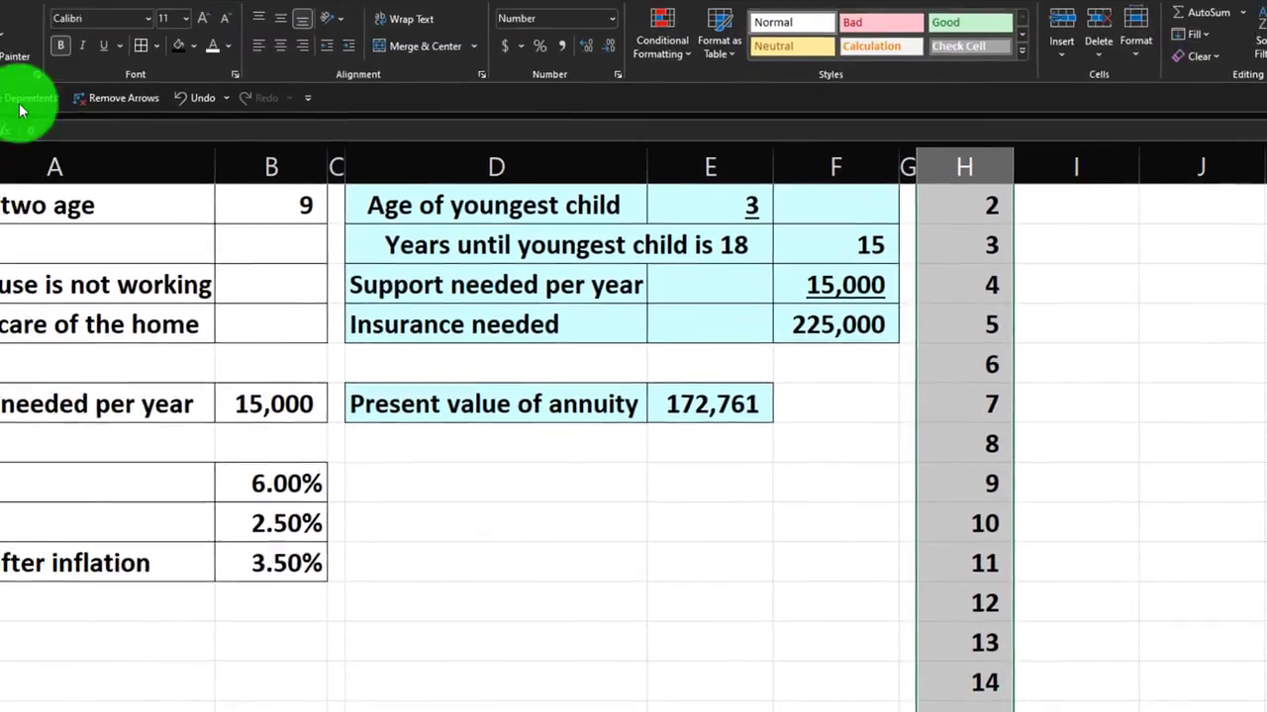
{"action": "scroll", "coordinate": [1162, 213], "scroll_direction": "up", "scroll_amount": 1}
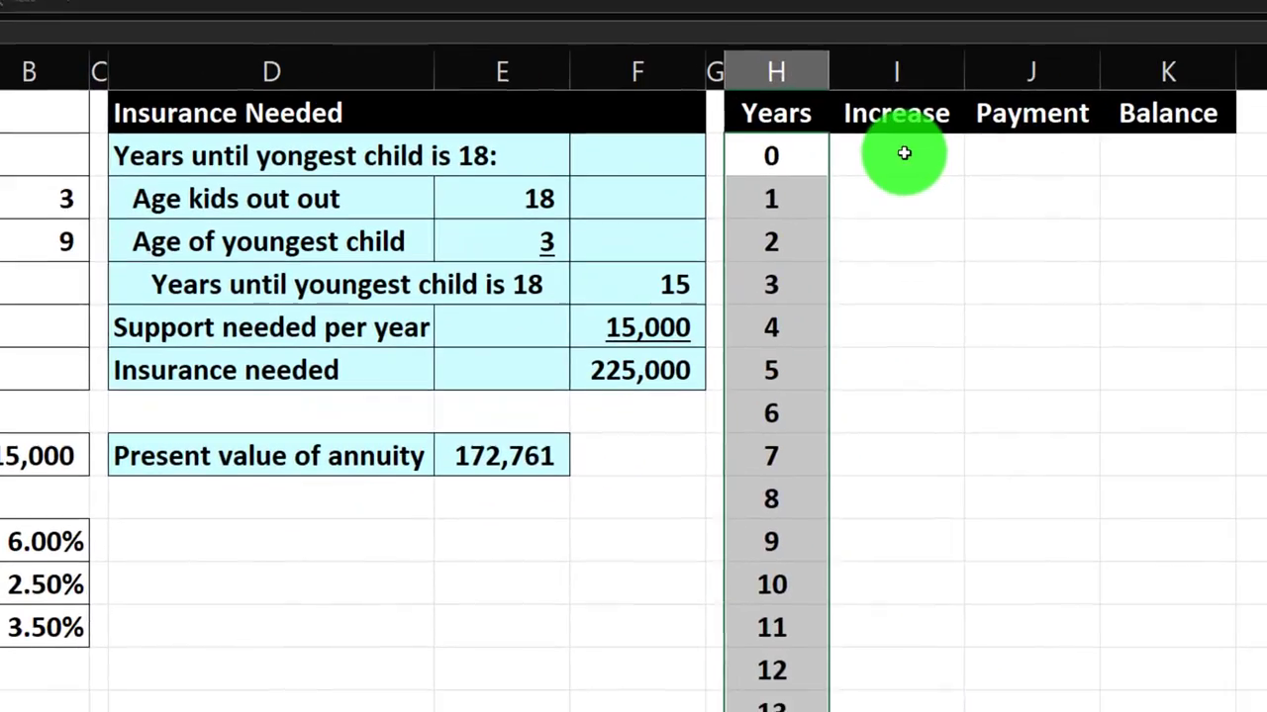
Set the year 0 balance in cell K2 to the present value of the annuity with =E9.
{"action": "left_click", "coordinate": [1072, 241]}
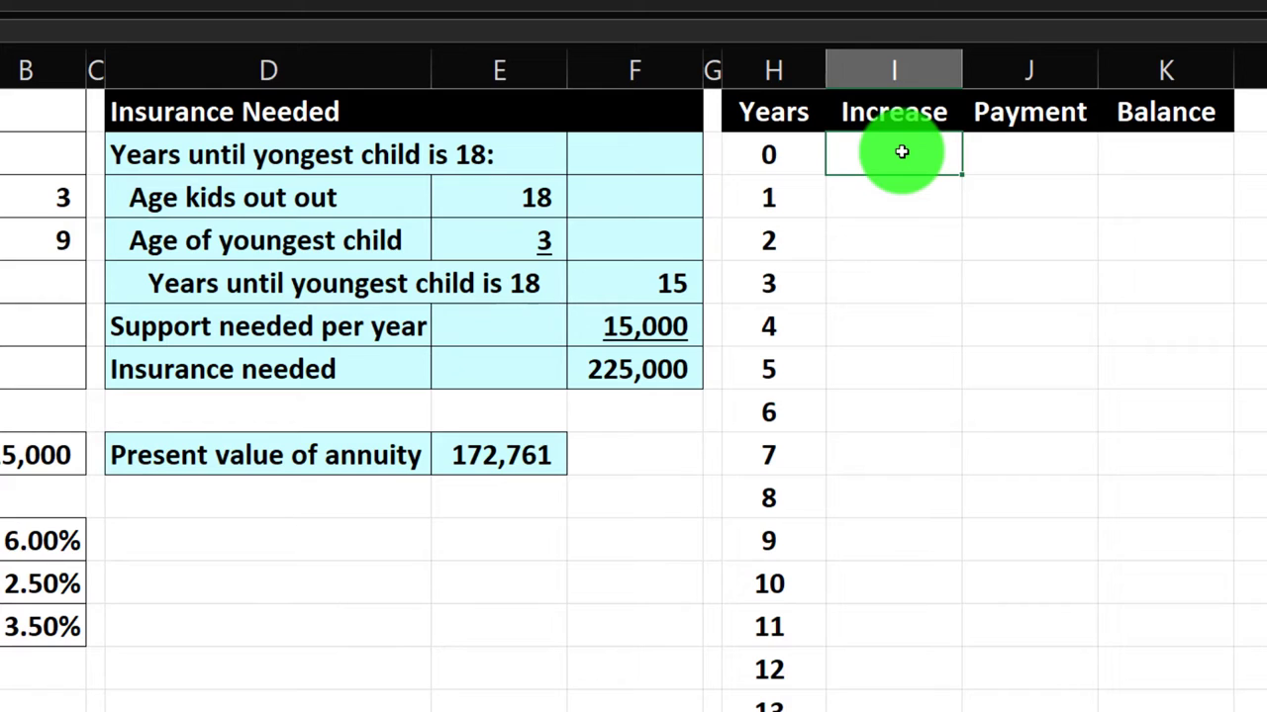
{"action": "key", "text": "Right"}
{"action": "key", "text": "Right"}
{"action": "type", "text": "="}
{"action": "key", "text": "Down"}
{"action": "key", "text": "Down"}
{"action": "key", "text": "Down"}
{"action": "key", "text": "Down"}
{"action": "key", "text": "Down"}
{"action": "key", "text": "Down"}
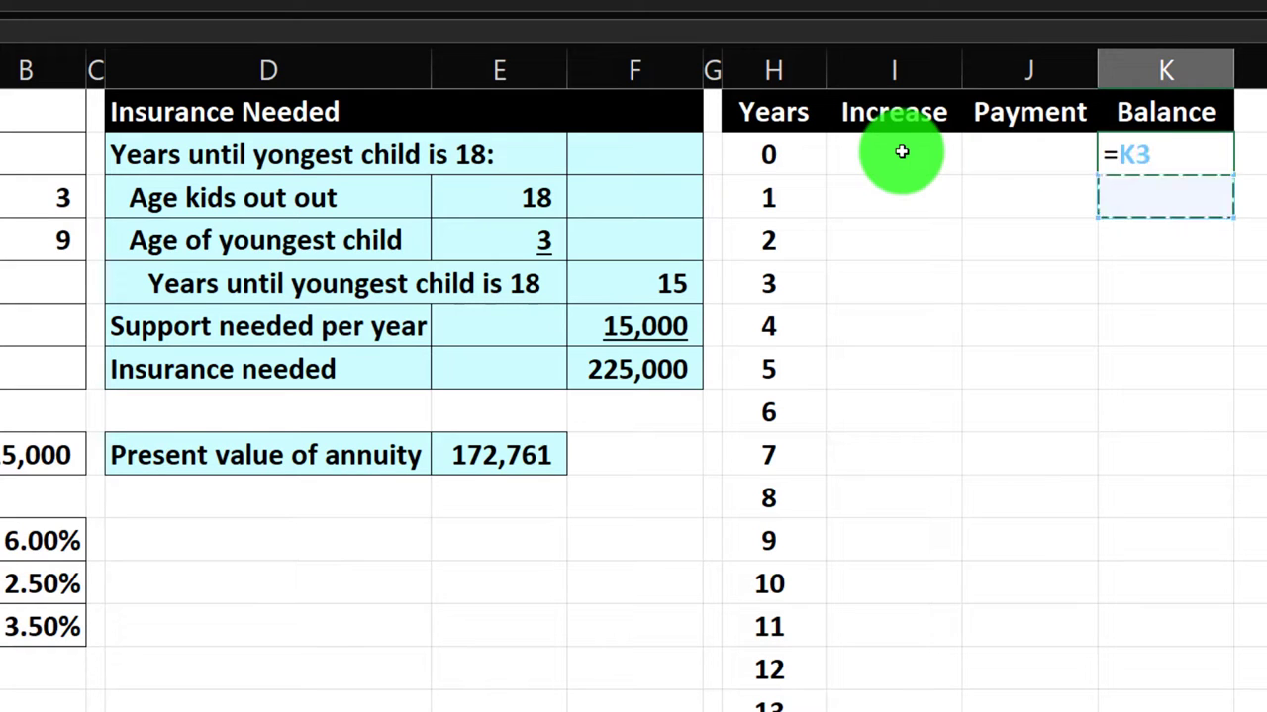
{"action": "key", "text": "Left"}
{"action": "key", "text": "Left"}
{"action": "key", "text": "Left"}
{"action": "key", "text": "Left"}
{"action": "key", "text": "Left"}
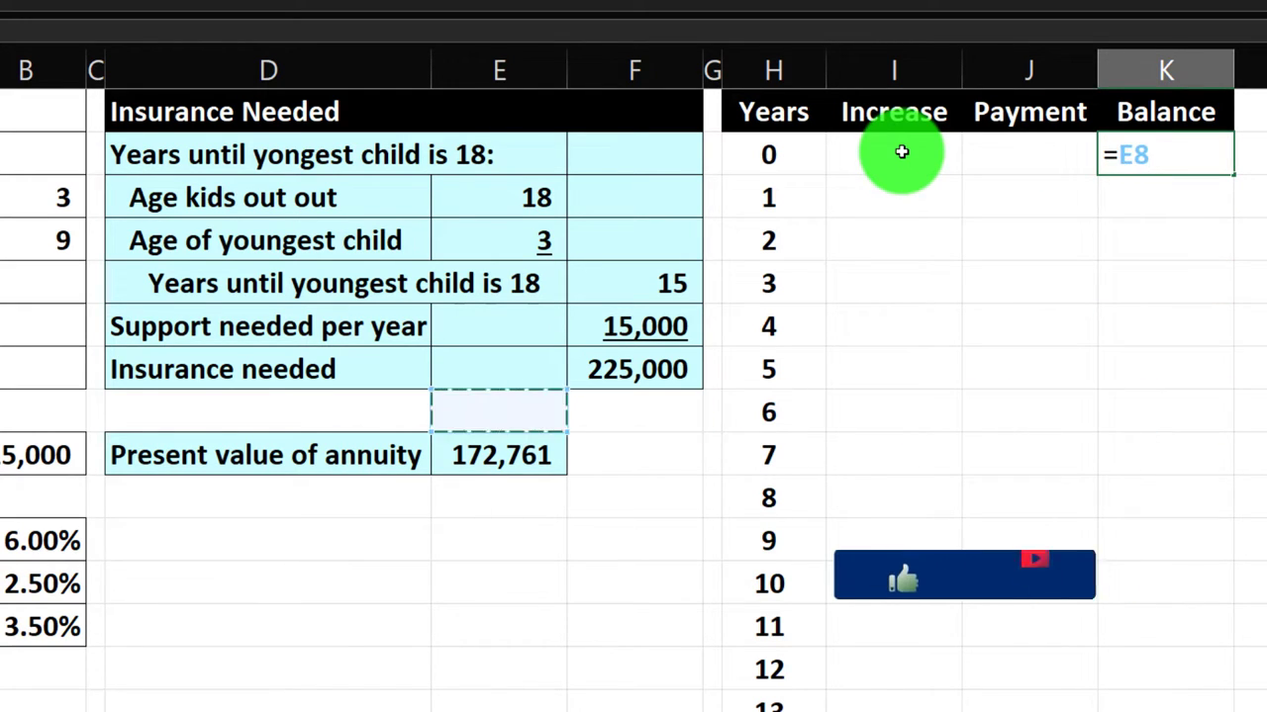
{"action": "key", "text": "Down"}
{"action": "key", "text": "Return"}
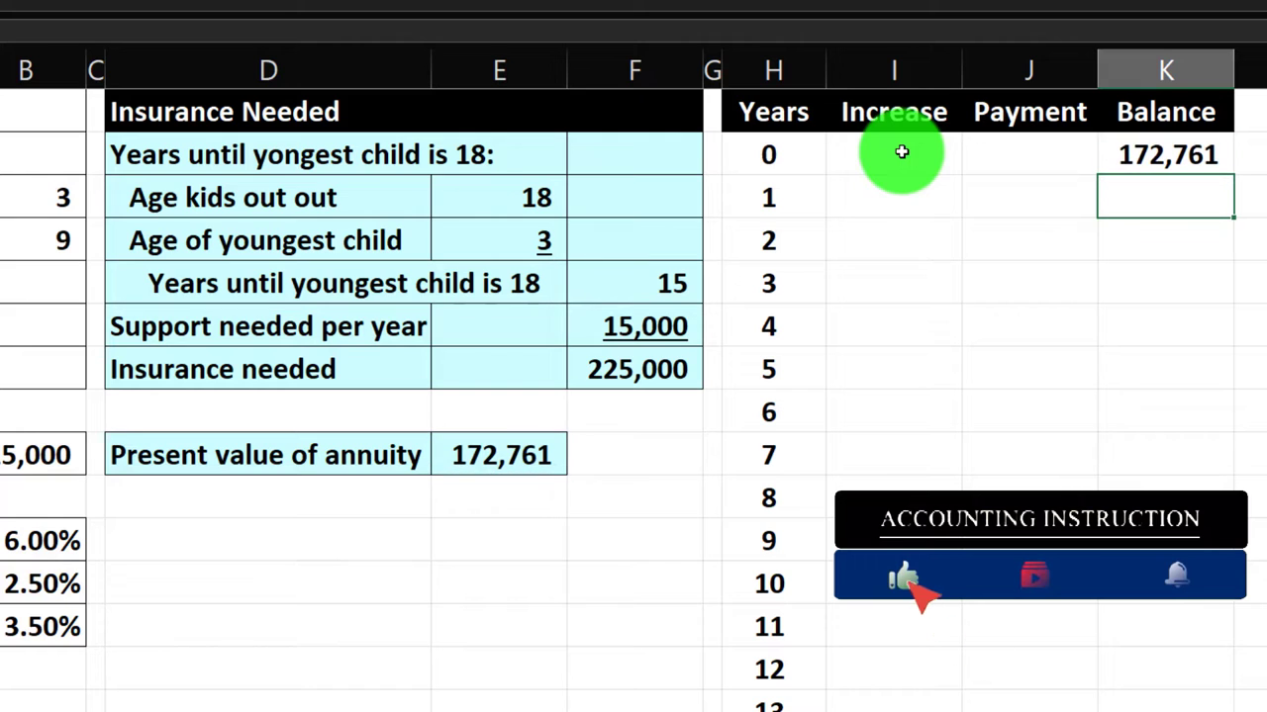
Calculate the year 1 increase in cell I3 as the prior balance times the return after inflation, with =K2*$B$13.
{"action": "key", "text": "Left"}
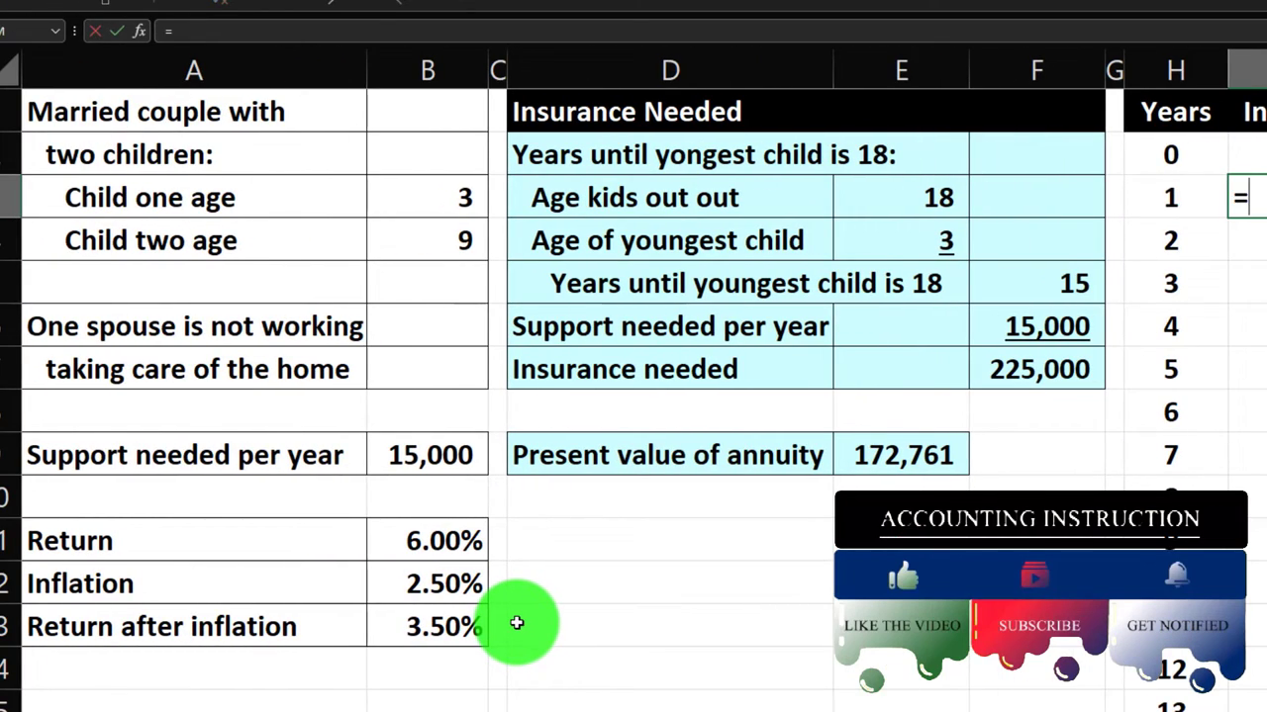
{"action": "key", "text": "Right"}
{"action": "key", "text": "Right"}
{"action": "key", "text": "Up"}
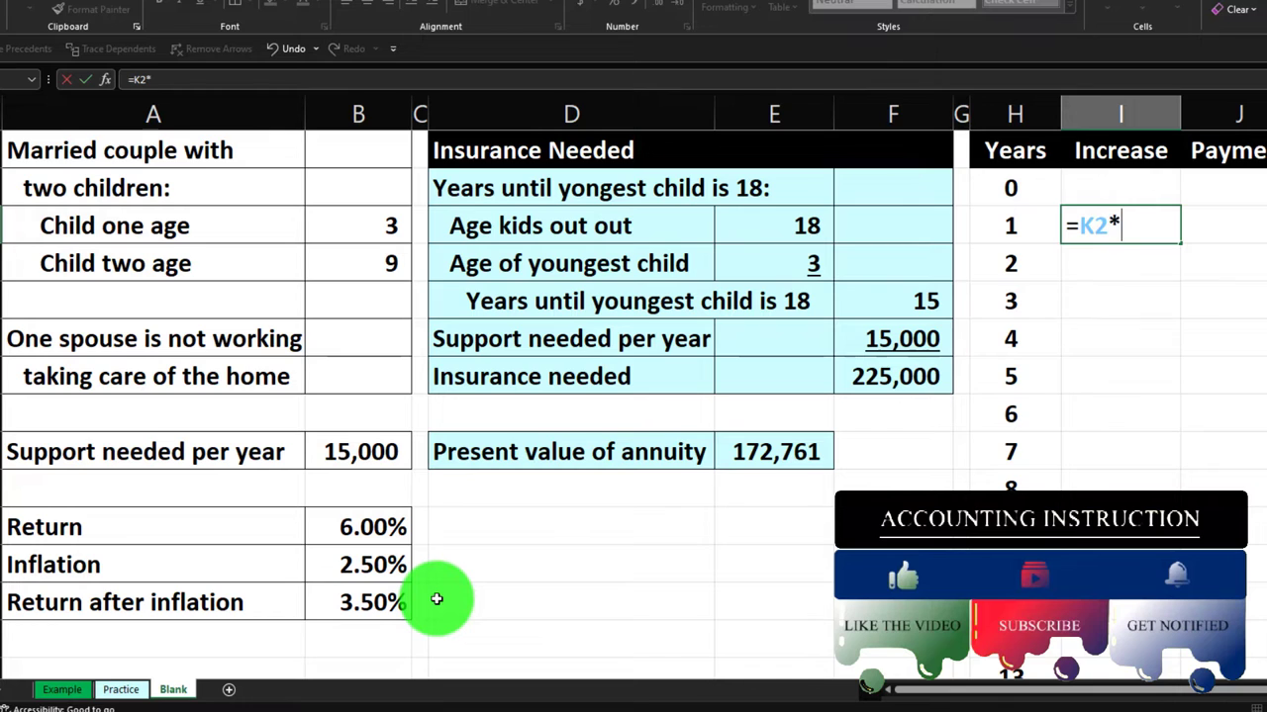
{"action": "type", "text": "*"}
{"action": "key", "text": "Down"}
{"action": "key", "text": "Down"}
{"action": "key", "text": "Down"}
{"action": "key", "text": "Down"}
{"action": "key", "text": "Down"}
{"action": "key", "text": "Left"}
{"action": "key", "text": "Left"}
{"action": "key", "text": "Left"}
{"action": "key", "text": "Left"}
{"action": "key", "text": "Left"}
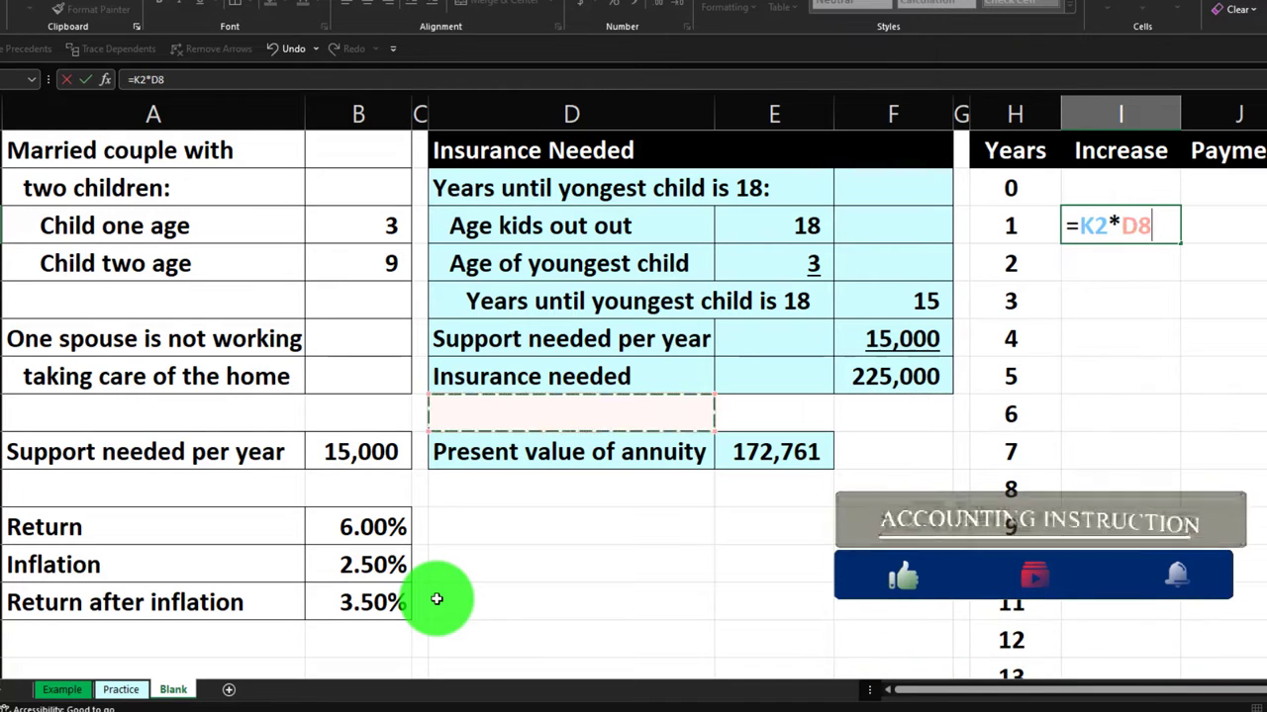
{"action": "key", "text": "Left"}
{"action": "key", "text": "Left"}
{"action": "key", "text": "Down"}
{"action": "key", "text": "Down"}
{"action": "key", "text": "Down"}
{"action": "key", "text": "Down"}
{"action": "key", "text": "Down"}
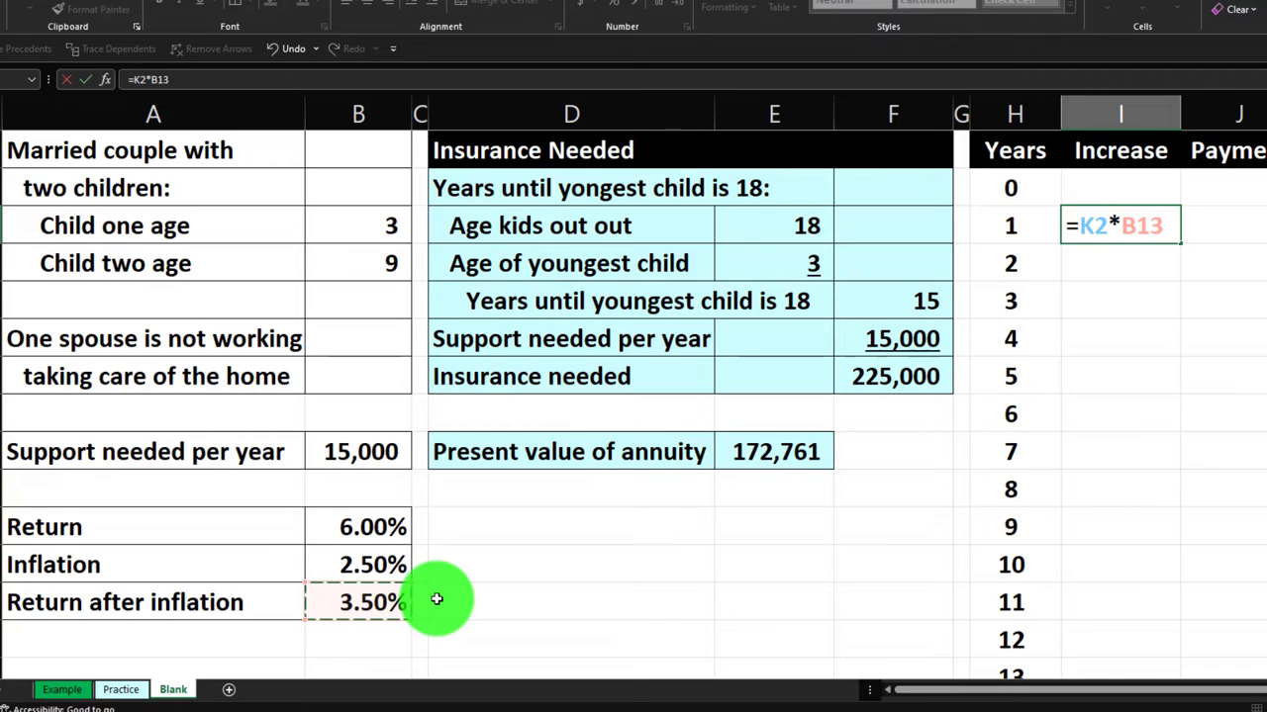
{"action": "key", "text": "F4"}
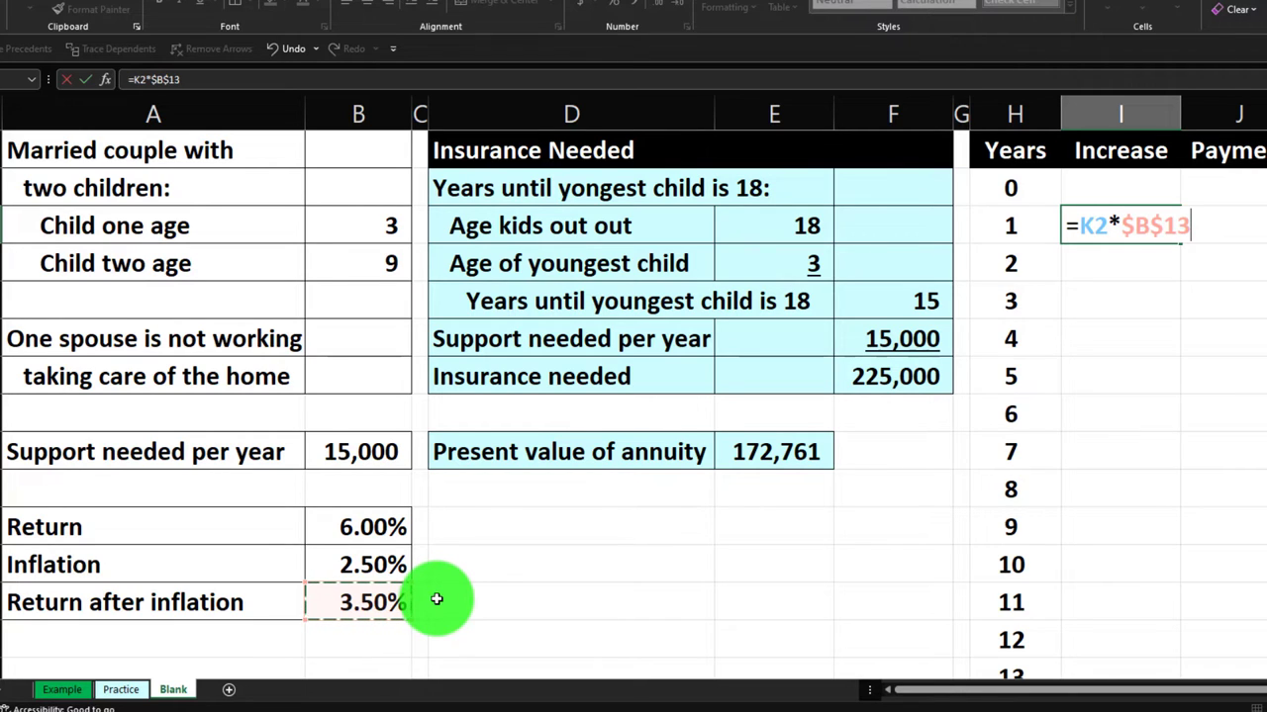
{"action": "key", "text": "Return"}
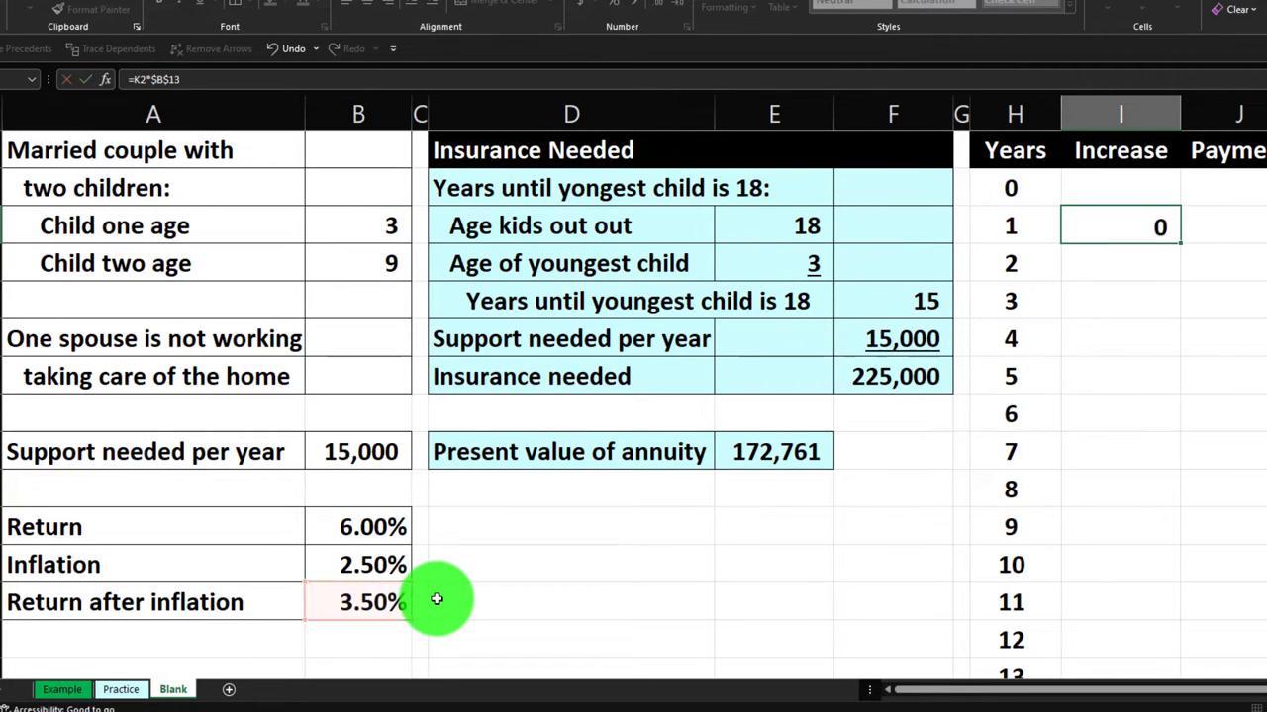
Enter the year 1 payment in cell J3 as the negative support needed per year, with the absolute reference -$B$9.
{"action": "key", "text": "Up"}
{"action": "key", "text": "Right"}
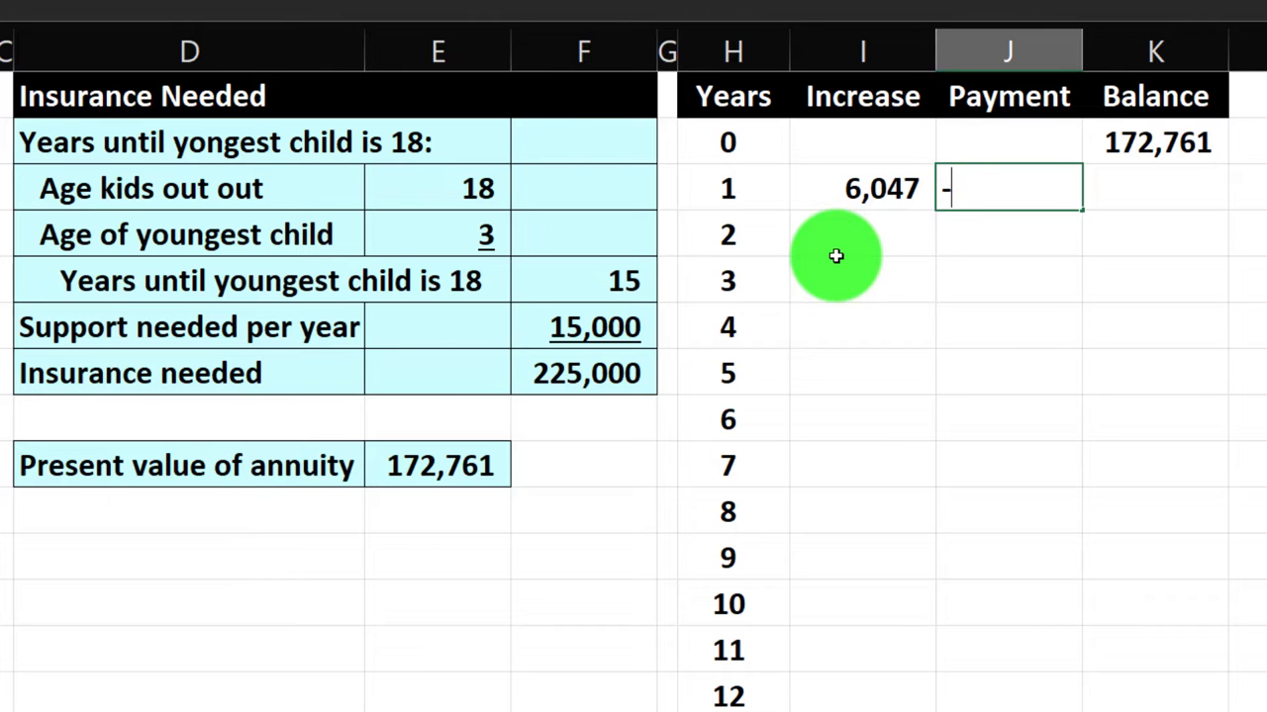
{"action": "type", "text": "-"}
{"action": "key", "text": "Left"}
{"action": "key", "text": "Left"}
{"action": "key", "text": "Left"}
{"action": "key", "text": "Left"}
{"action": "key", "text": "Left"}
{"action": "key", "text": "Down"}
{"action": "key", "text": "Down"}
{"action": "key", "text": "Down"}
{"action": "key", "text": "Down"}
{"action": "key", "text": "Down"}
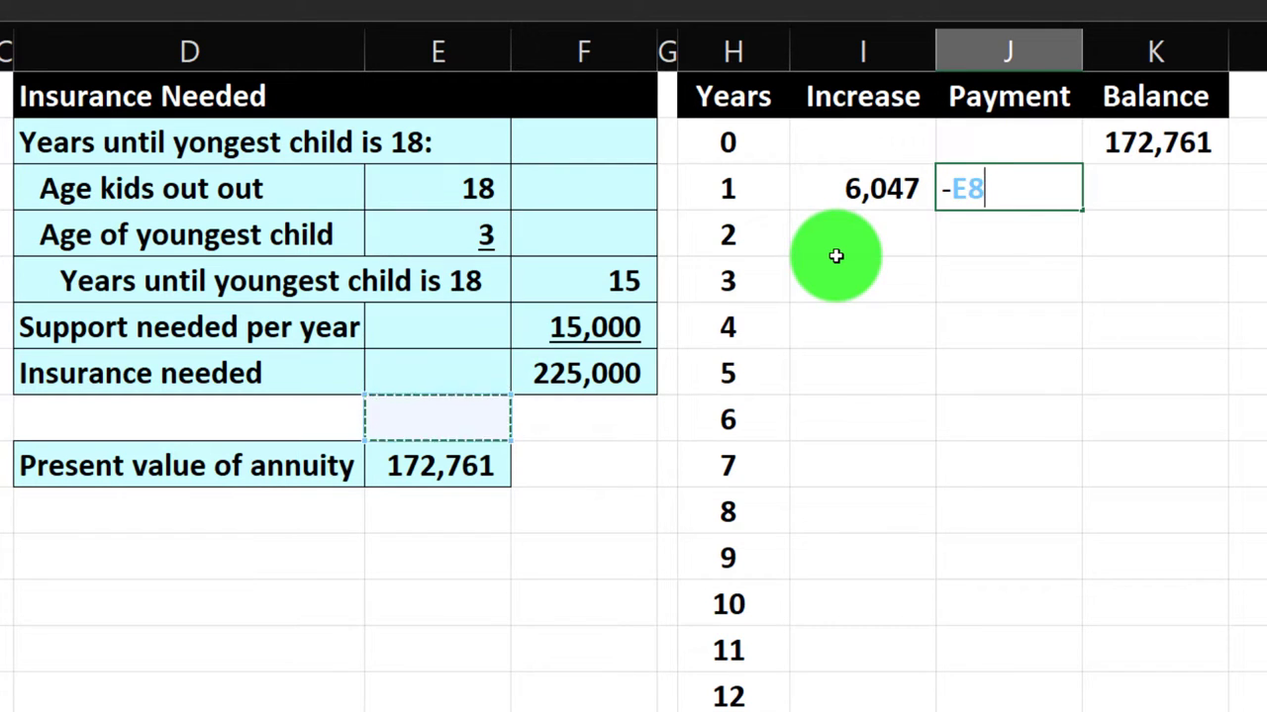
{"action": "key", "text": "Left"}
{"action": "key", "text": "Left"}
{"action": "key", "text": "Left"}
{"action": "key", "text": "Down"}
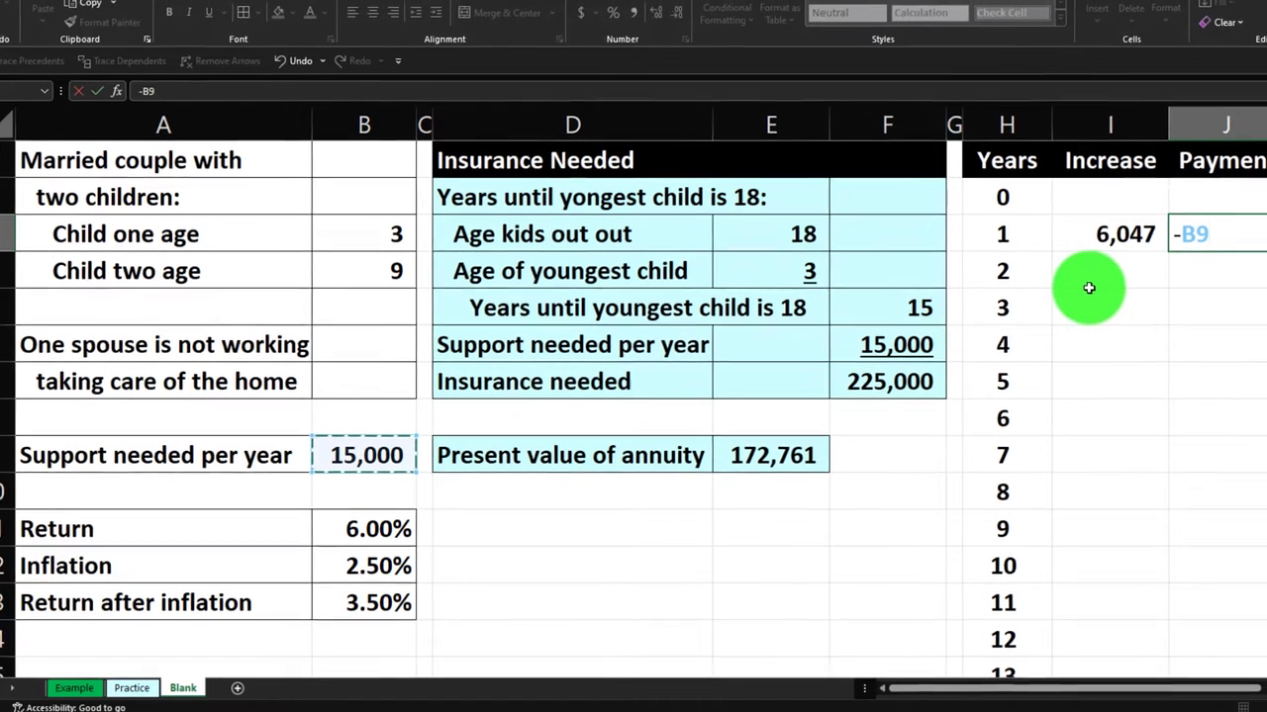
{"action": "key", "text": "F4"}
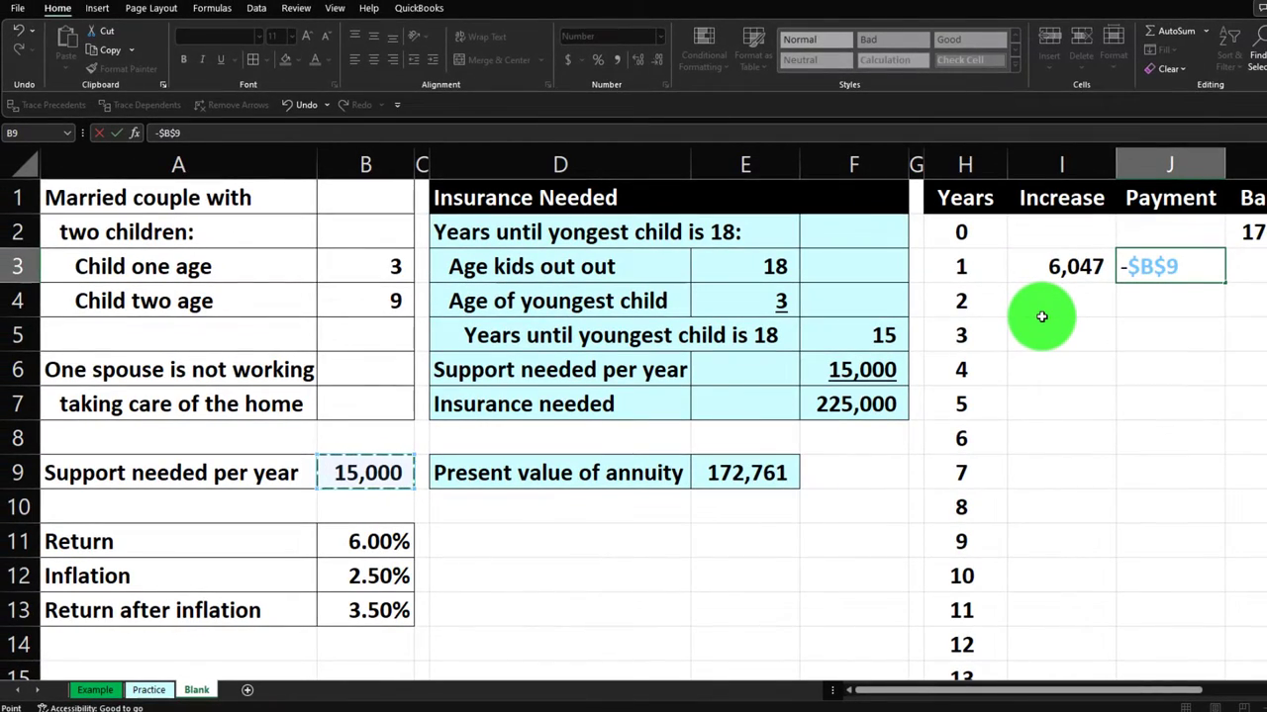
{"action": "key", "text": "Return"}
Calculate the year 1 balance in cell K3 with =K2+I3+J3.
{"action": "key", "text": "Up"}
{"action": "key", "text": "Right"}
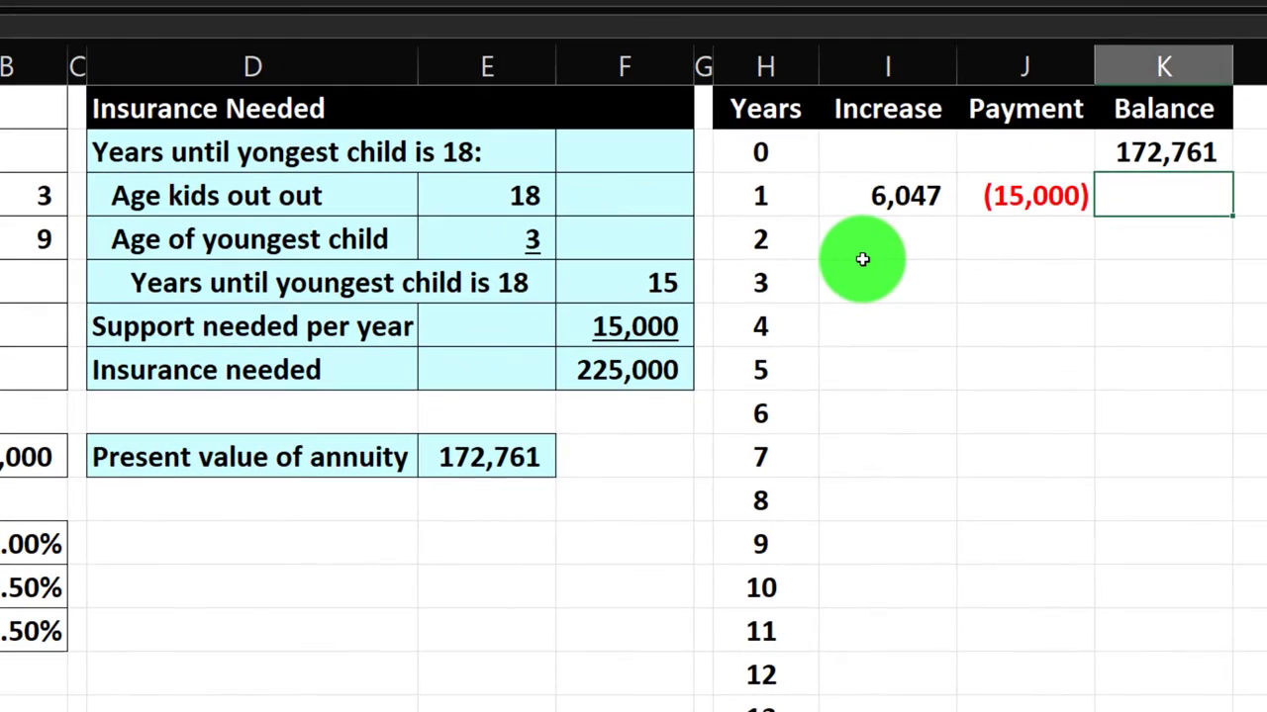
{"action": "type", "text": "="}
{"action": "key", "text": "Up"}
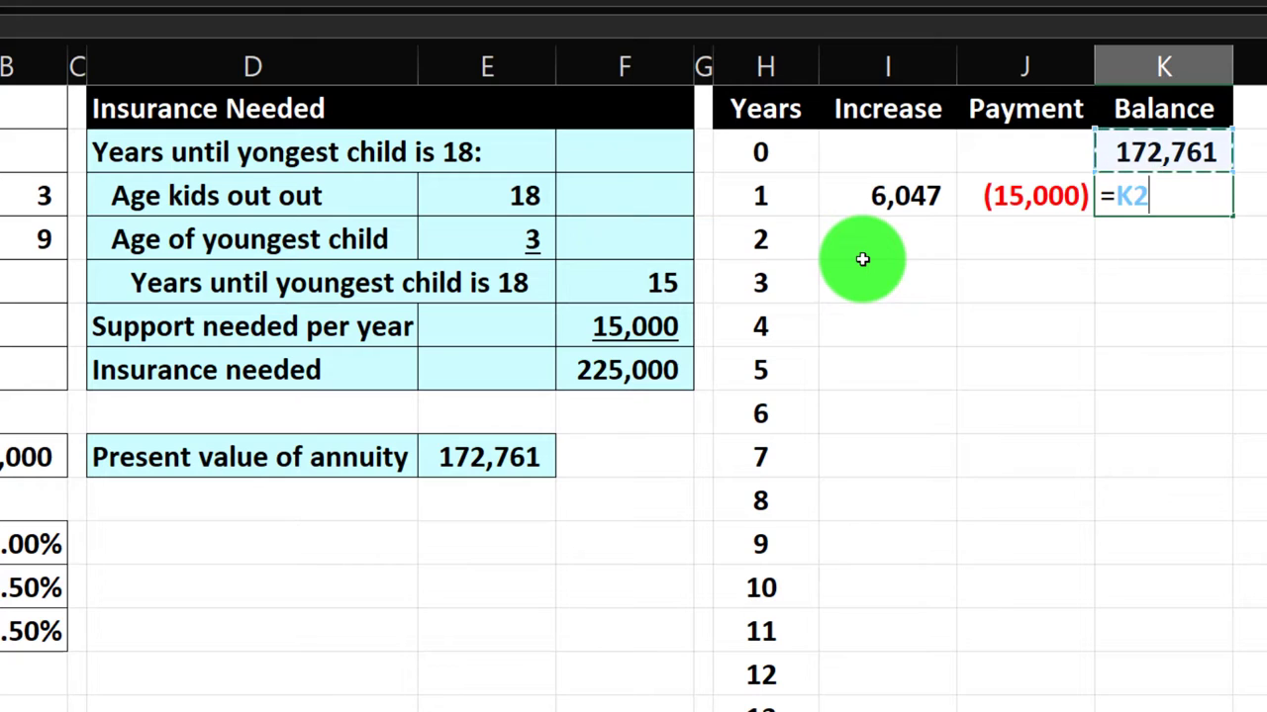
{"action": "type", "text": "+"}
{"action": "key", "text": "Left"}
{"action": "key", "text": "Left"}
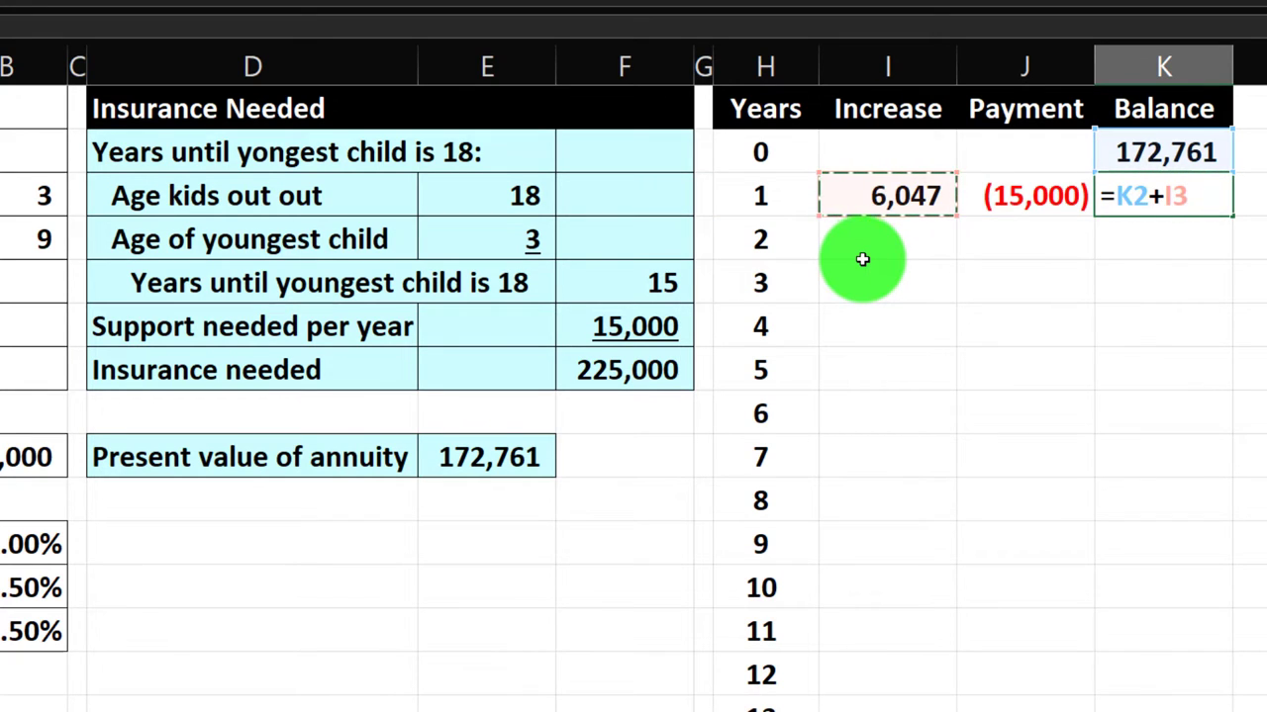
{"action": "type", "text": "+"}
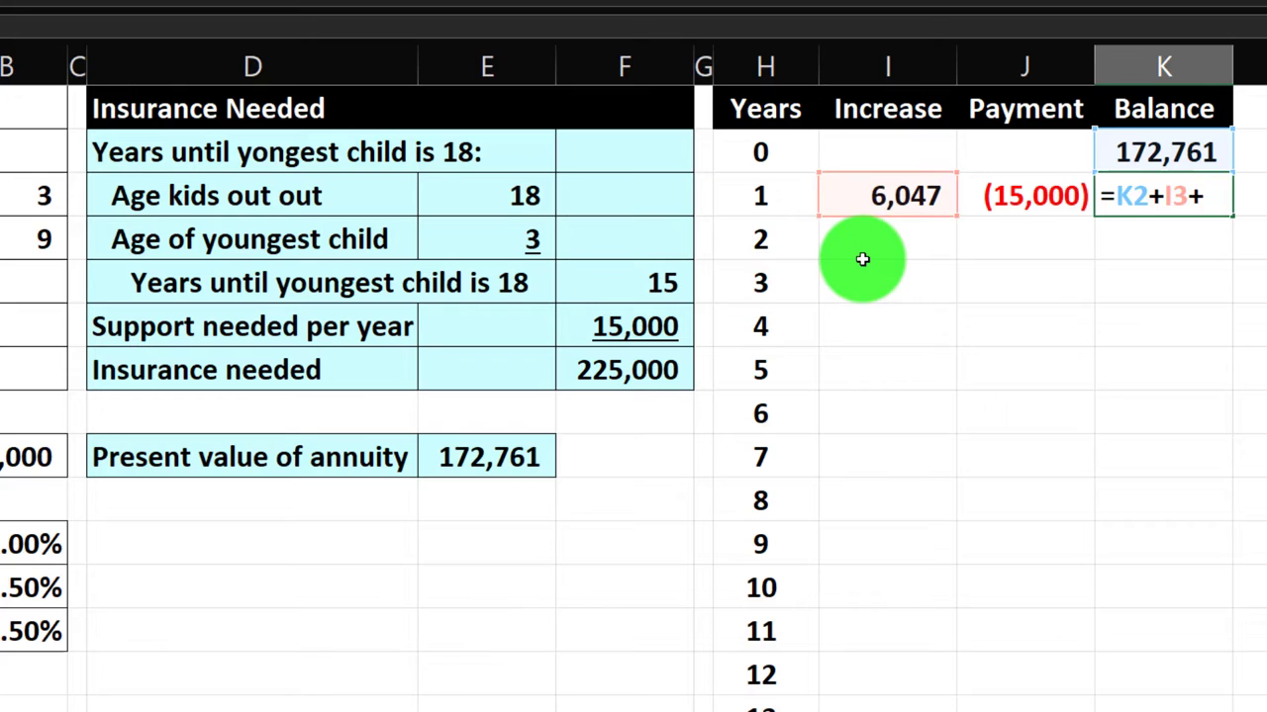
{"action": "left_click", "coordinate": [1017, 198]}
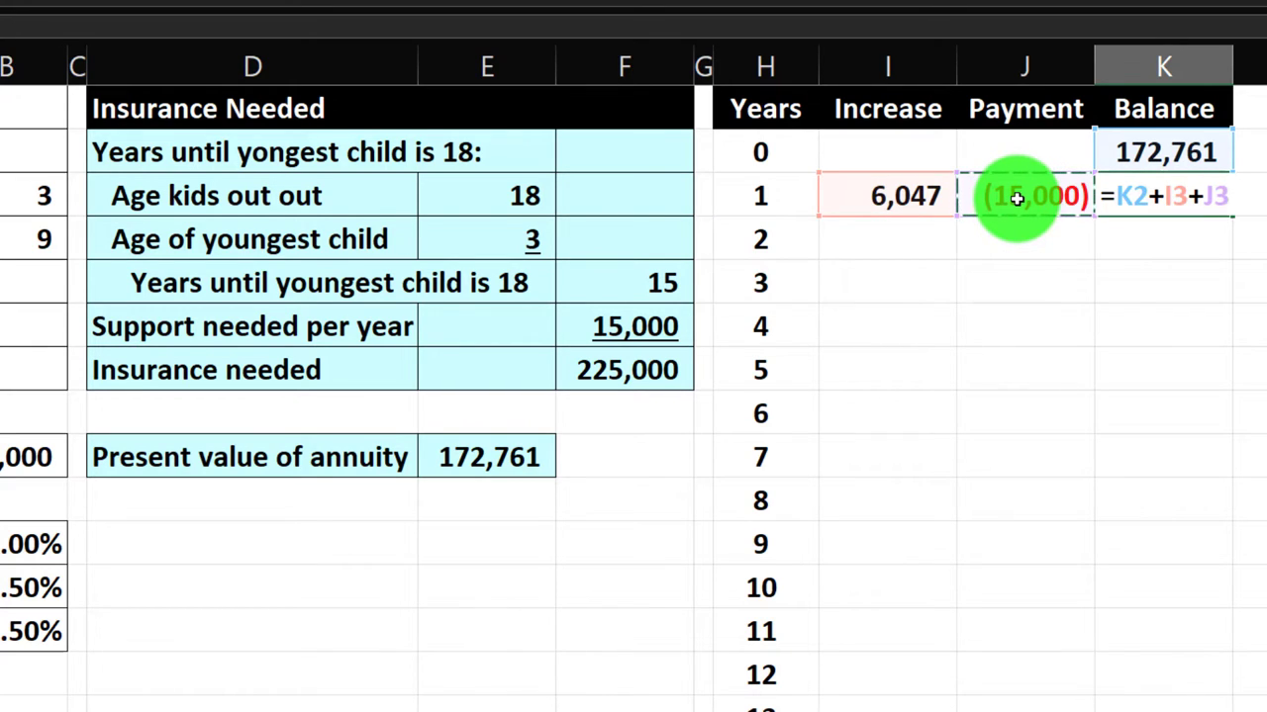
{"action": "key", "text": "Return"}
Review the year 0 balance and the year 1 increase, payment and balance cell by cell.
{"action": "key", "text": "Up"}
{"action": "key", "text": "Up"}
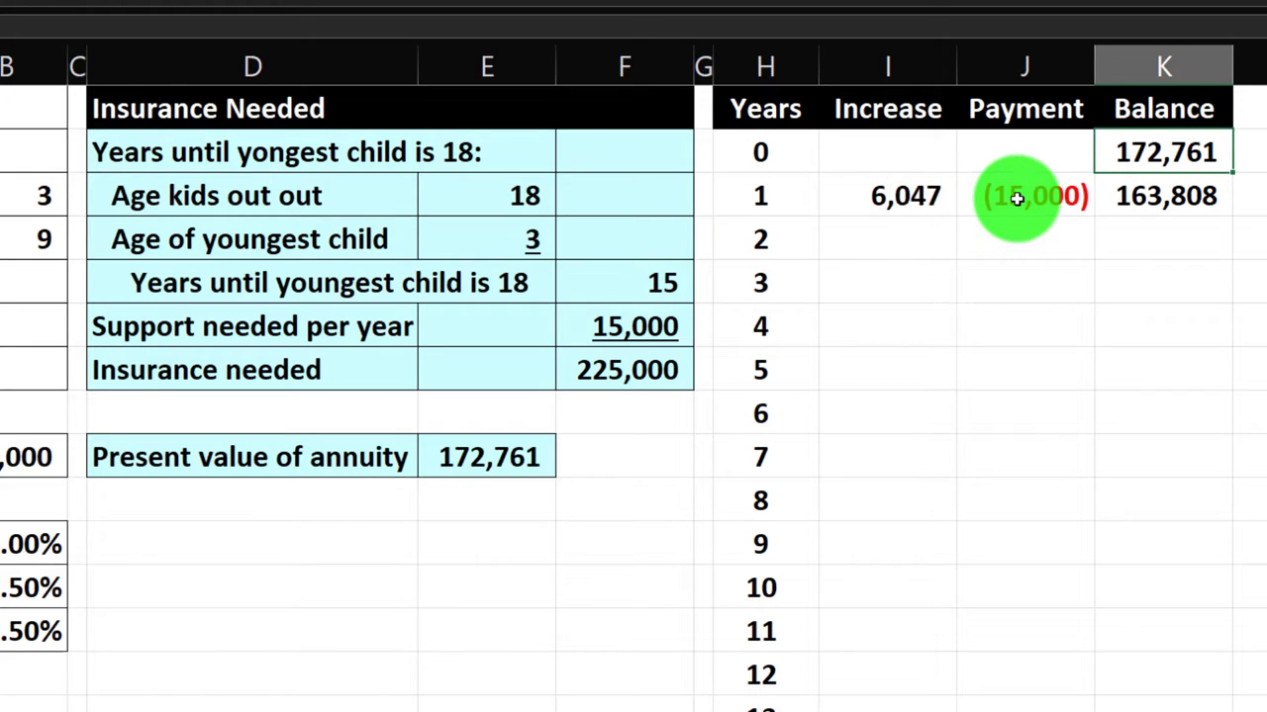
{"action": "key", "text": "Left"}
{"action": "key", "text": "Left"}
{"action": "key", "text": "Down"}
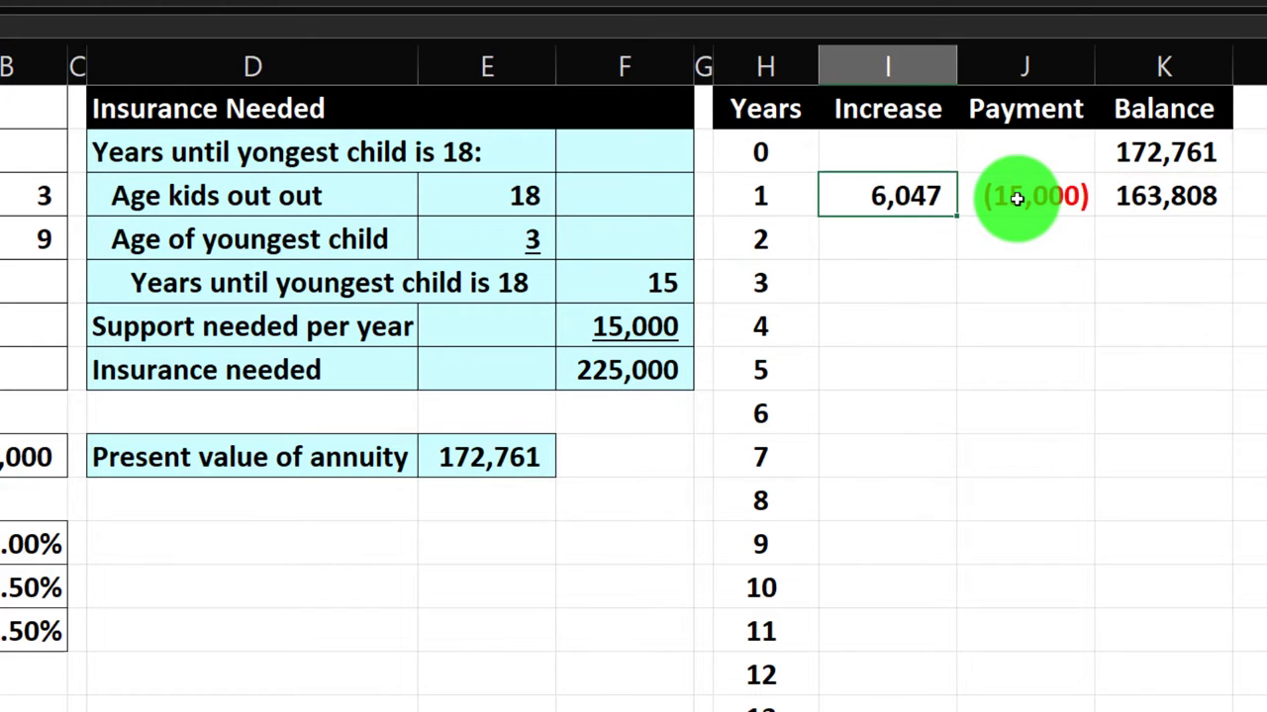
{"action": "key", "text": "Right"}
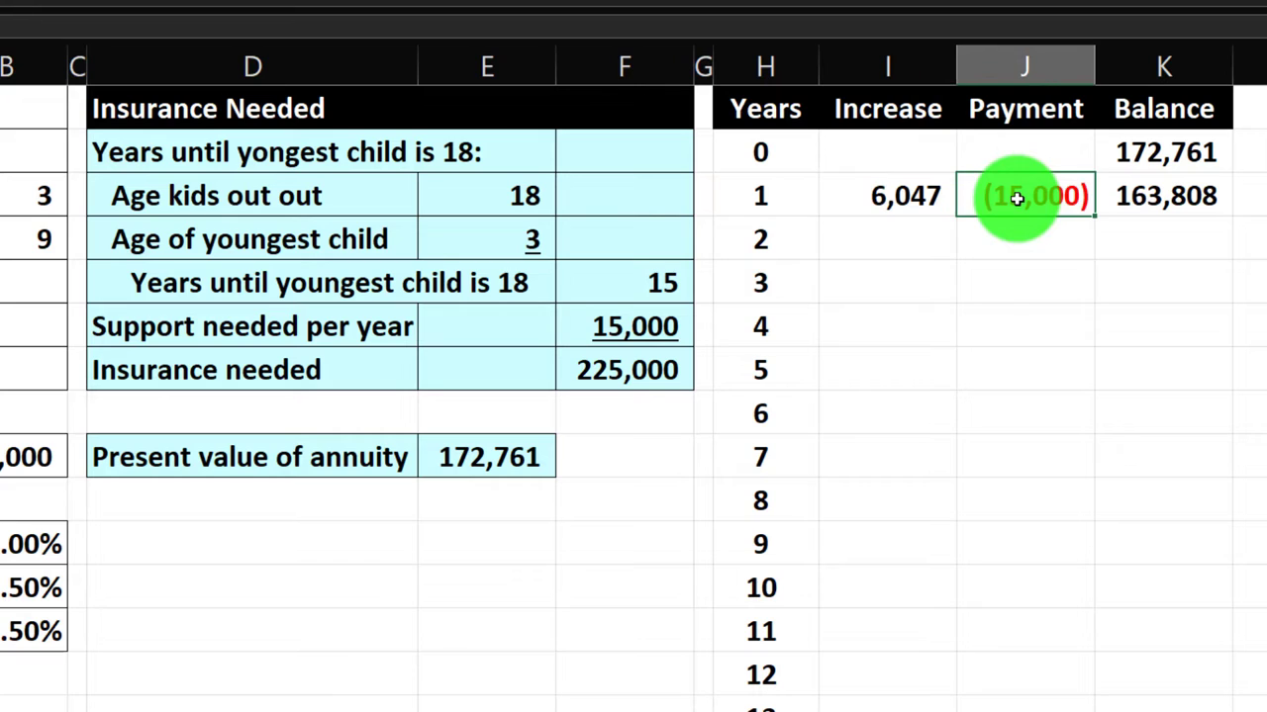
{"action": "key", "text": "Right"}
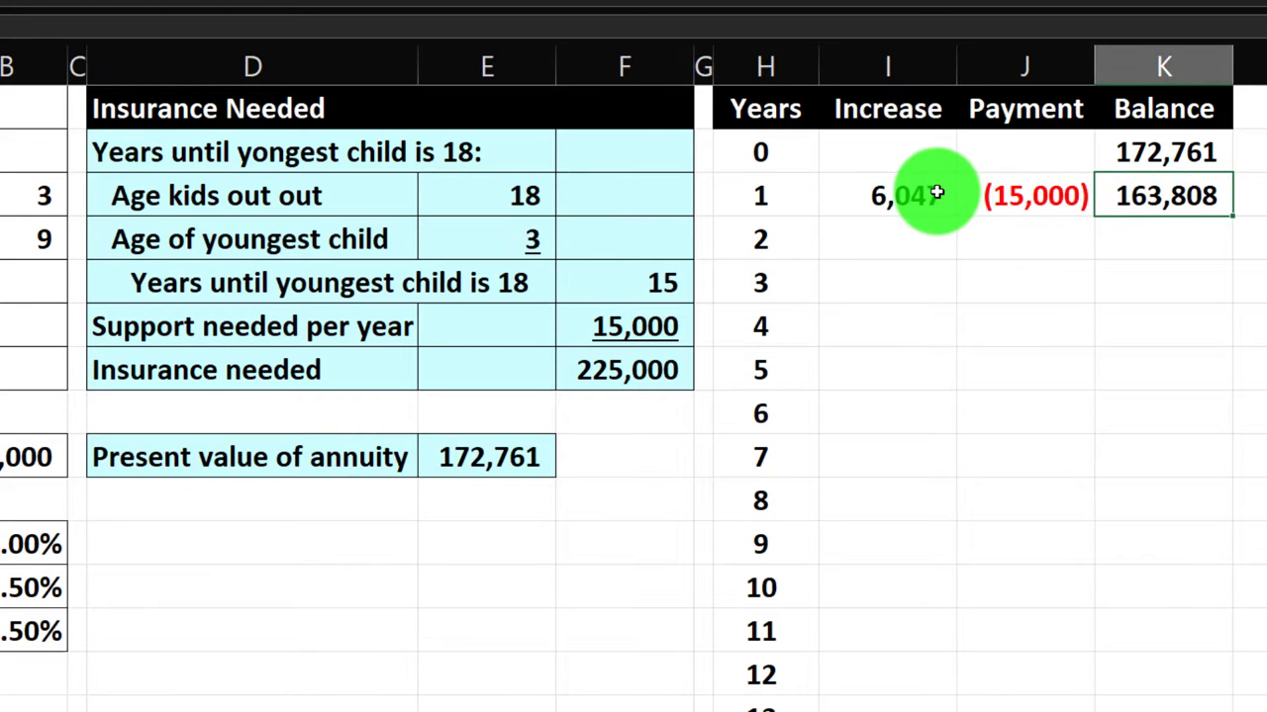
Copy the year 1 increase, payment and balance formulas in I3:K3 down through year 15.
{"action": "mouse_move", "coordinate": [919, 198]}
{"action": "left_mouse_down"}
{"action": "mouse_move", "coordinate": [1139, 198]}
{"action": "mouse_move", "coordinate": [1210, 231]}
{"action": "mouse_move", "coordinate": [1233, 218]}
{"action": "mouse_move", "coordinate": [1216, 693]}
{"action": "mouse_move", "coordinate": [1193, 650]}
{"action": "left_mouse_up"}
{"action": "left_click", "coordinate": [1192, 641]}
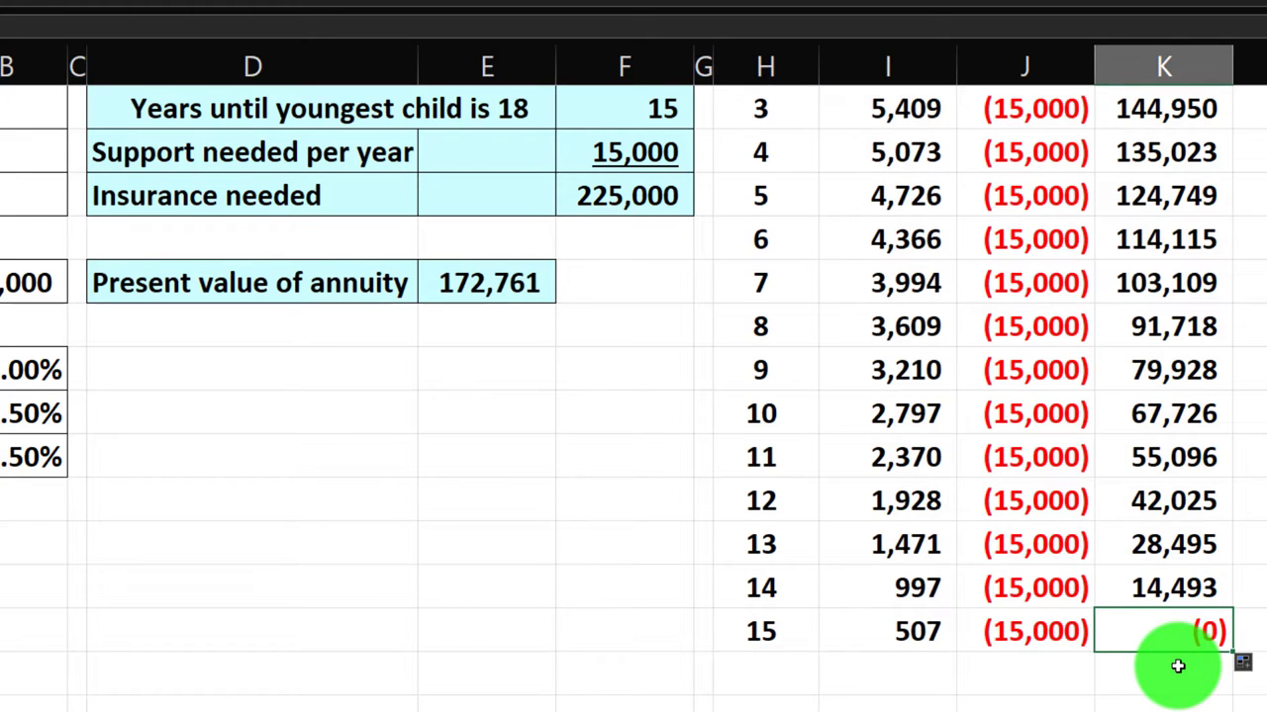
{"action": "scroll", "coordinate": [1183, 661], "scroll_direction": "up", "scroll_amount": 2}
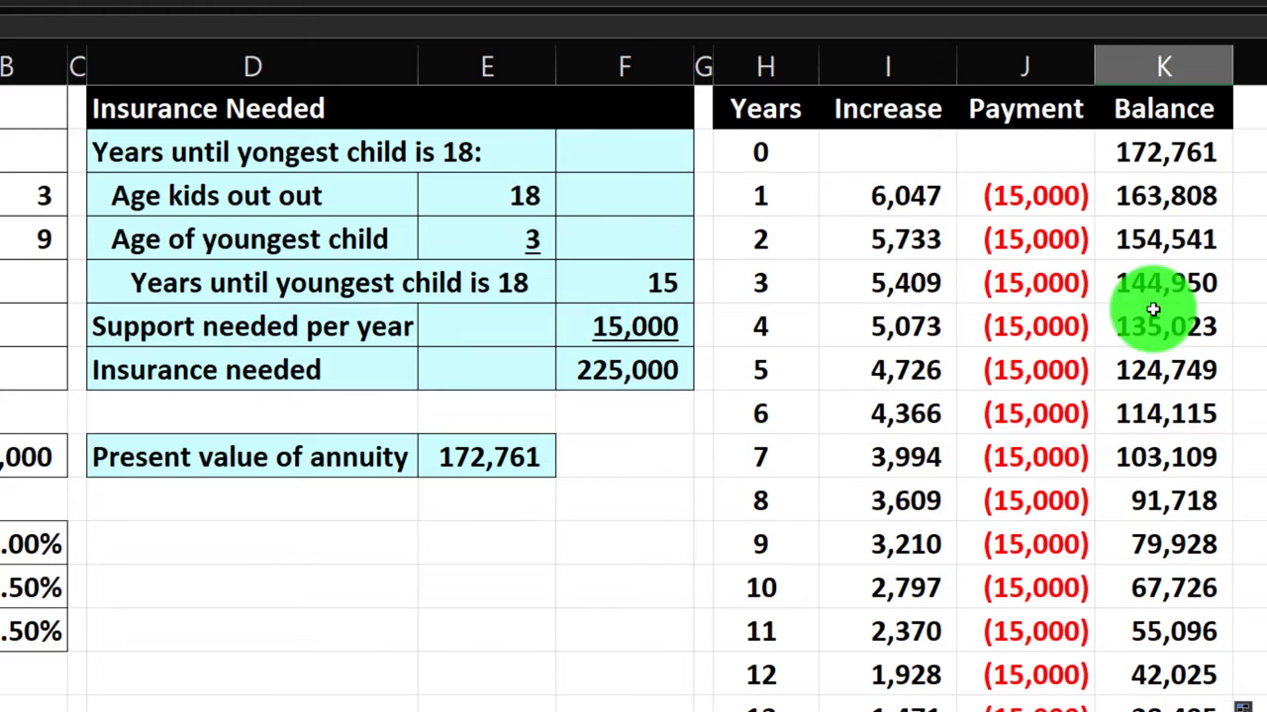
{"action": "left_click", "coordinate": [1155, 158]}
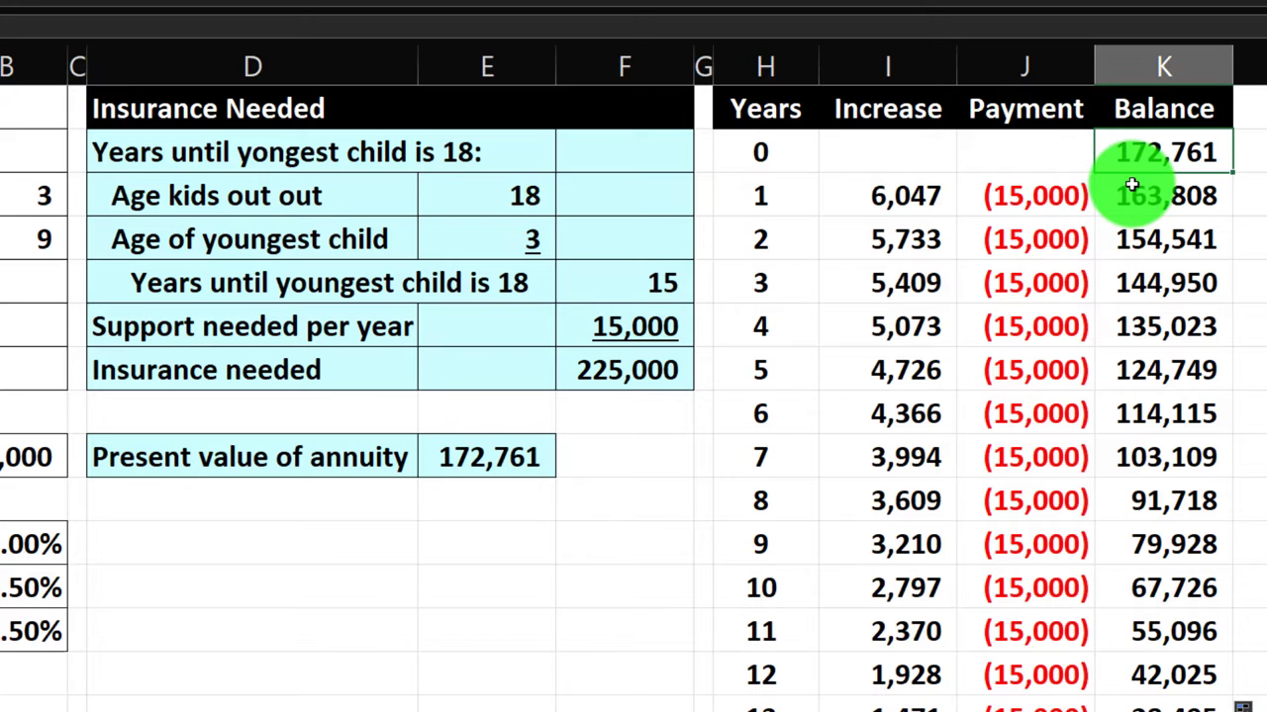
{"action": "left_click", "coordinate": [636, 373]}
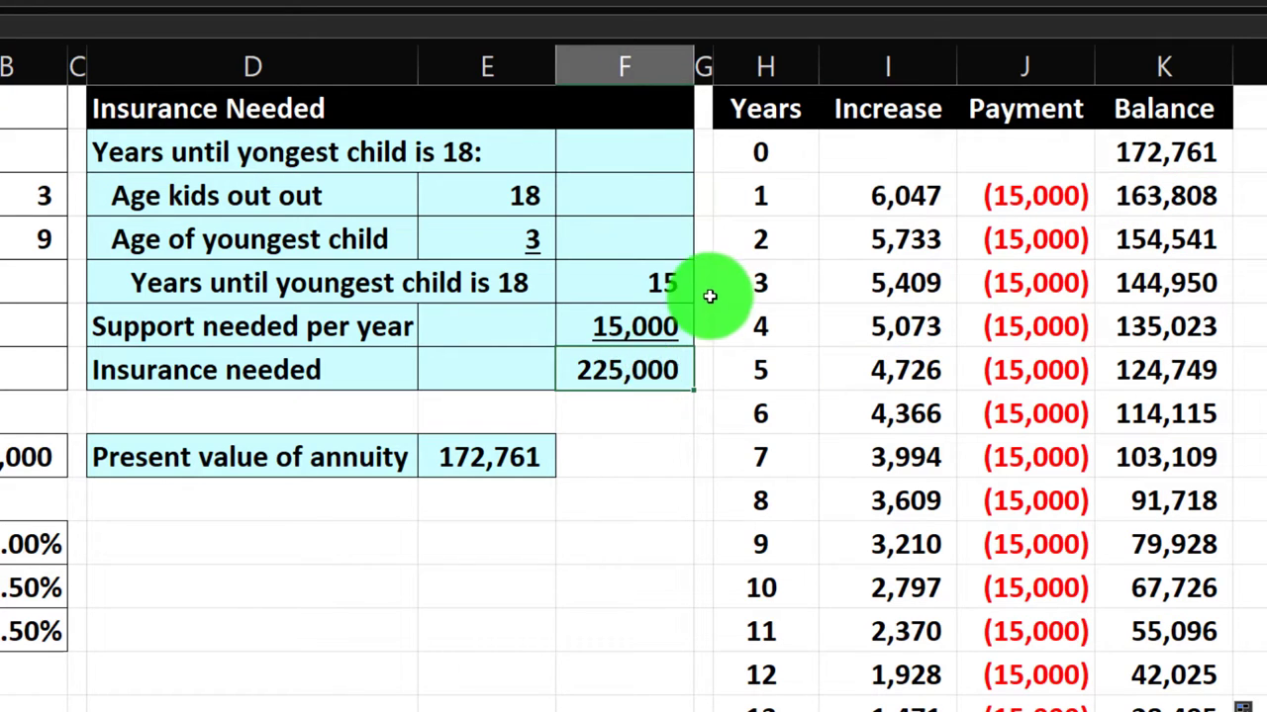
Format the table body H2:K17 with borders and the light blue fill used in the Insurance Needed table.
{"action": "left_click_drag", "start_coordinate": [779, 154], "coordinate": [1117, 639]}
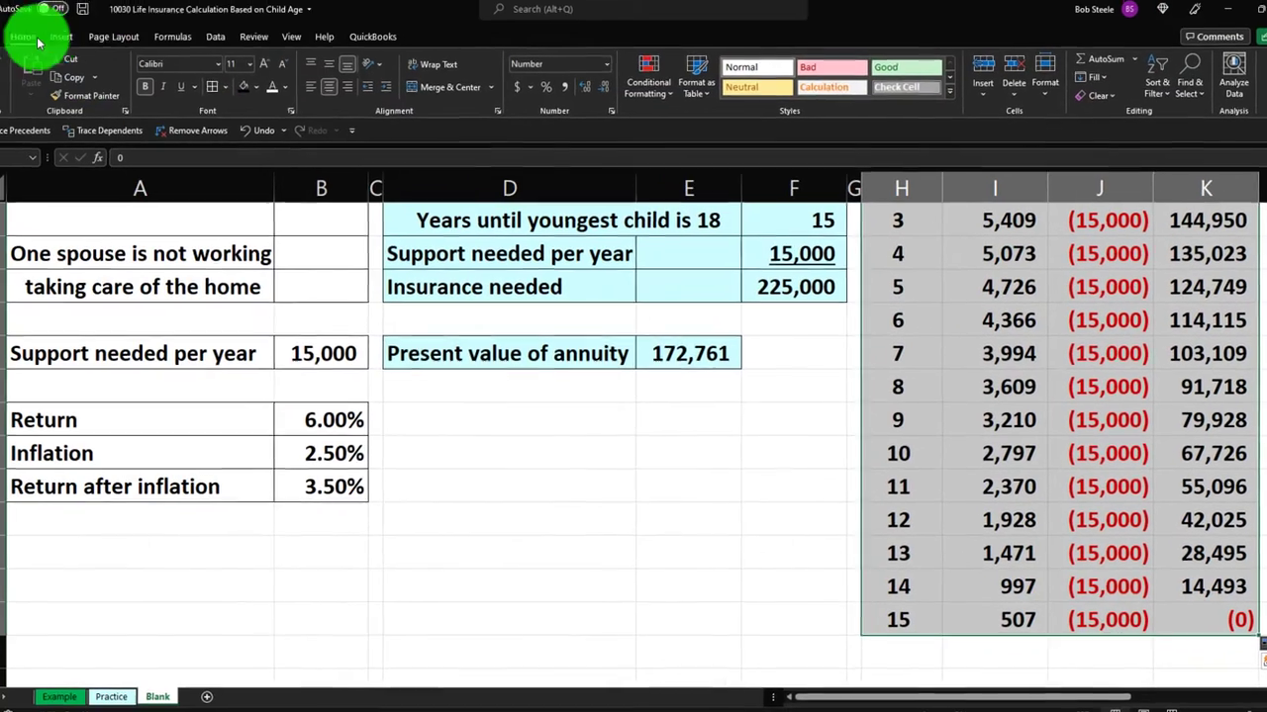
{"action": "left_click", "coordinate": [267, 91]}
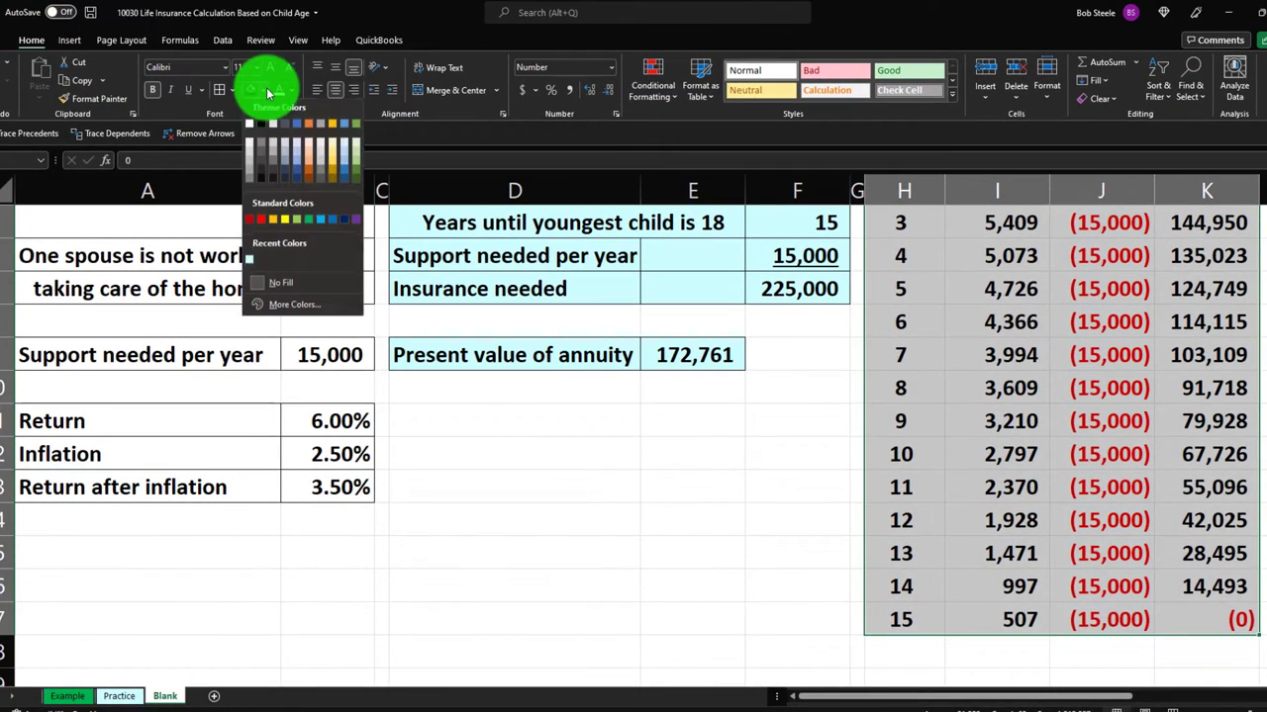
{"action": "left_click", "coordinate": [251, 255]}
{"action": "scroll", "coordinate": [252, 255], "scroll_direction": "up", "scroll_amount": 2}
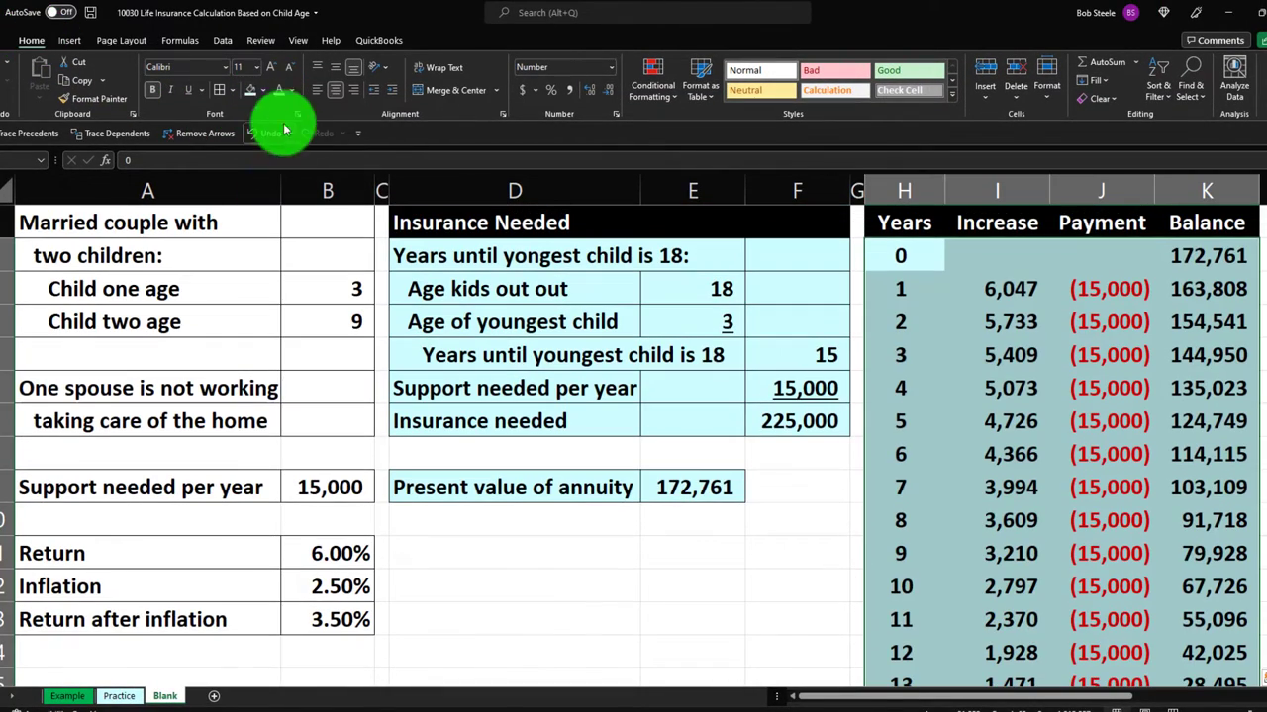
{"action": "left_click", "coordinate": [730, 317]}
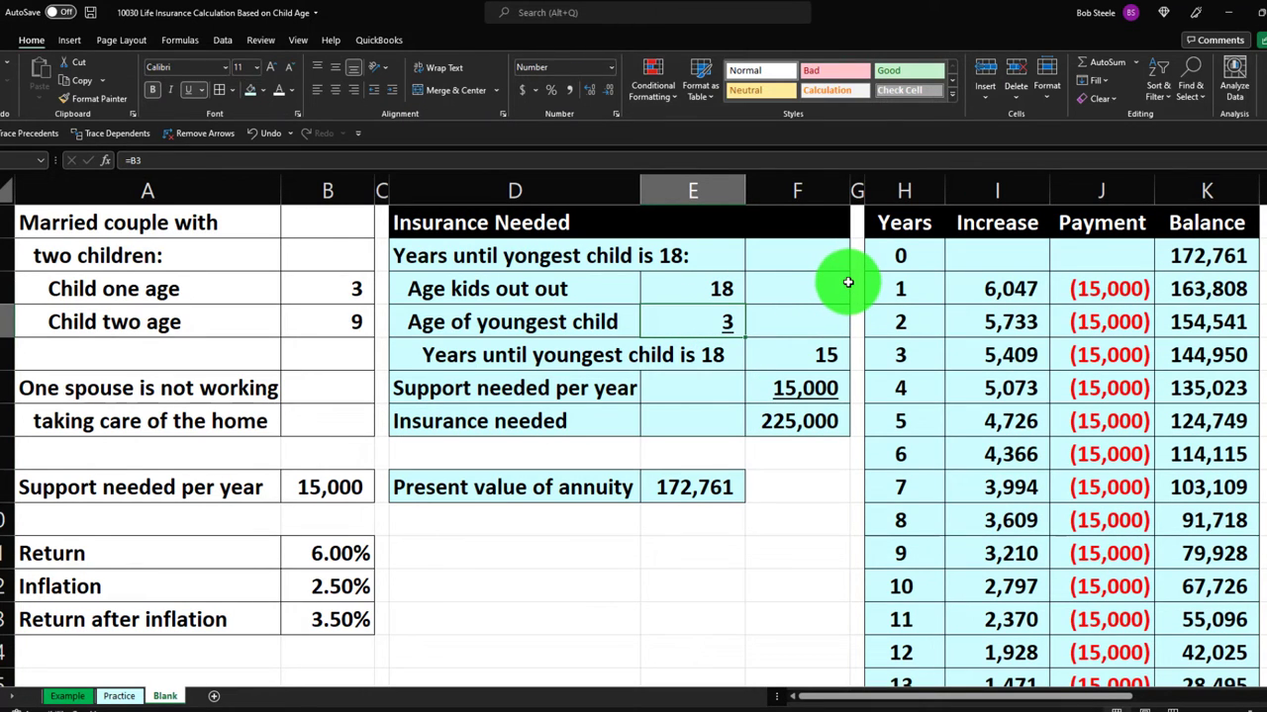
Hide columns C through F.
{"action": "left_click", "coordinate": [383, 185]}
{"action": "left_click_drag", "start_coordinate": [383, 186], "coordinate": [758, 199]}
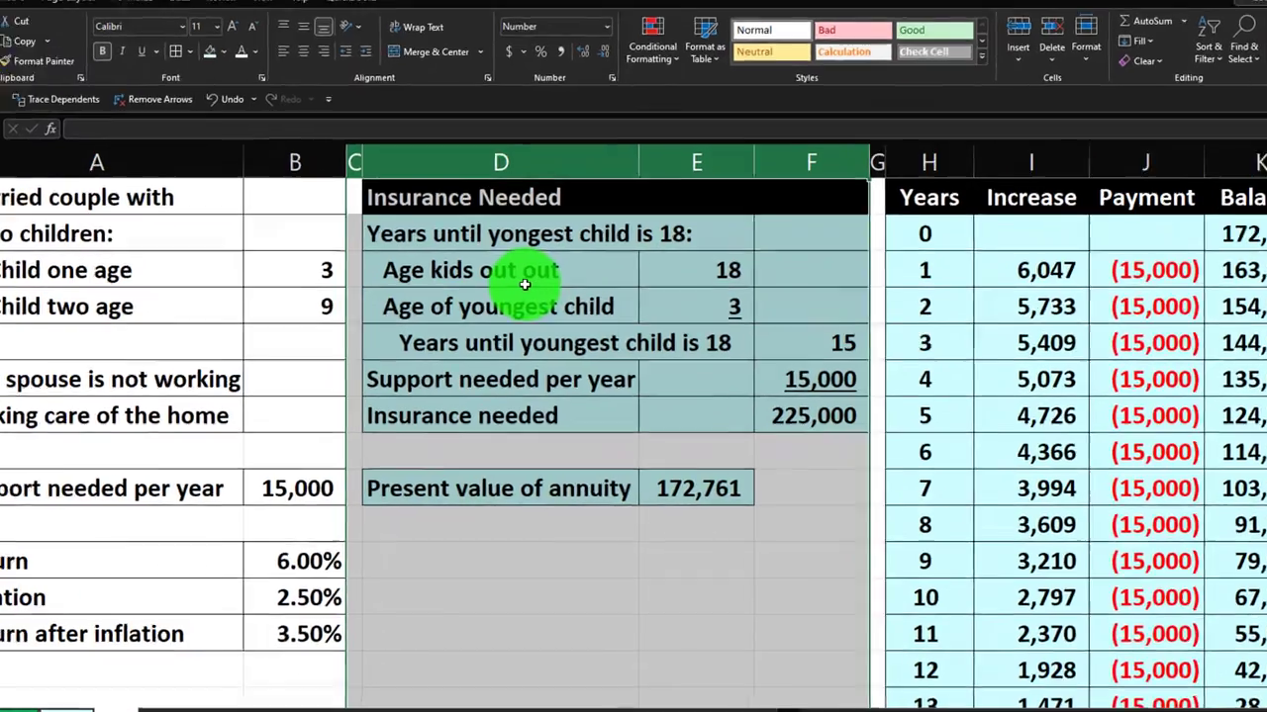
{"action": "right_click", "coordinate": [538, 301]}
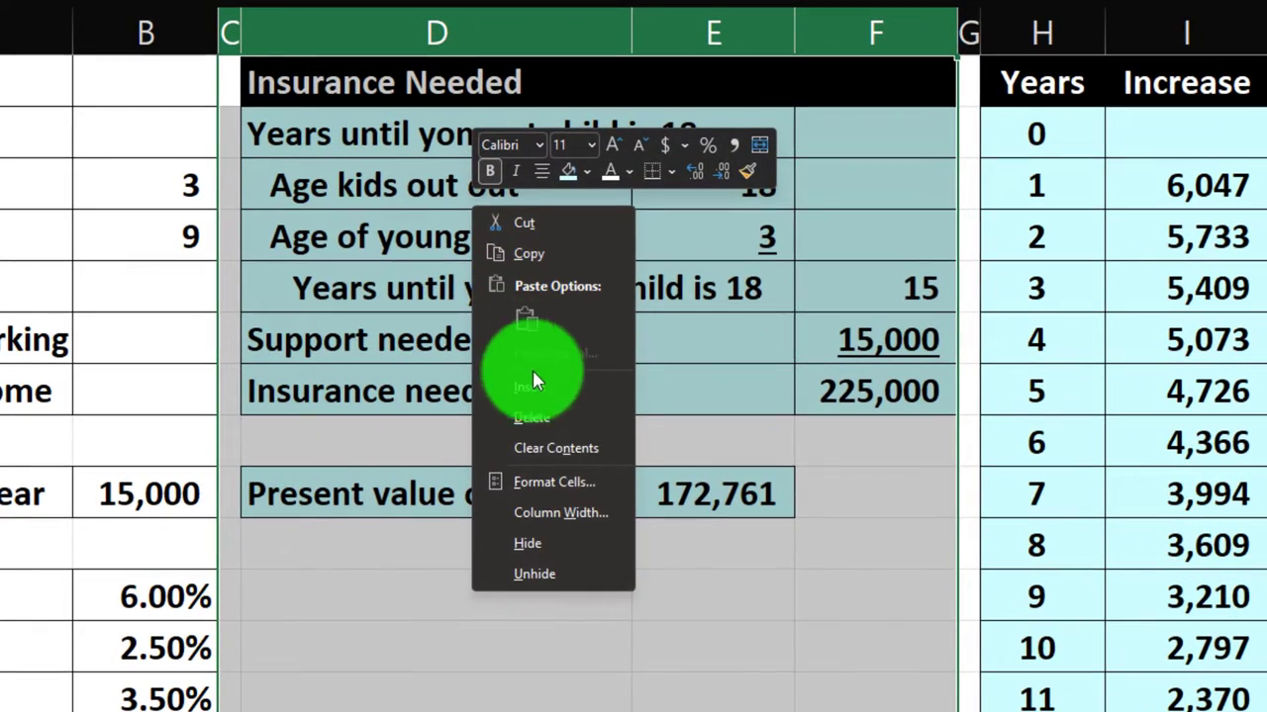
{"action": "left_click", "coordinate": [537, 543]}
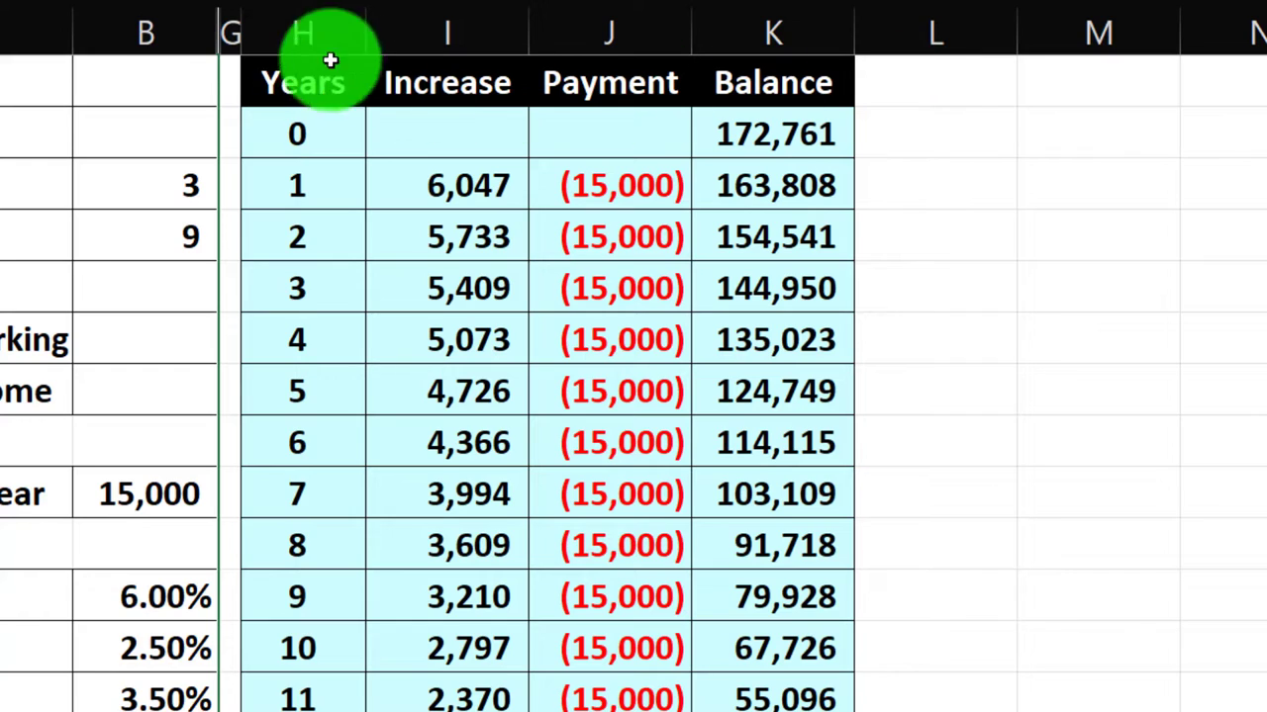
Copy the formatting of narrow column G onto column L to make it a spacer column.
{"action": "left_click", "coordinate": [232, 32]}
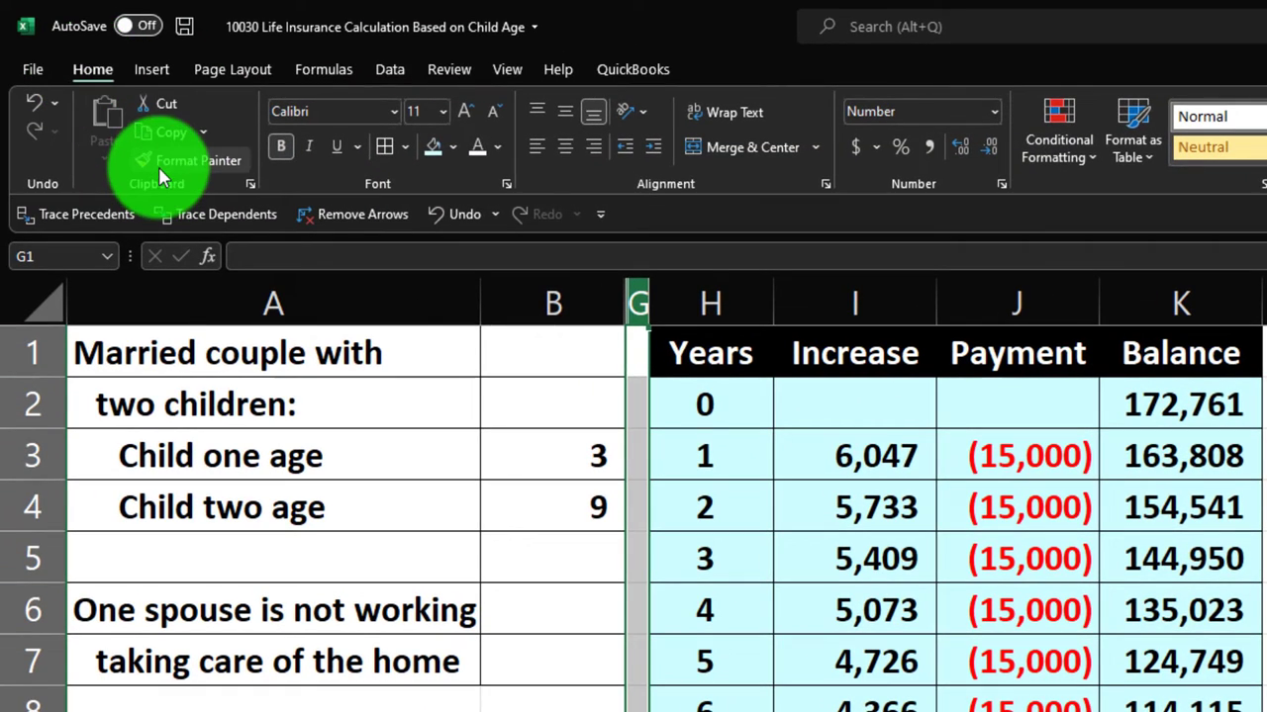
{"action": "left_click", "coordinate": [159, 166]}
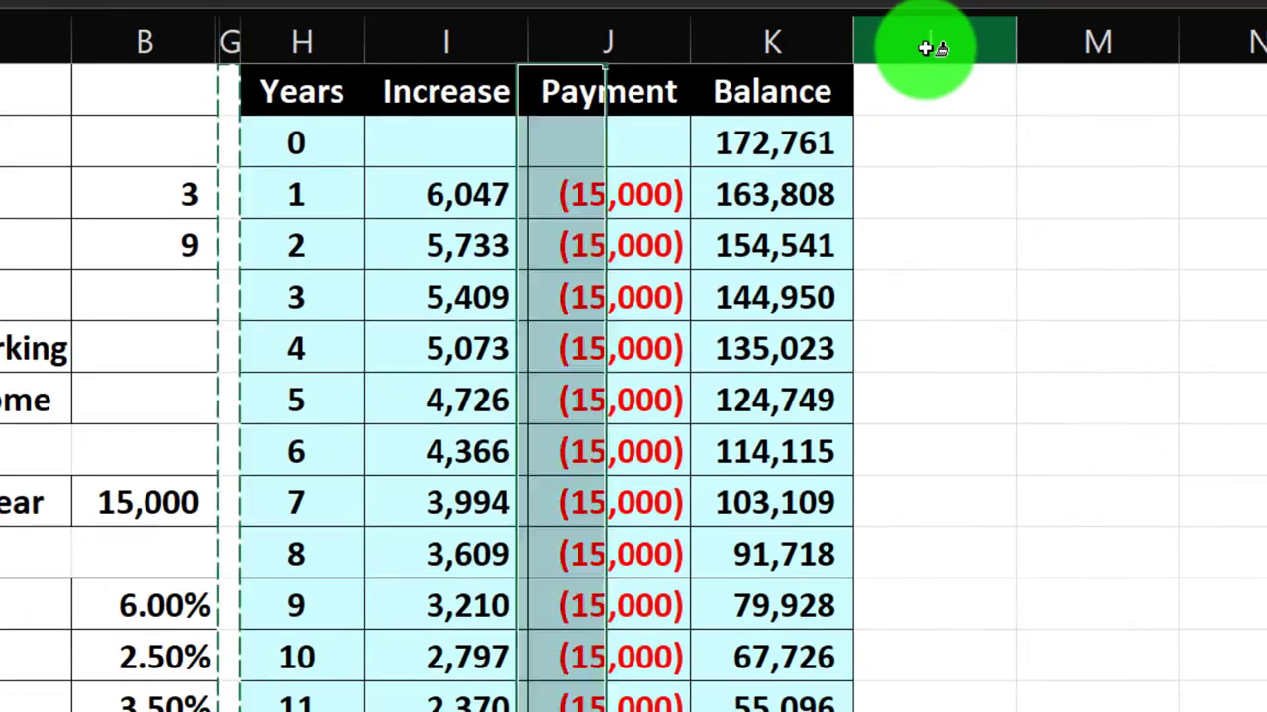
{"action": "left_click", "coordinate": [930, 47]}
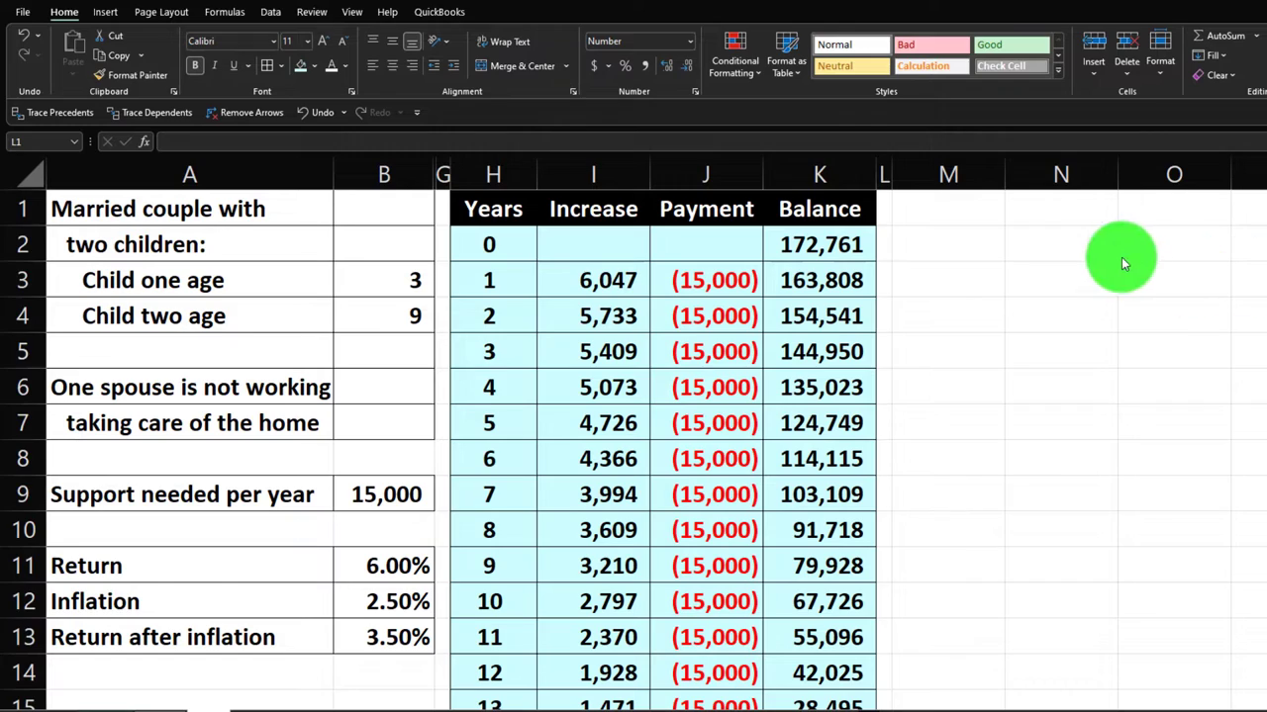
Enter the headers Years, Increase, Payment and Balance in M1:P1 for the second table.
{"action": "left_click", "coordinate": [957, 219]}
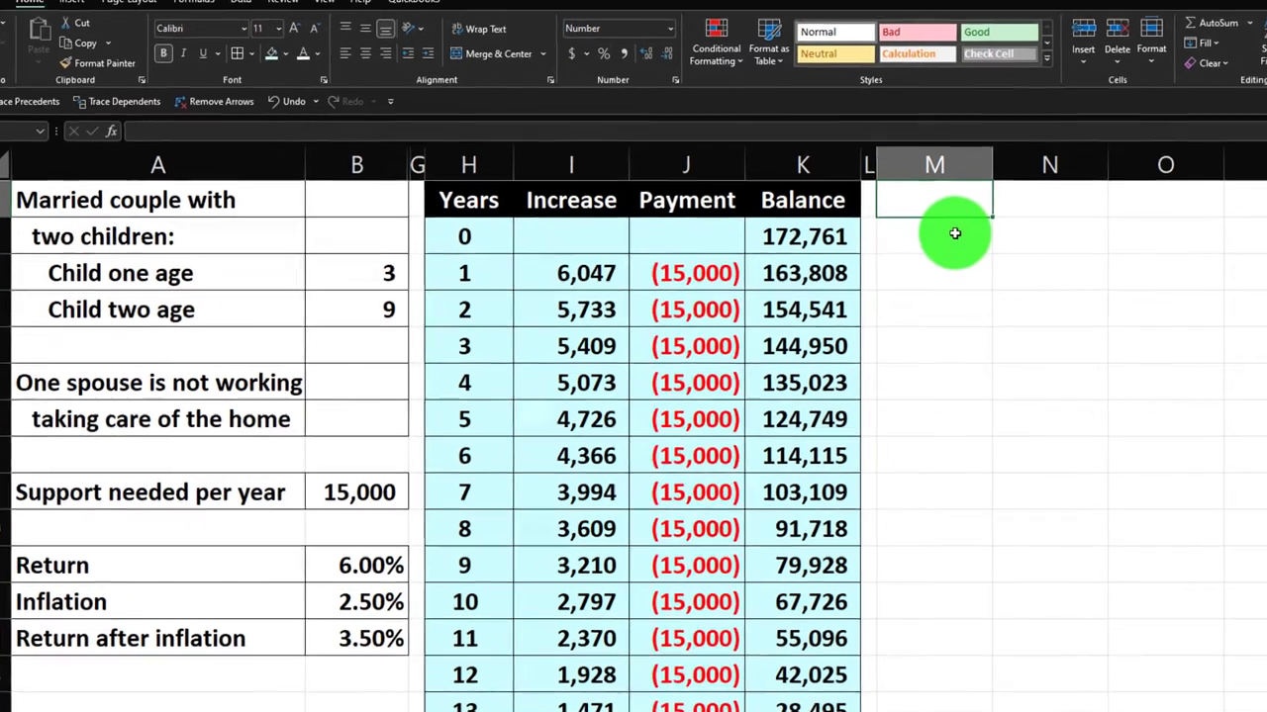
{"action": "type", "text": "Years"}
{"action": "key", "text": "Tab"}
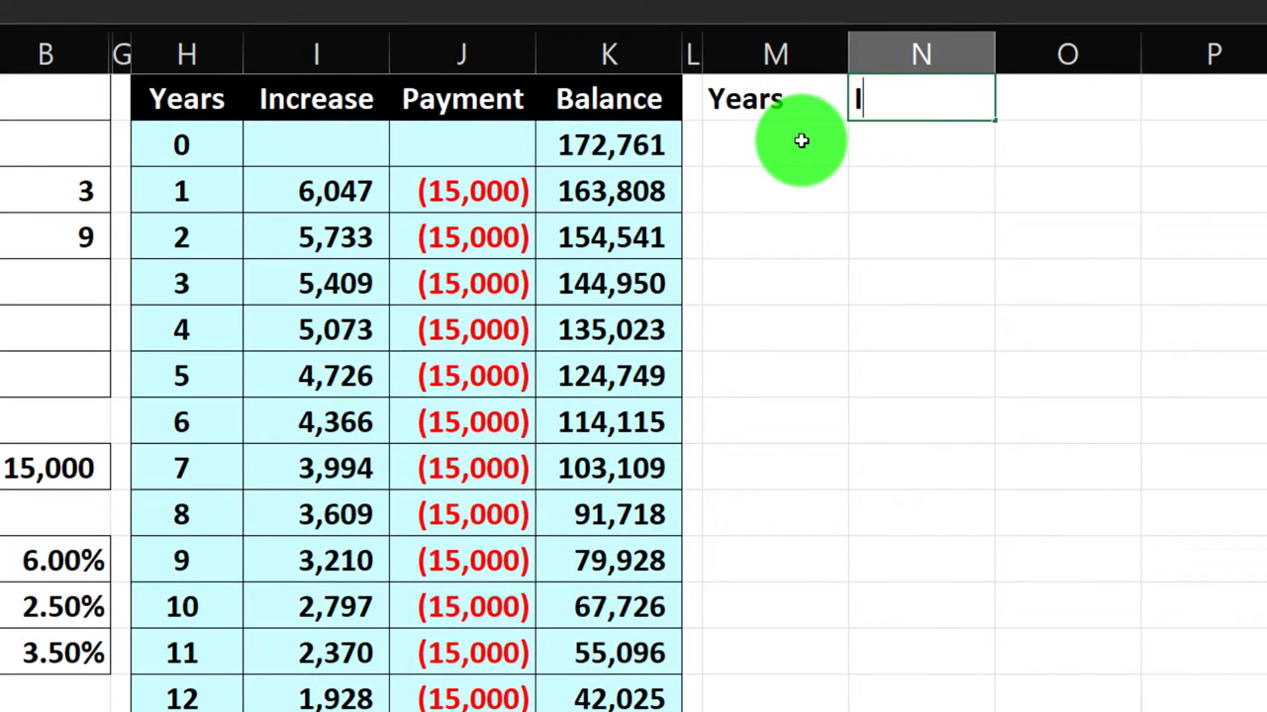
{"action": "type", "text": "Increas"}
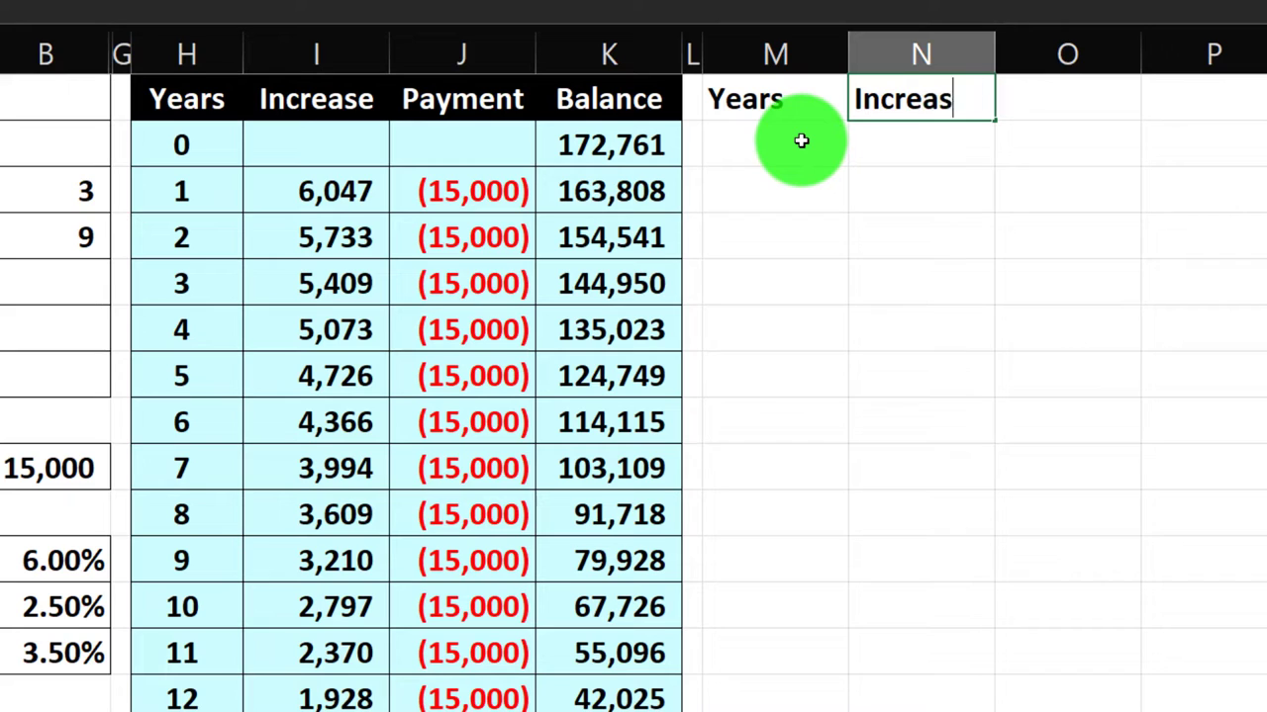
{"action": "type", "text": "e"}
{"action": "key", "text": "Tab"}
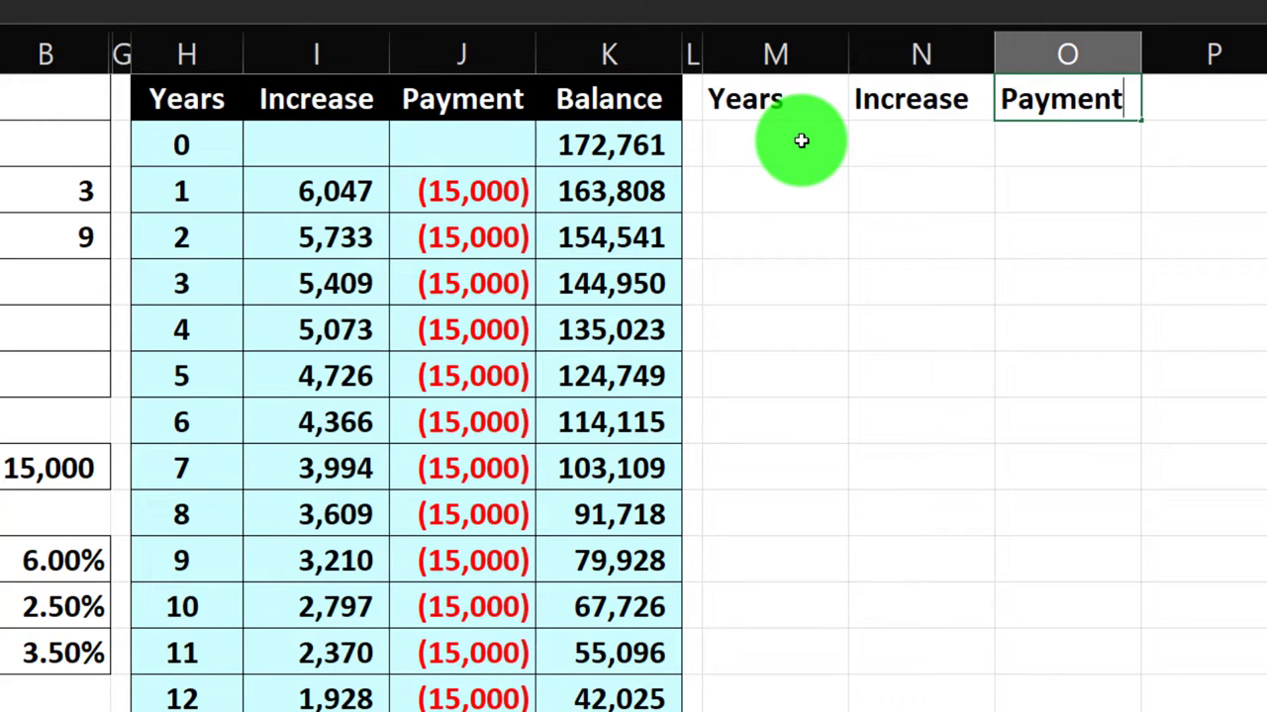
{"action": "type", "text": "Payment"}
{"action": "key", "text": "Tab"}
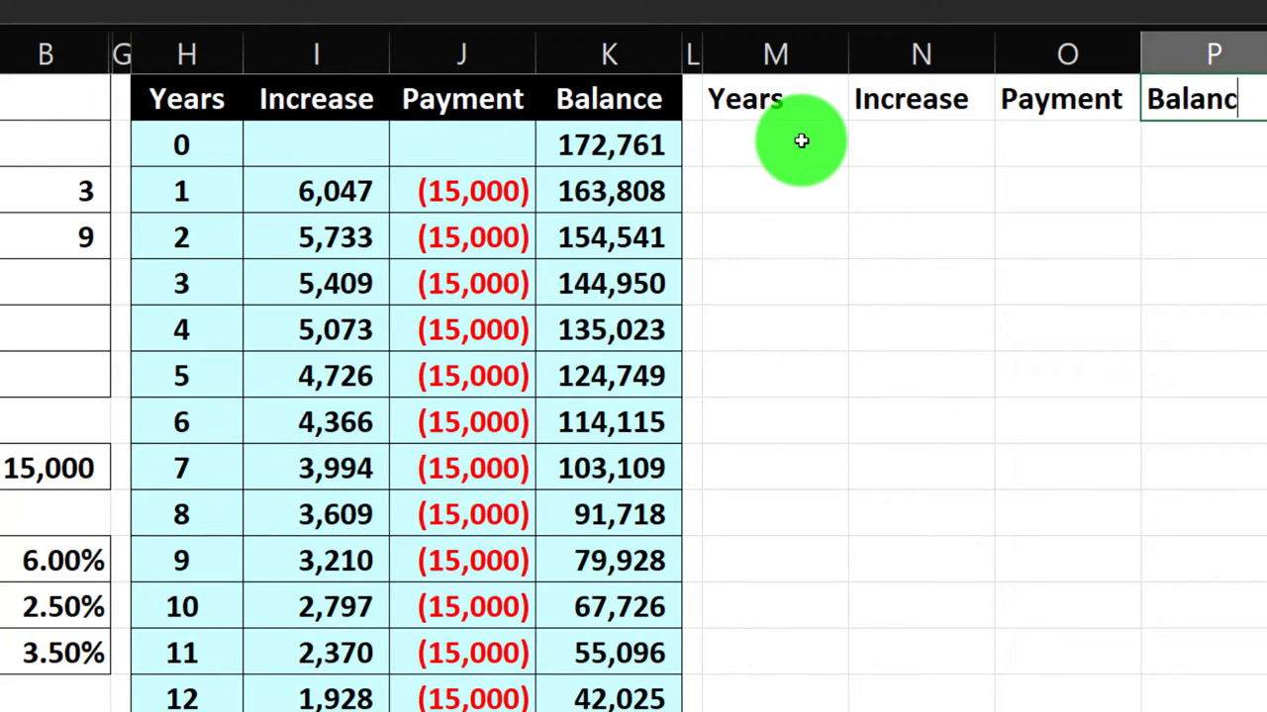
{"action": "key", "text": "Return"}
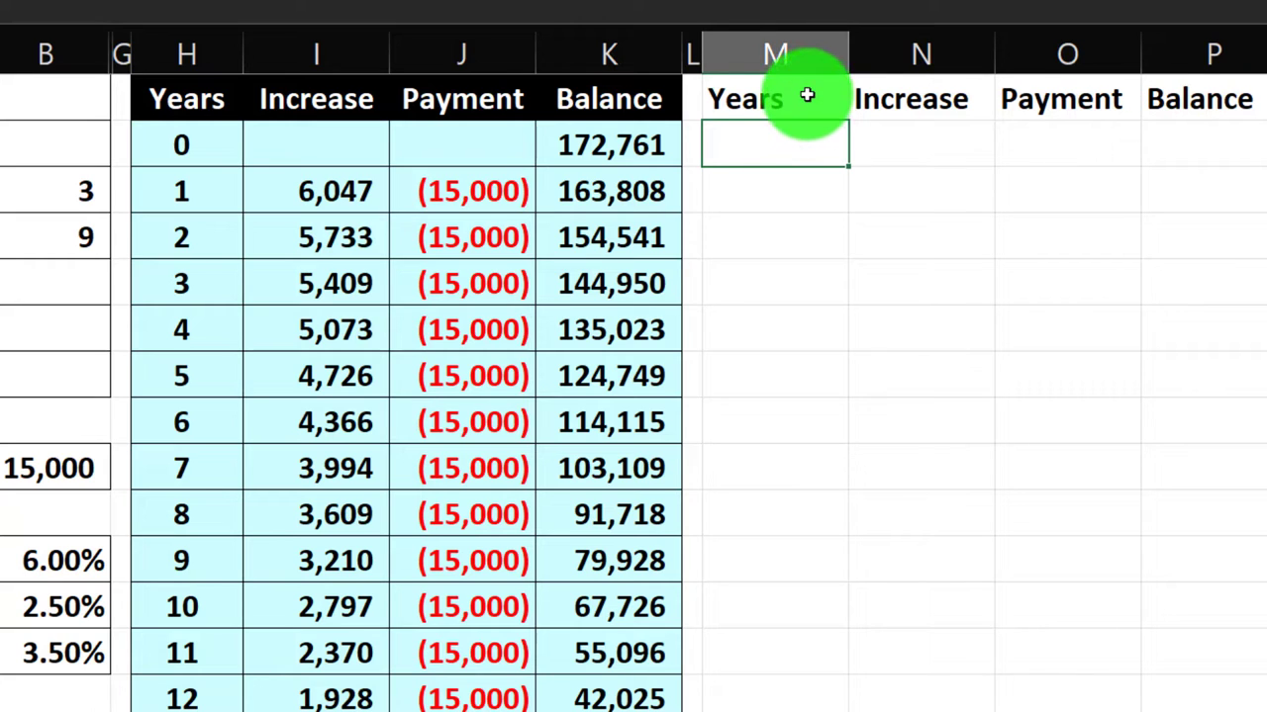
Format the headers in M1:P1 as centred white text on black fill, and narrow column M to about the width of column H.
{"action": "left_click_drag", "start_coordinate": [806, 97], "coordinate": [1168, 99]}
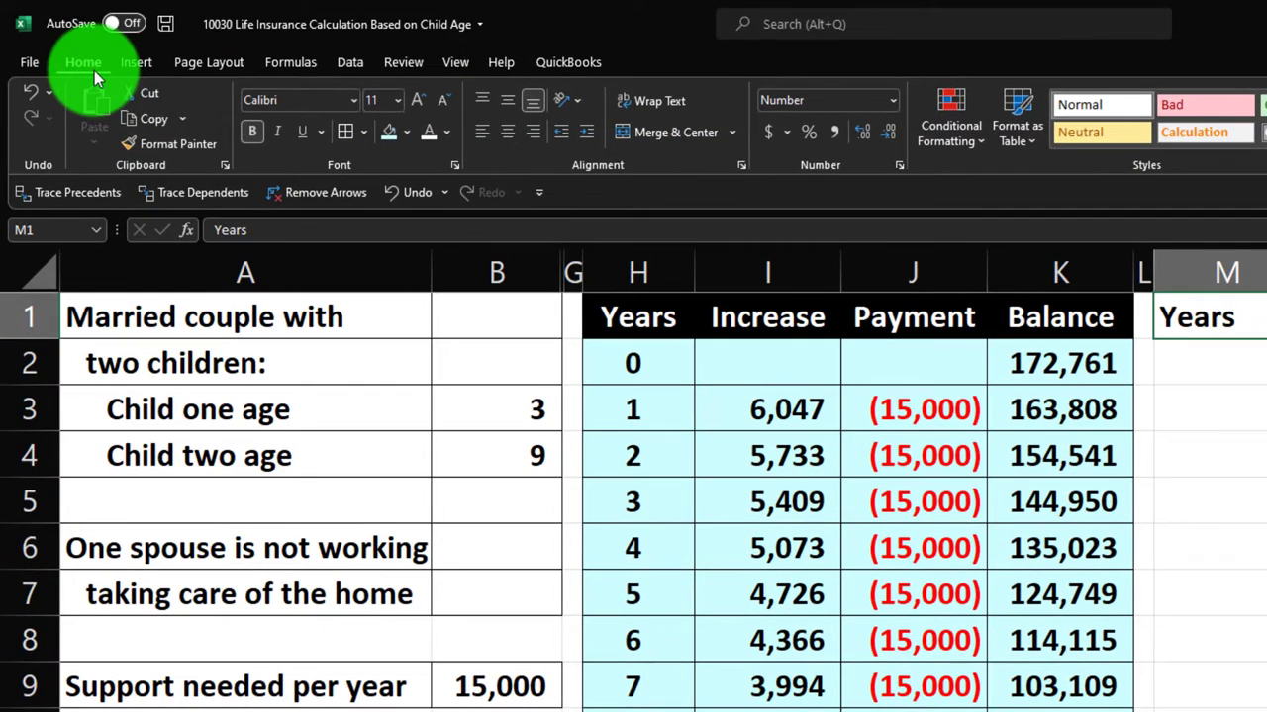
{"action": "left_click", "coordinate": [406, 131]}
{"action": "left_click", "coordinate": [407, 178]}
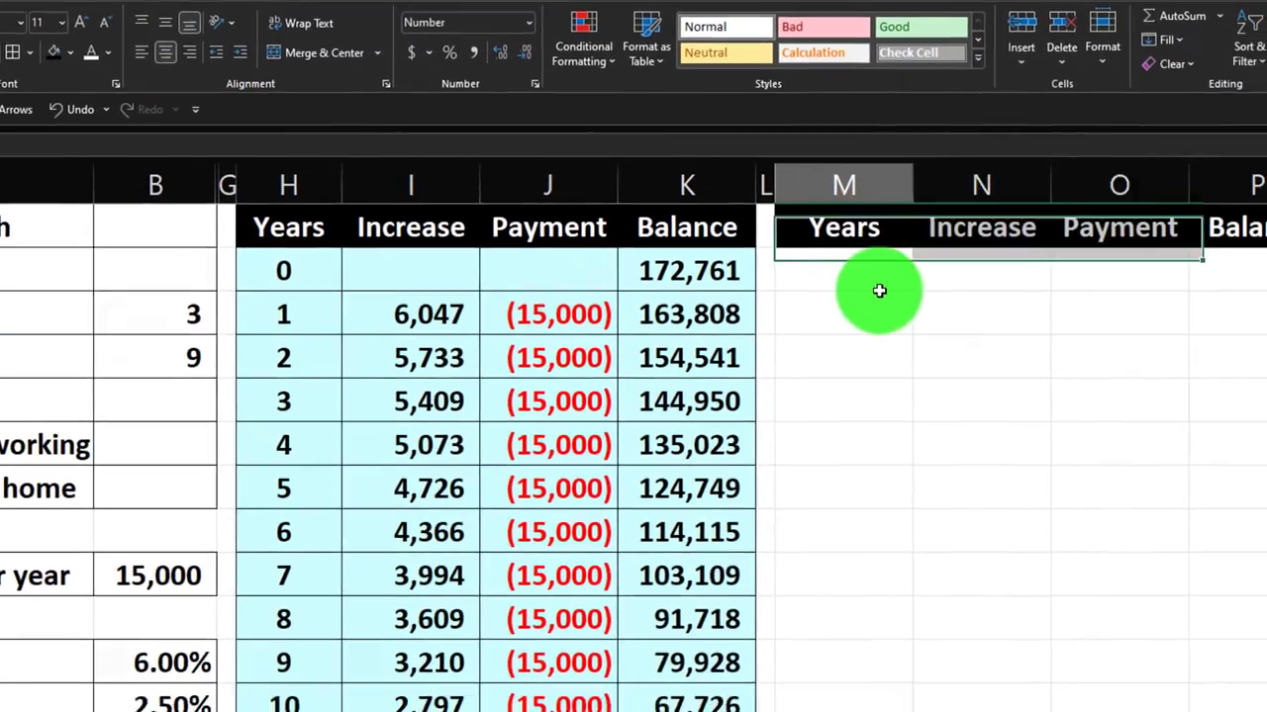
{"action": "left_click", "coordinate": [784, 190]}
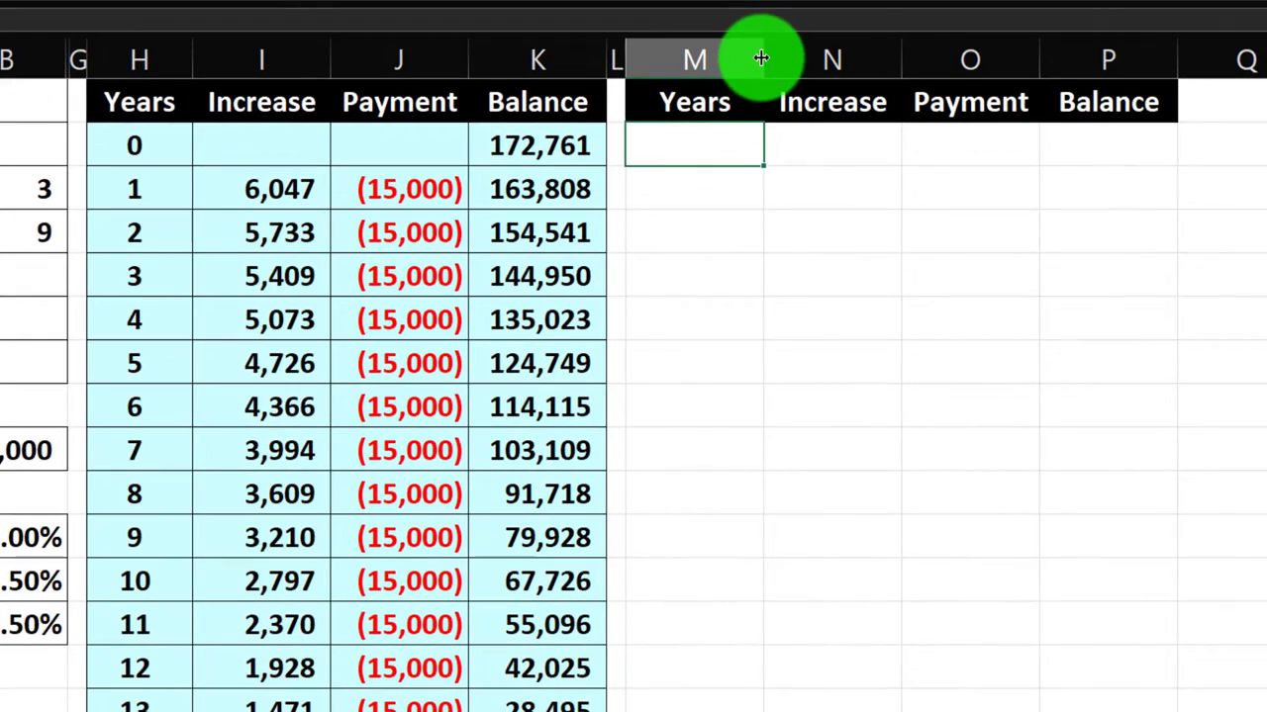
{"action": "left_click_drag", "start_coordinate": [761, 58], "coordinate": [728, 69]}
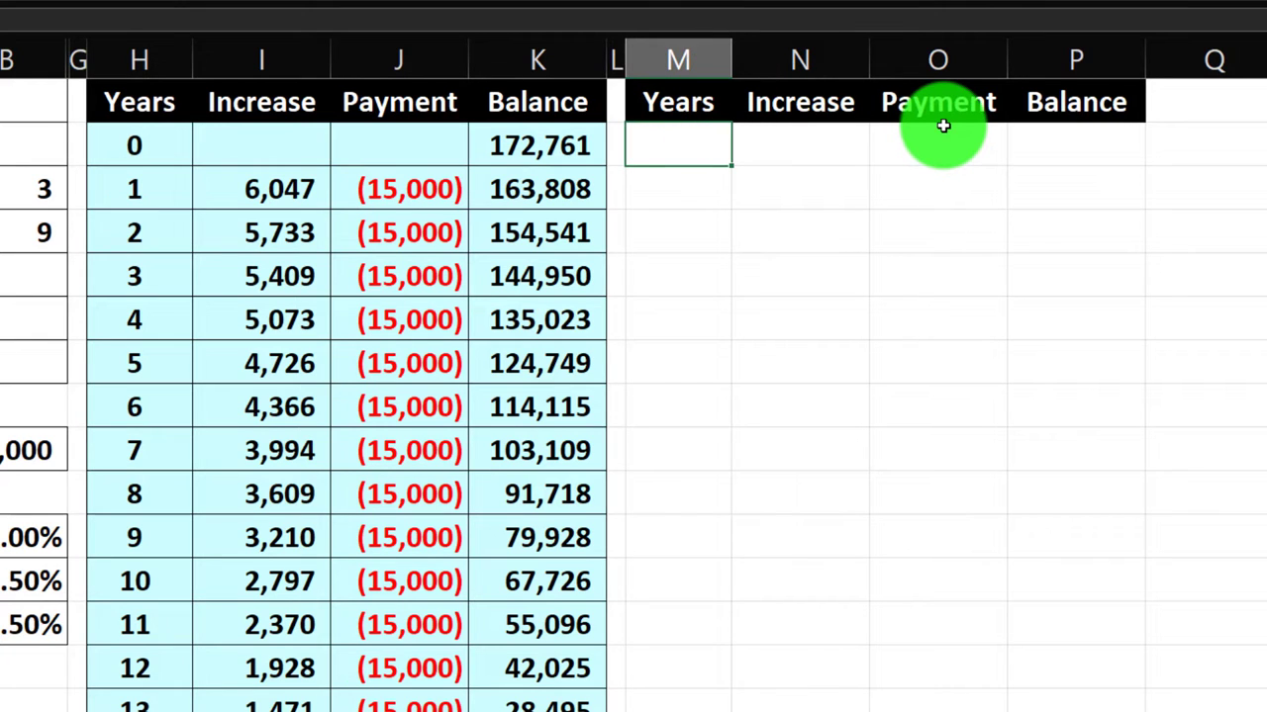
Fill the second table's Years column with centred year numbers counting up from 0 in M2.
{"action": "type", "text": "0"}
{"action": "key", "text": "Return"}
{"action": "type", "text": "1"}
{"action": "key", "text": "Return"}
{"action": "type", "text": "2"}
{"action": "key", "text": "Return"}
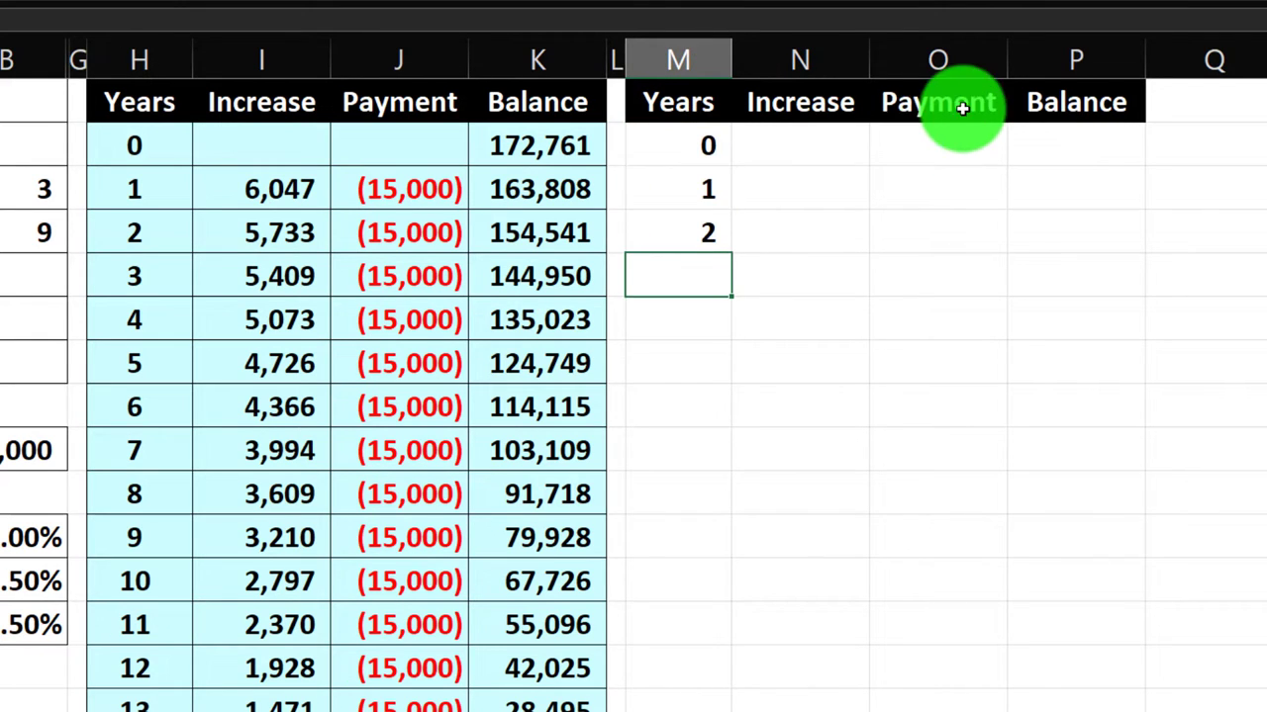
{"action": "left_click_drag", "start_coordinate": [709, 146], "coordinate": [722, 625]}
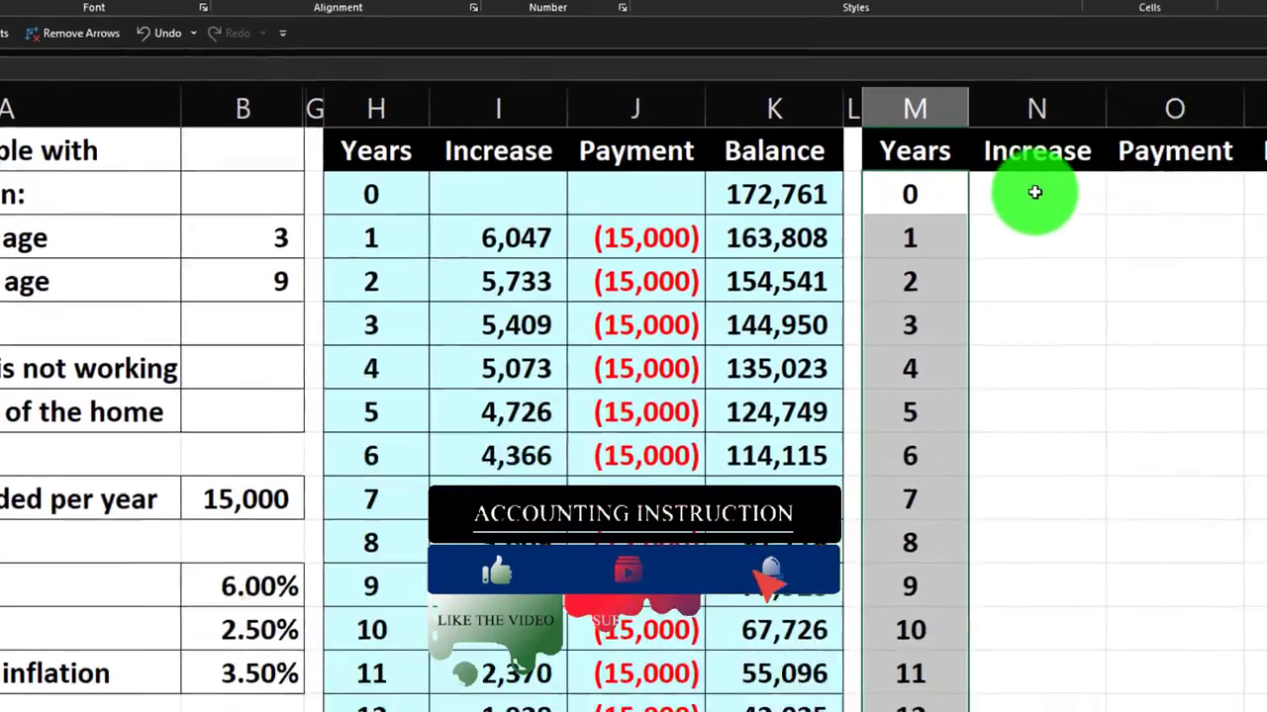
Link the second table's year 0 balance in P2 to the first table's starting balance with =K2.
{"action": "left_click", "coordinate": [900, 99]}
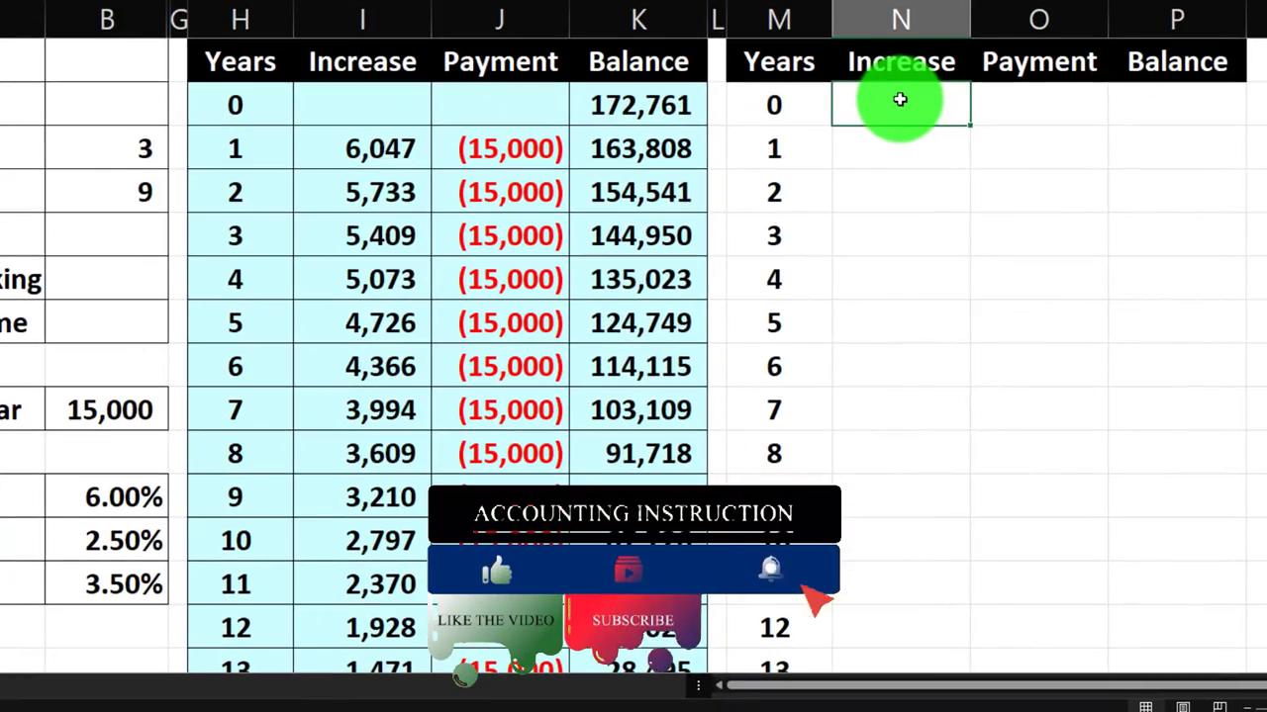
{"action": "key", "text": "Right"}
{"action": "key", "text": "Right"}
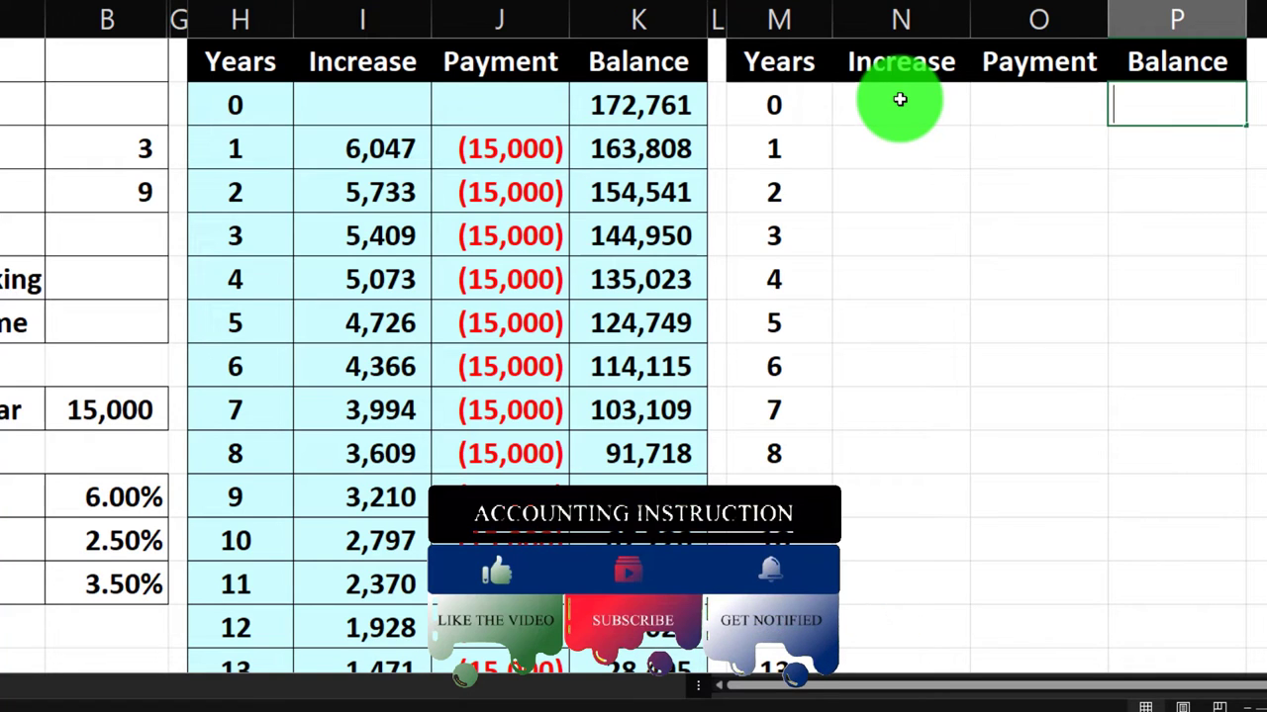
{"action": "type", "text": "="}
{"action": "key", "text": "Left"}
{"action": "key", "text": "Left"}
{"action": "key", "text": "Left"}
{"action": "key", "text": "Left"}
{"action": "key", "text": "Left"}
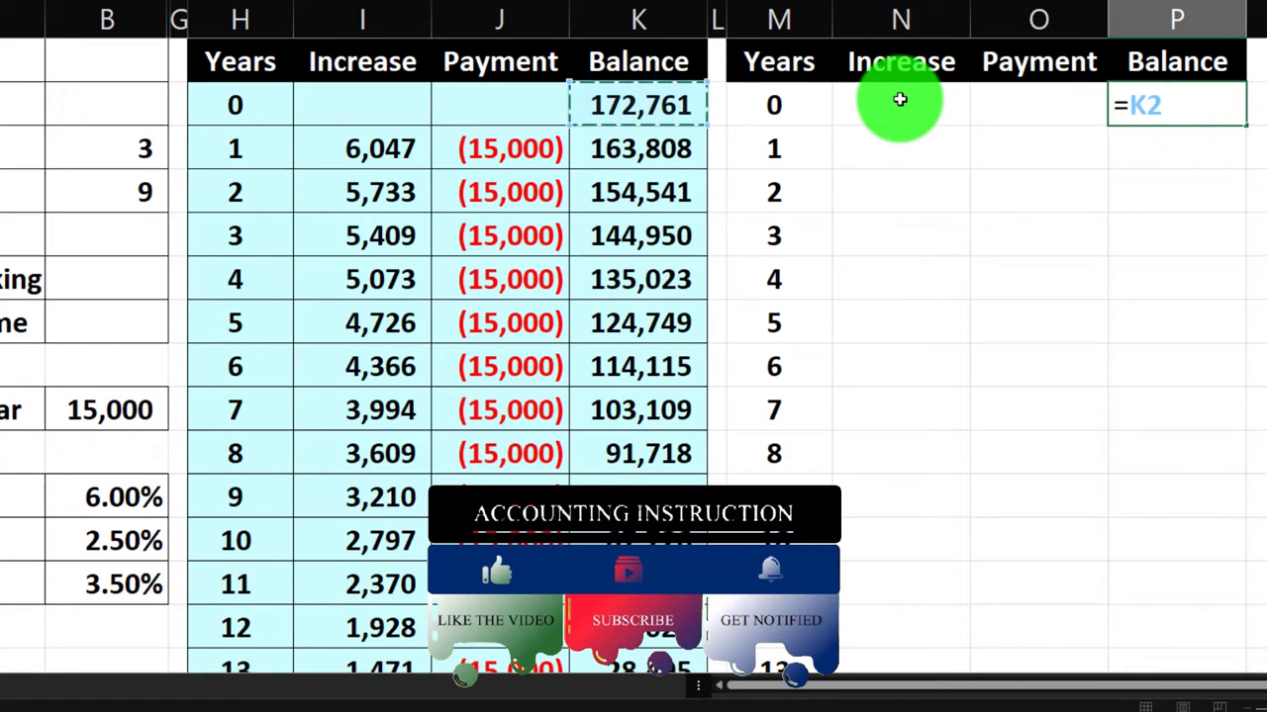
{"action": "key", "text": "Return"}
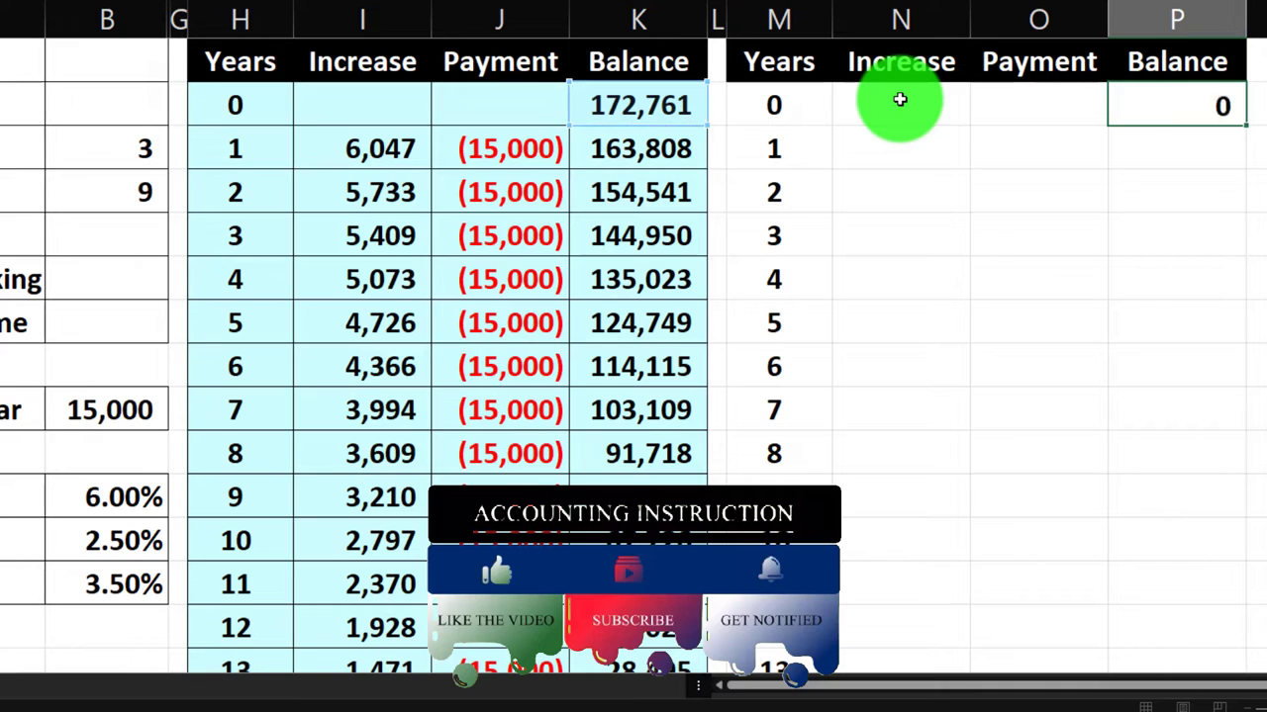
Calculate the year 1 increase in N3 as the prior balance times the absolute return rate, =P2*$B$11.
{"action": "key", "text": "Left"}
{"action": "key", "text": "Left"}
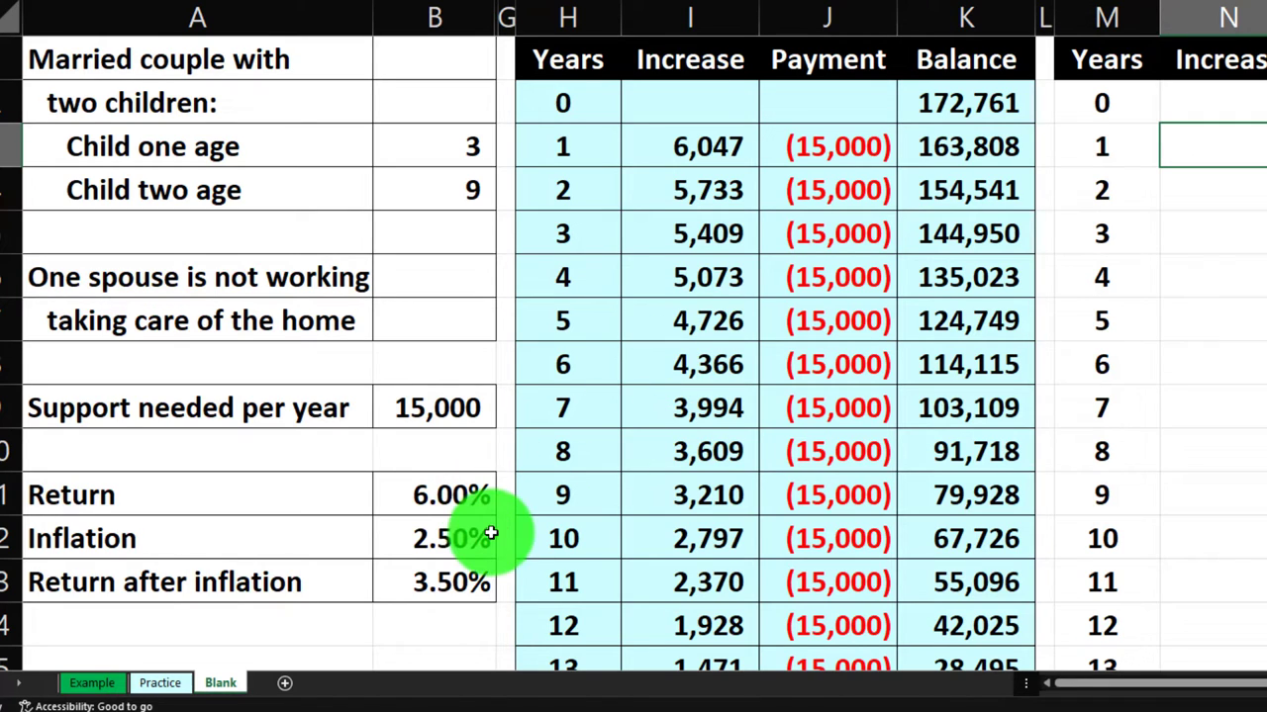
{"action": "left_click", "coordinate": [482, 536]}
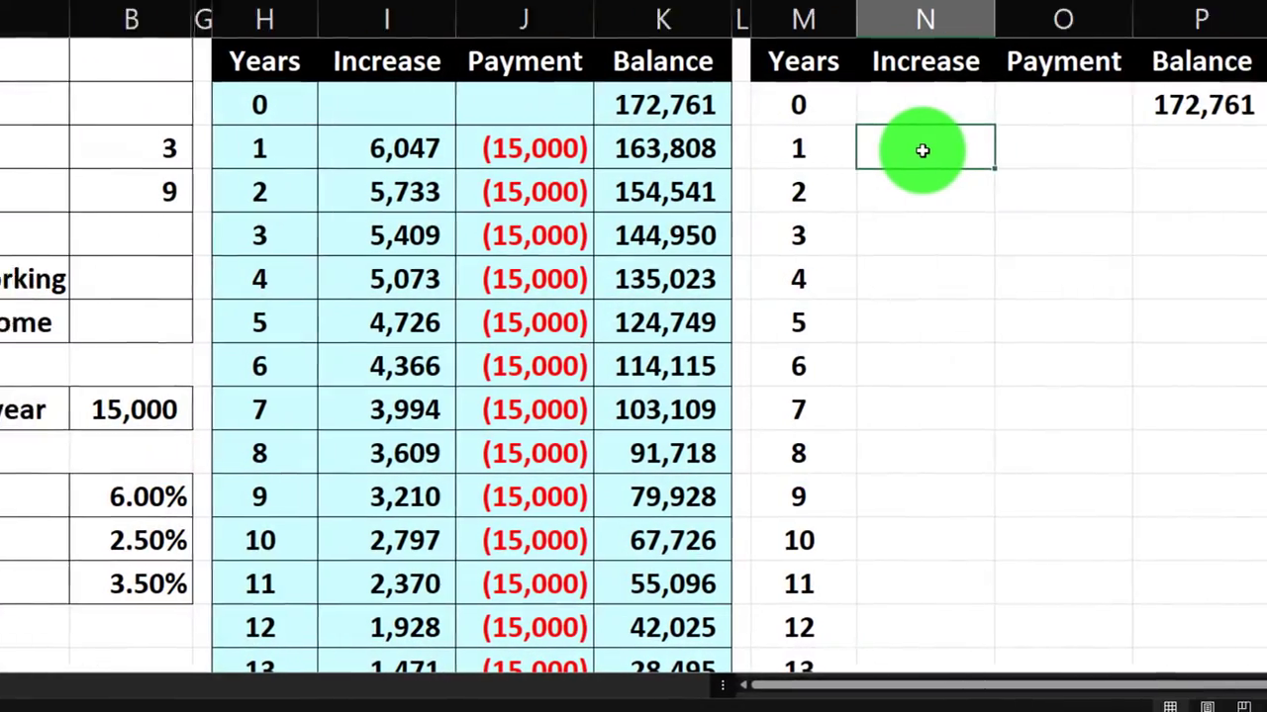
{"action": "type", "text": "="}
{"action": "key", "text": "Right"}
{"action": "key", "text": "Right"}
{"action": "key", "text": "Up"}
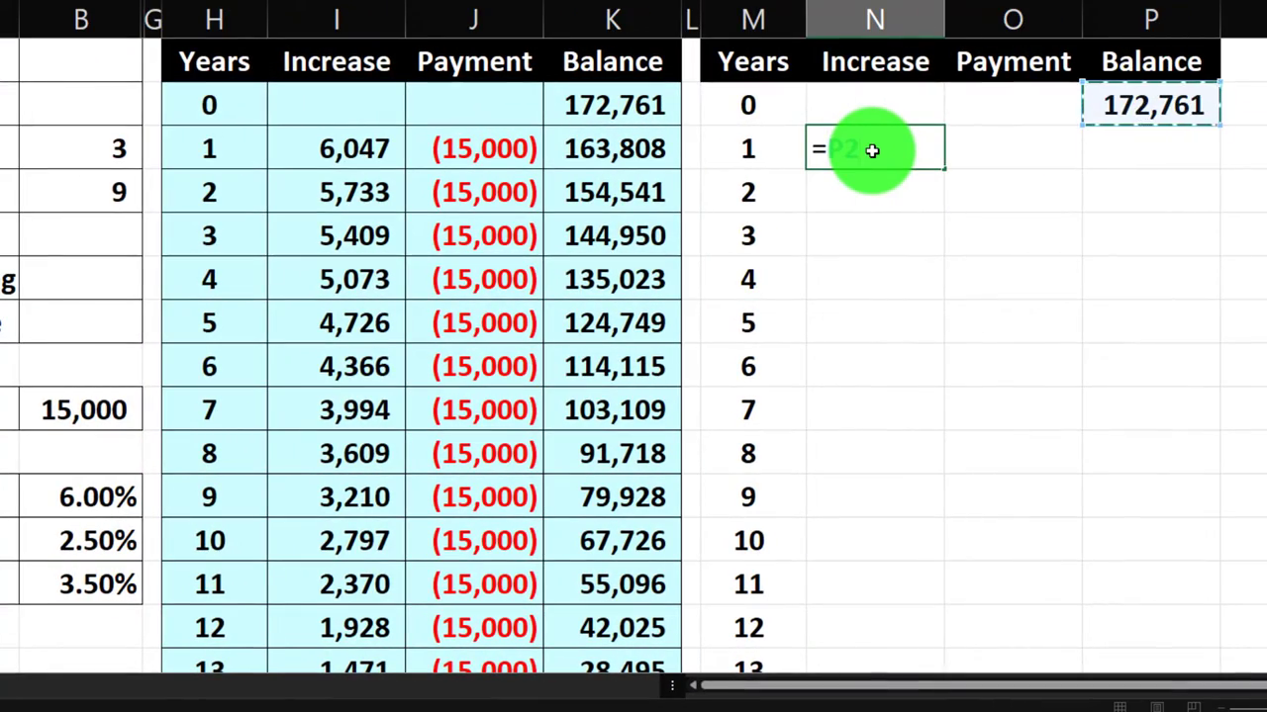
{"action": "type", "text": "*"}
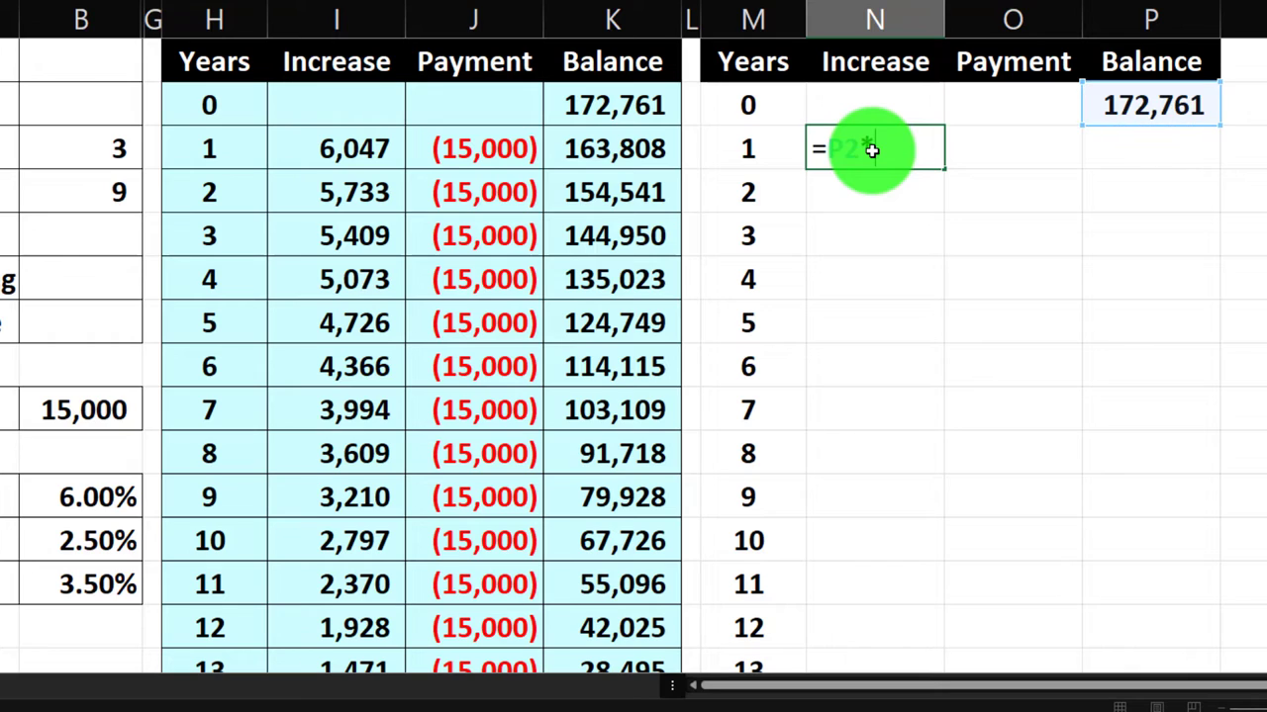
{"action": "key", "text": "Left"}
{"action": "key", "text": "Left"}
{"action": "key", "text": "Left"}
{"action": "key", "text": "Left"}
{"action": "key", "text": "Left"}
{"action": "key", "text": "Down"}
{"action": "key", "text": "Down"}
{"action": "key", "text": "Down"}
{"action": "key", "text": "Down"}
{"action": "key", "text": "Down"}
{"action": "key", "text": "Down"}
{"action": "key", "text": "Down"}
{"action": "key", "text": "Down"}
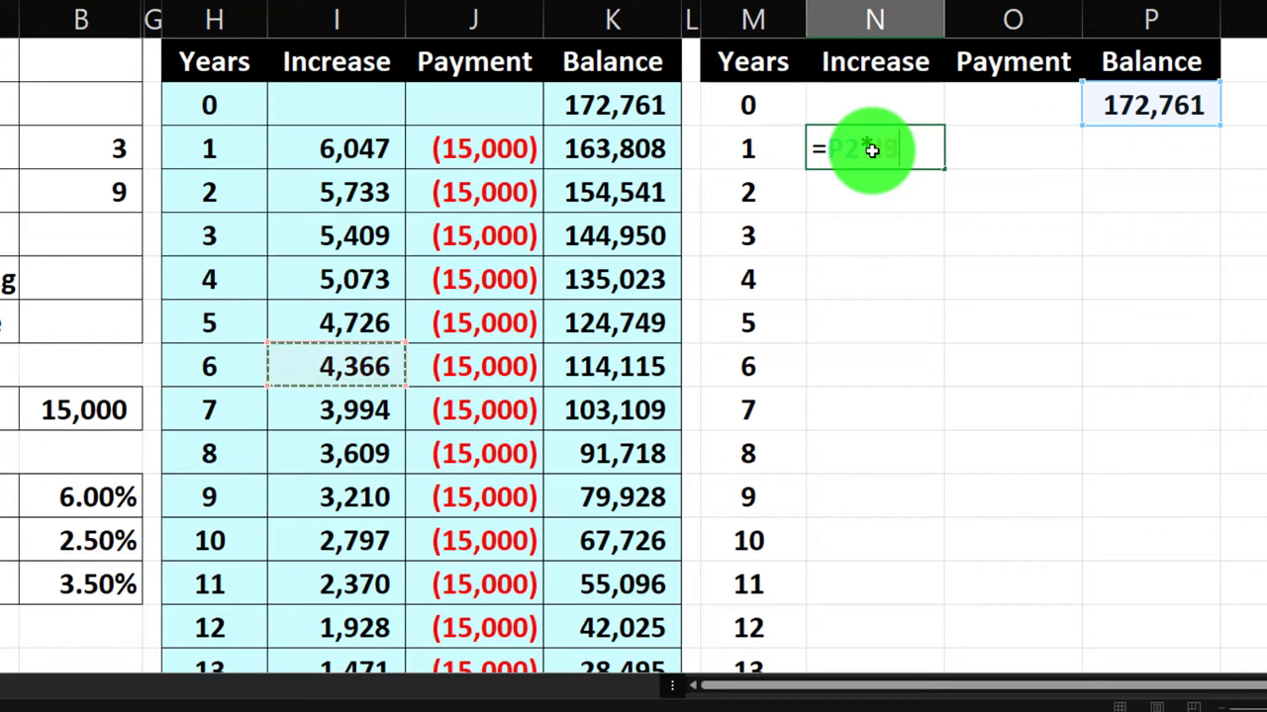
{"action": "key", "text": "Left"}
{"action": "key", "text": "Left"}
{"action": "key", "text": "Left"}
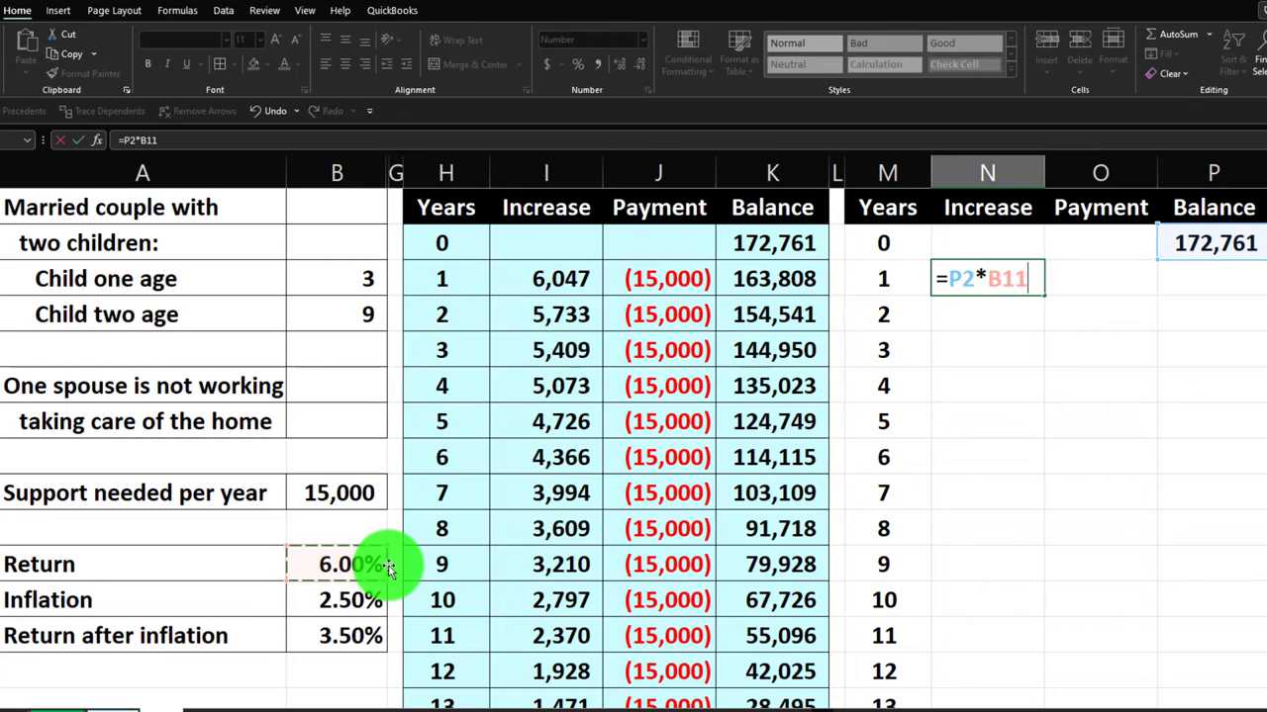
{"action": "key", "text": "F4"}
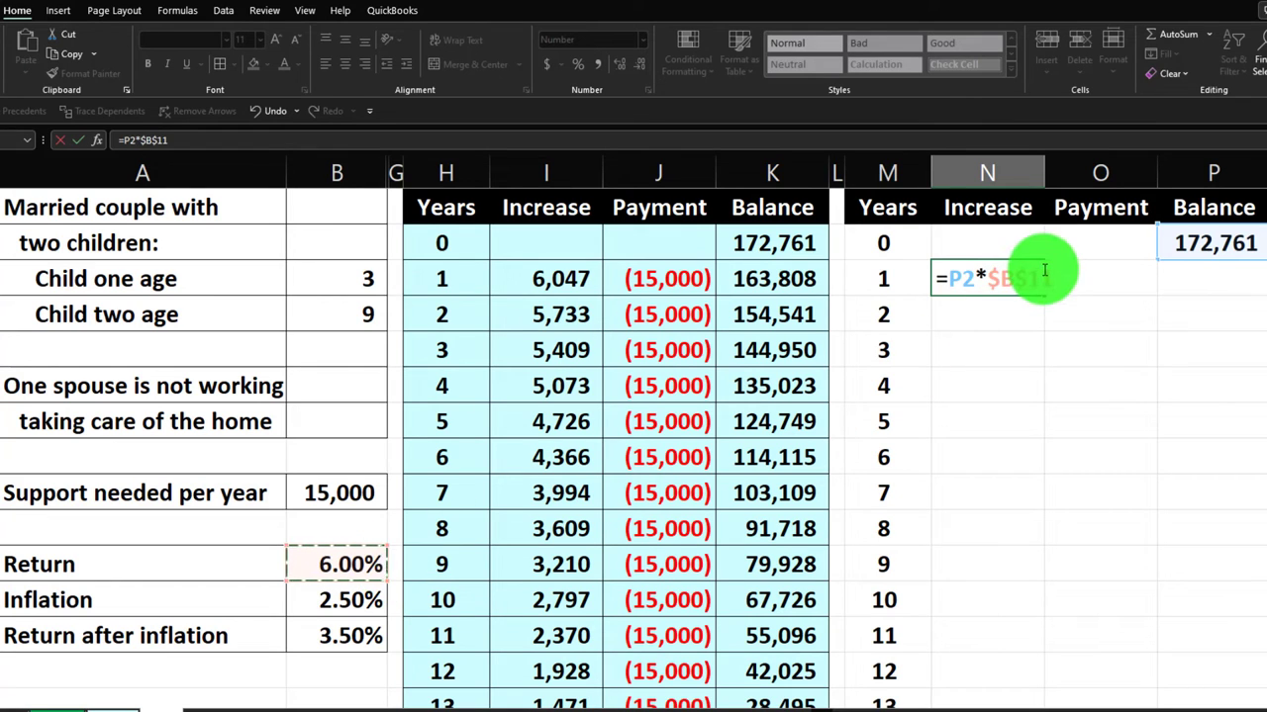
{"action": "key", "text": "Return"}
{"action": "key", "text": "Right"}
{"action": "key", "text": "Up"}
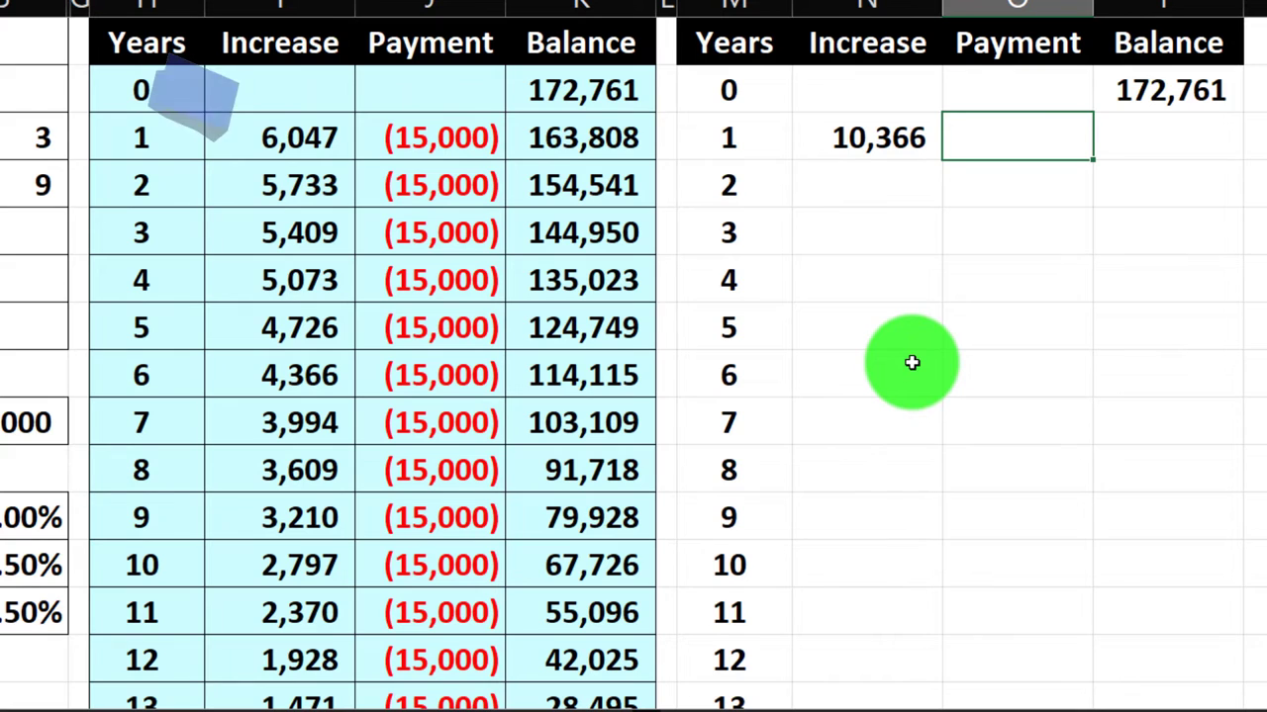
{"action": "type", "text": "="}
{"action": "key", "text": "Right"}
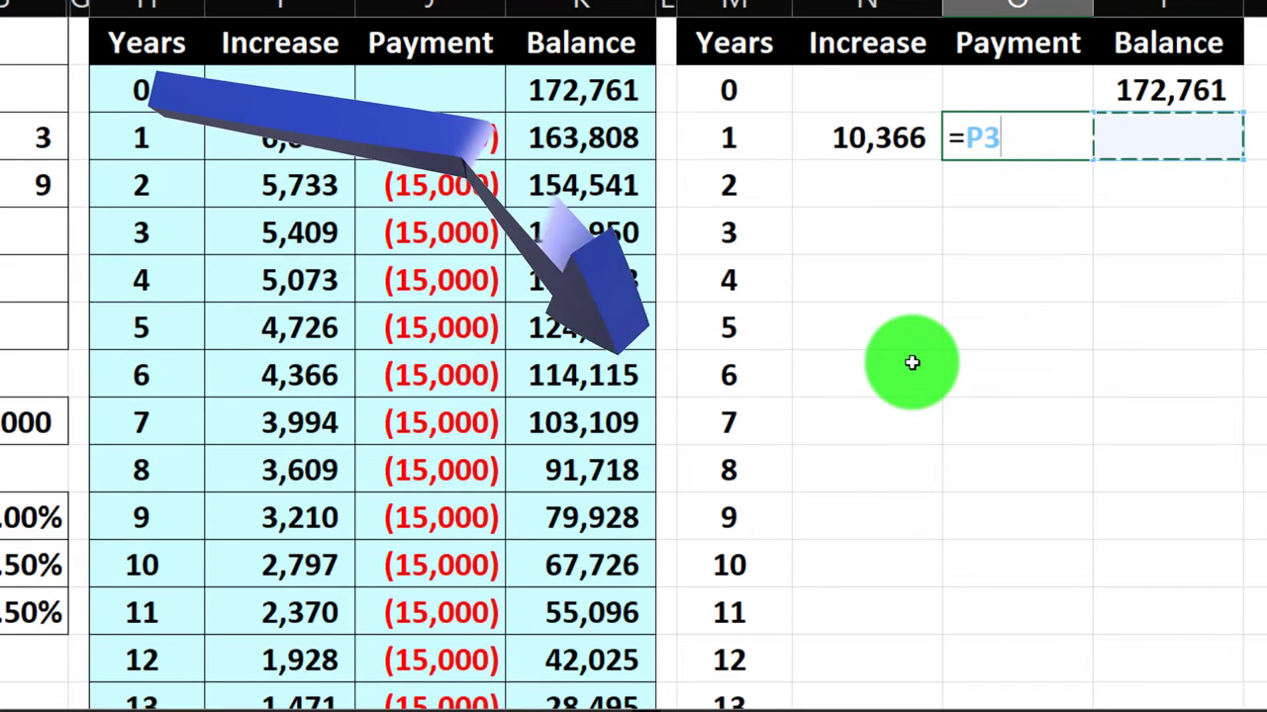
{"action": "key", "text": "Left"}
{"action": "key", "text": "Left"}
{"action": "key", "text": "Left"}
{"action": "key", "text": "Left"}
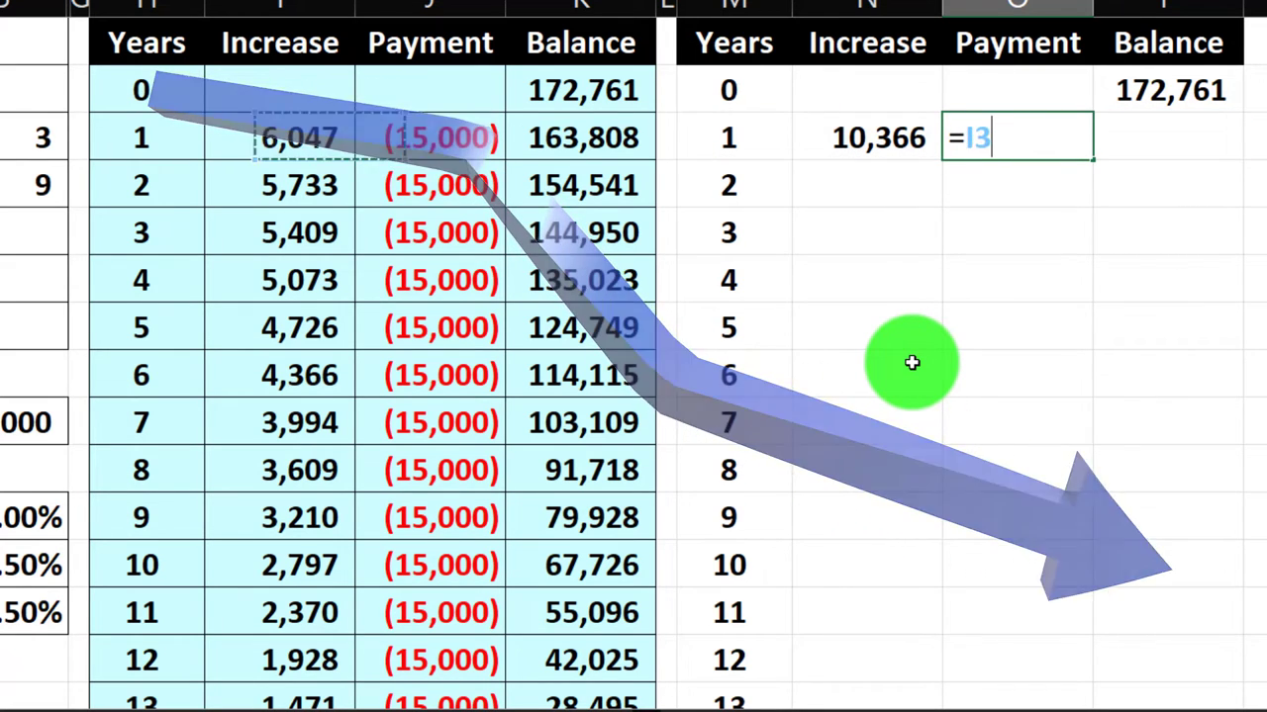
{"action": "key", "text": "Left"}
{"action": "key", "text": "Left"}
{"action": "key", "text": "Left"}
{"action": "key", "text": "Left"}
{"action": "key", "text": "Left"}
{"action": "key", "text": "Down"}
{"action": "key", "text": "Down"}
{"action": "key", "text": "Down"}
{"action": "key", "text": "Down"}
{"action": "key", "text": "Down"}
{"action": "key", "text": "Left"}
{"action": "key", "text": "Down"}
{"action": "key", "text": "Down"}
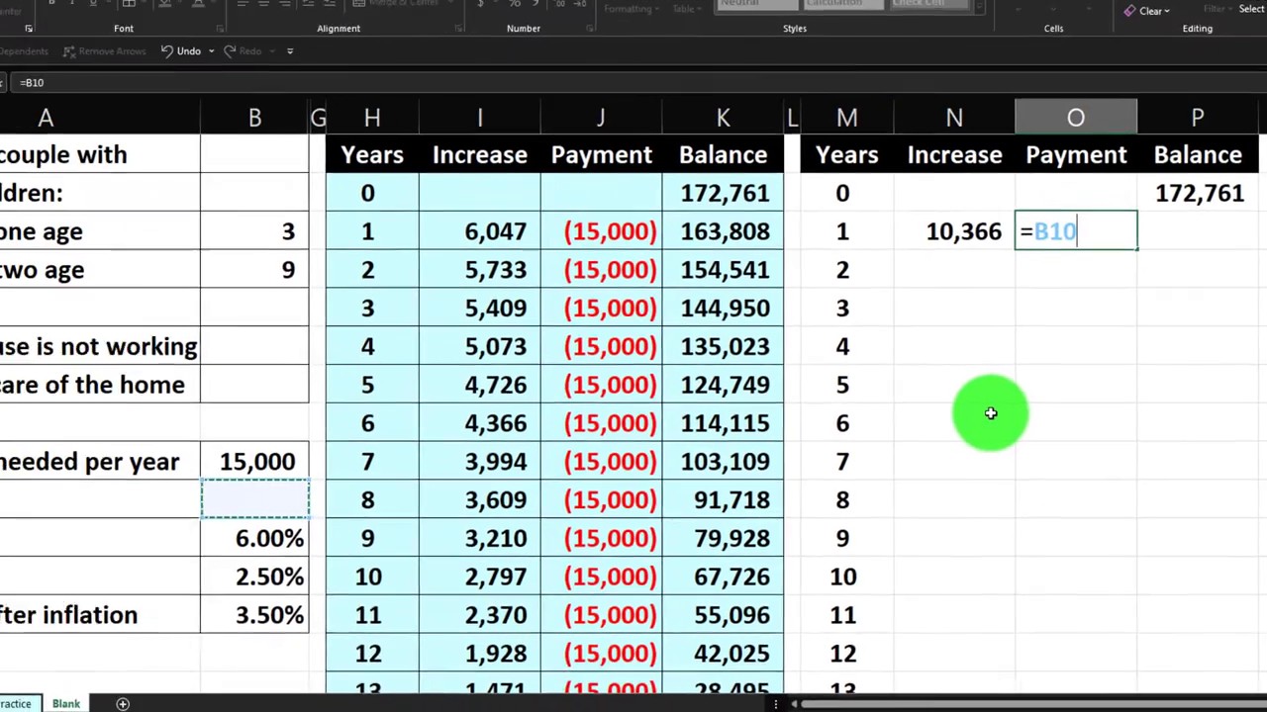
{"action": "key", "text": "Up"}
{"action": "key", "text": "BackSpace"}
{"action": "key", "text": "BackSpace"}
{"action": "key", "text": "BackSpace"}
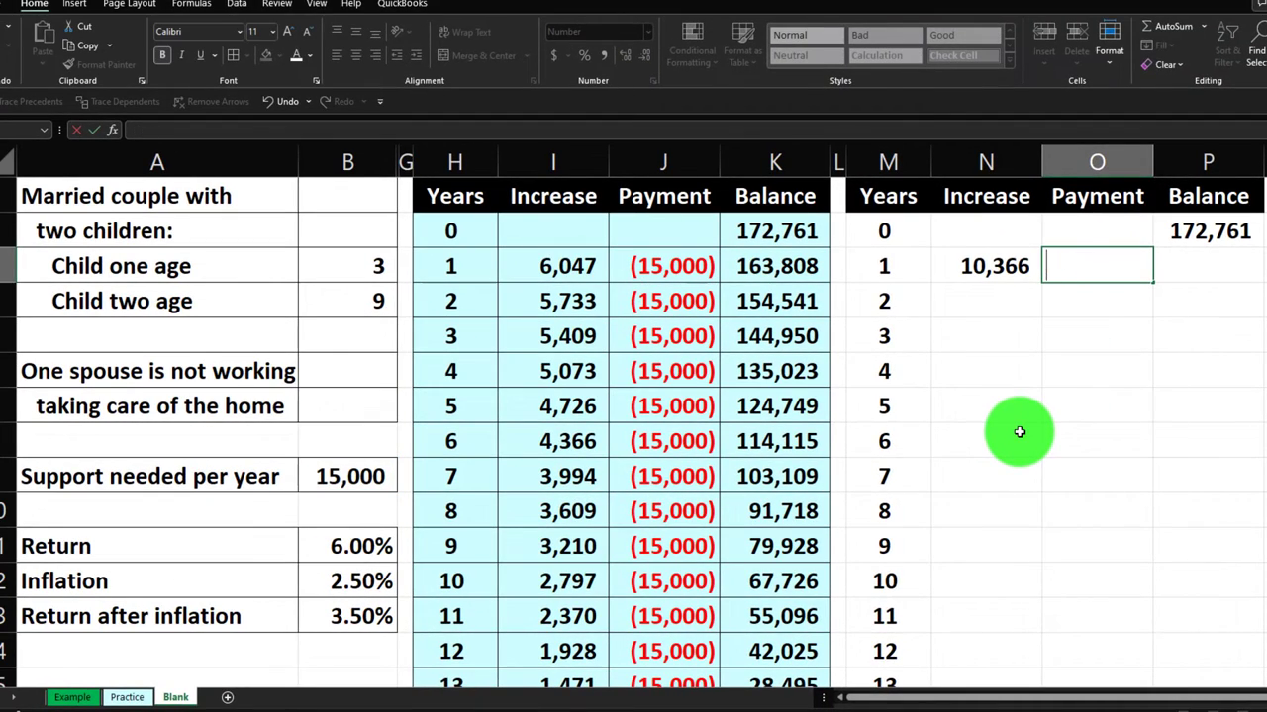
{"action": "key", "text": "Return"}
{"action": "key", "text": "Up"}
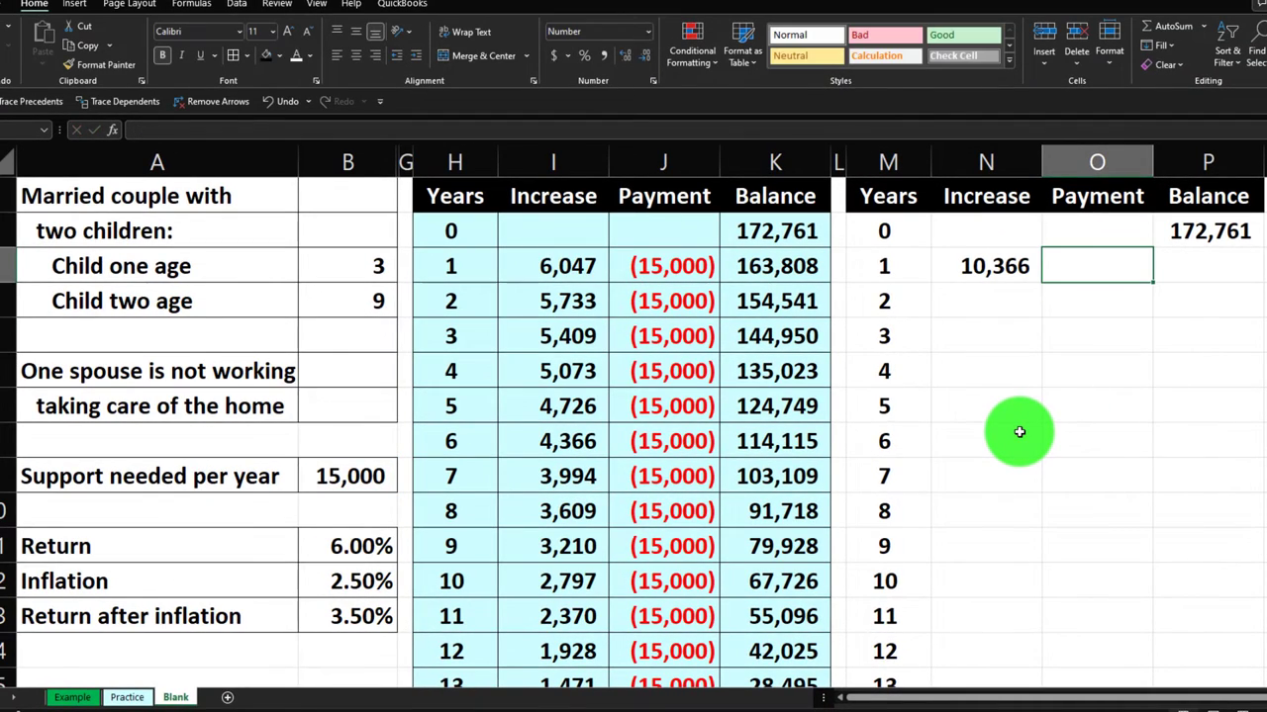
Calculate the year 1 payment in O3 as the inflated yearly support using =-FV($B$12,M3,,$B$9).
{"action": "type", "text": "="}
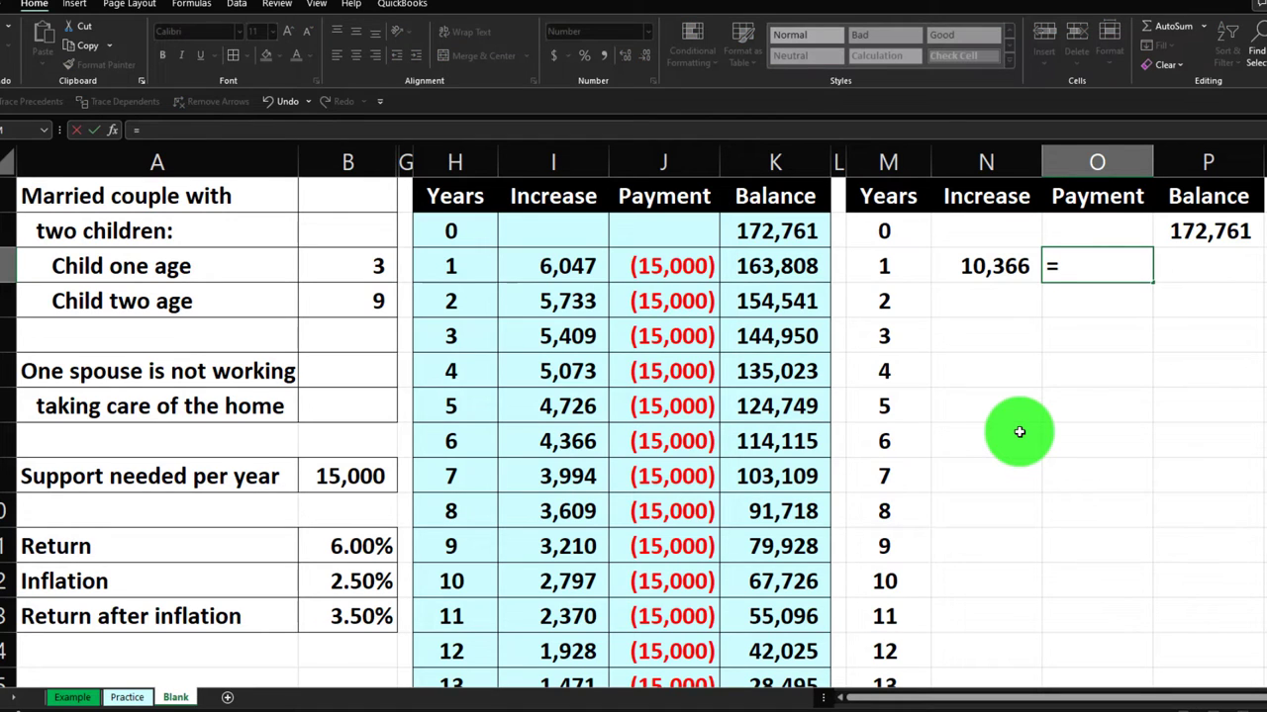
{"action": "type", "text": "-fv"}
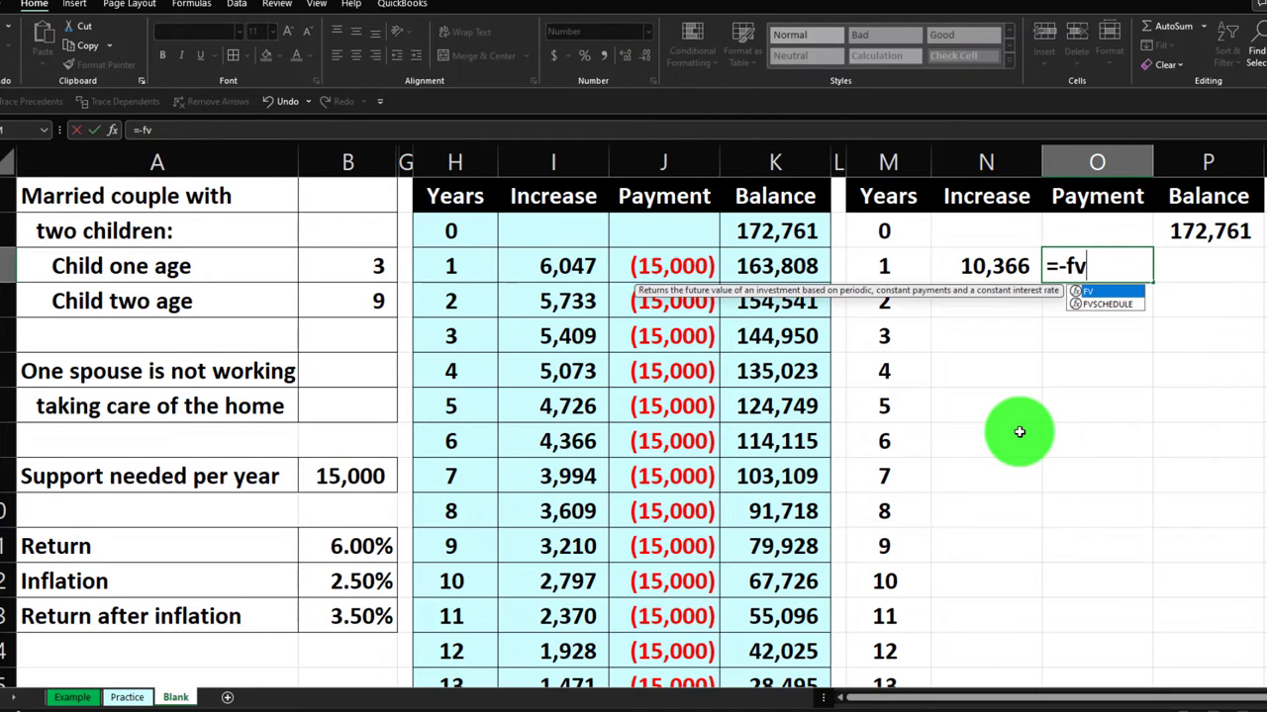
{"action": "type", "text": "("}
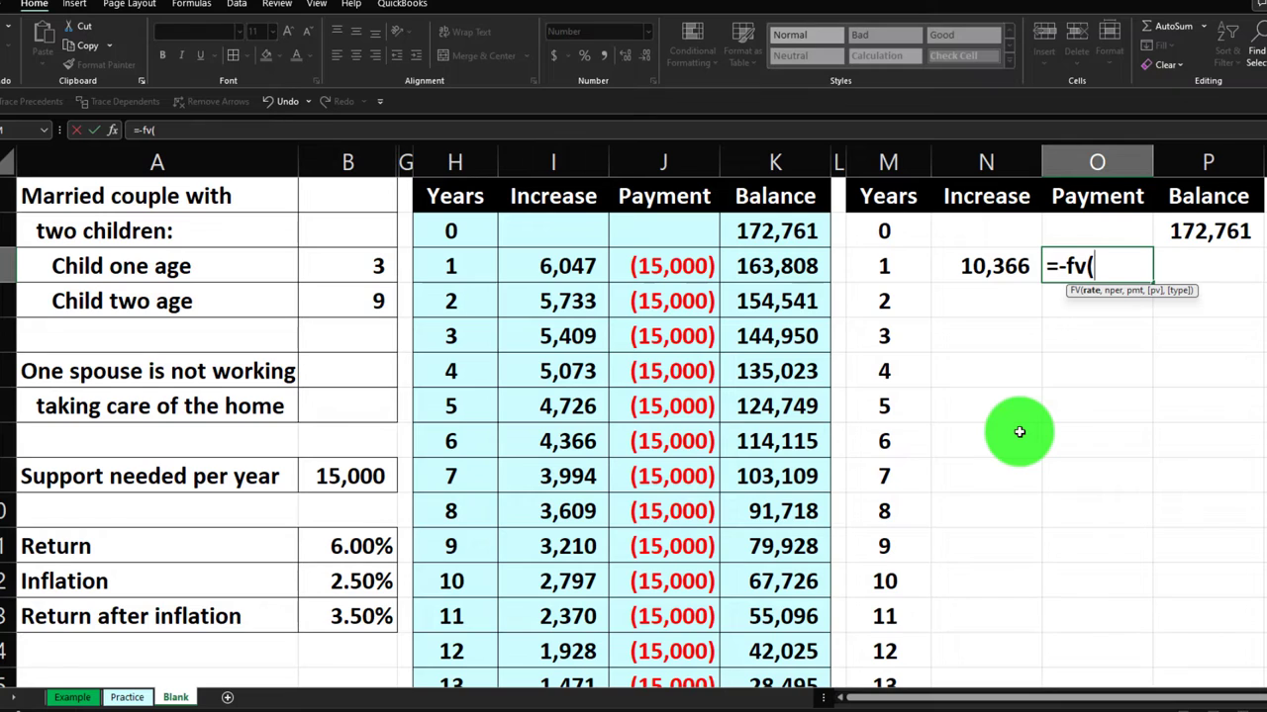
{"action": "key", "text": "Down"}
{"action": "key", "text": "Down"}
{"action": "key", "text": "Down"}
{"action": "key", "text": "Down"}
{"action": "key", "text": "Left"}
{"action": "key", "text": "Left"}
{"action": "key", "text": "Left"}
{"action": "key", "text": "Left"}
{"action": "key", "text": "Left"}
{"action": "key", "text": "Left"}
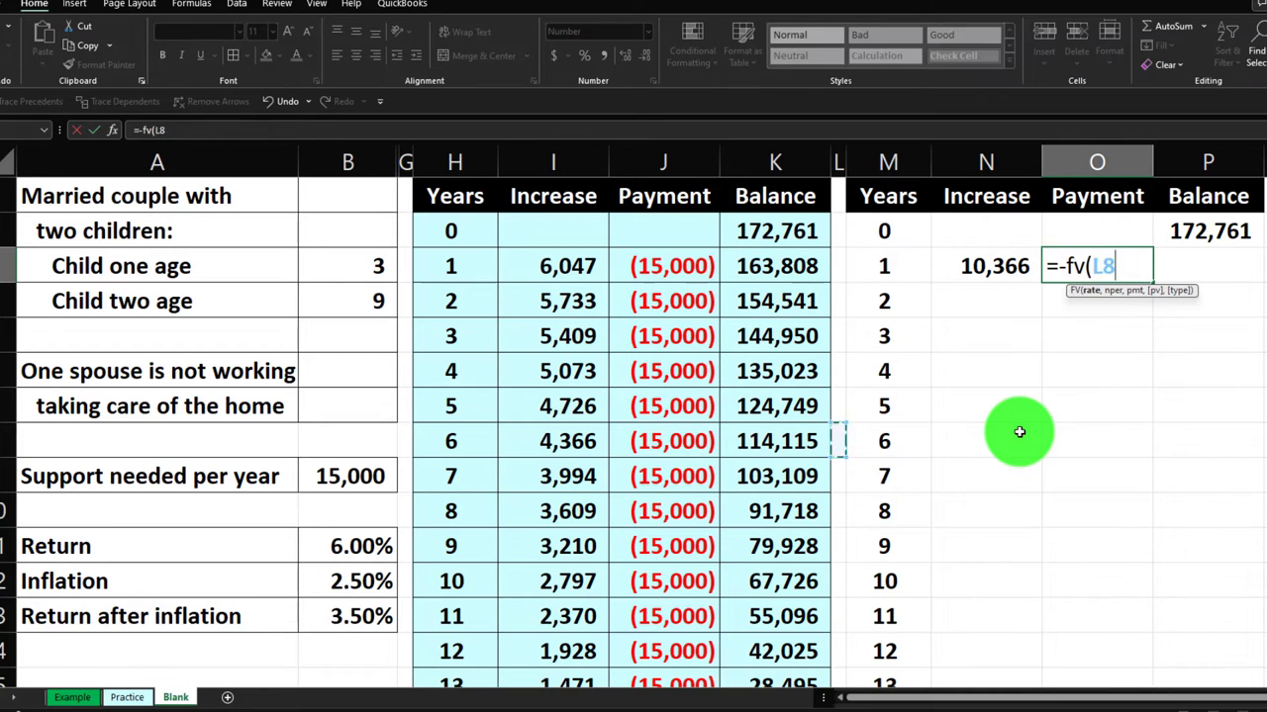
{"action": "key", "text": "Left"}
{"action": "key", "text": "Left"}
{"action": "key", "text": "Left"}
{"action": "key", "text": "Down"}
{"action": "key", "text": "Down"}
{"action": "key", "text": "Down"}
{"action": "key", "text": "Down"}
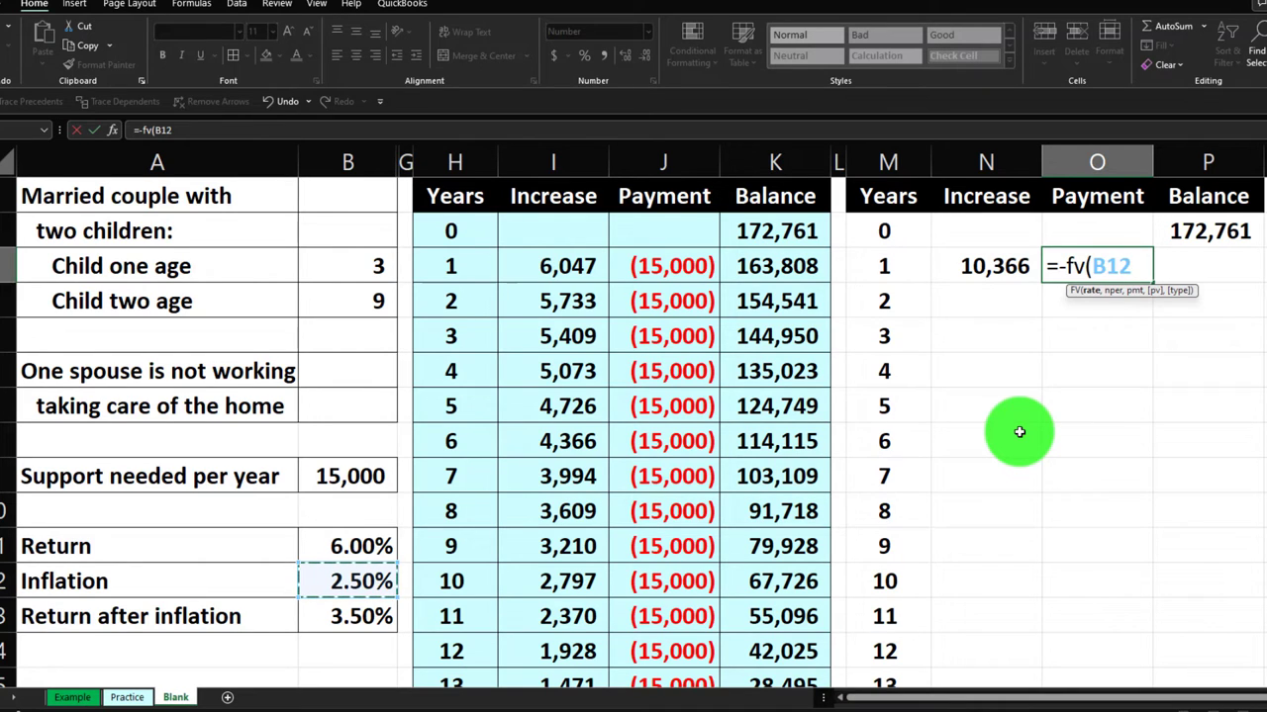
{"action": "key", "text": "F4"}
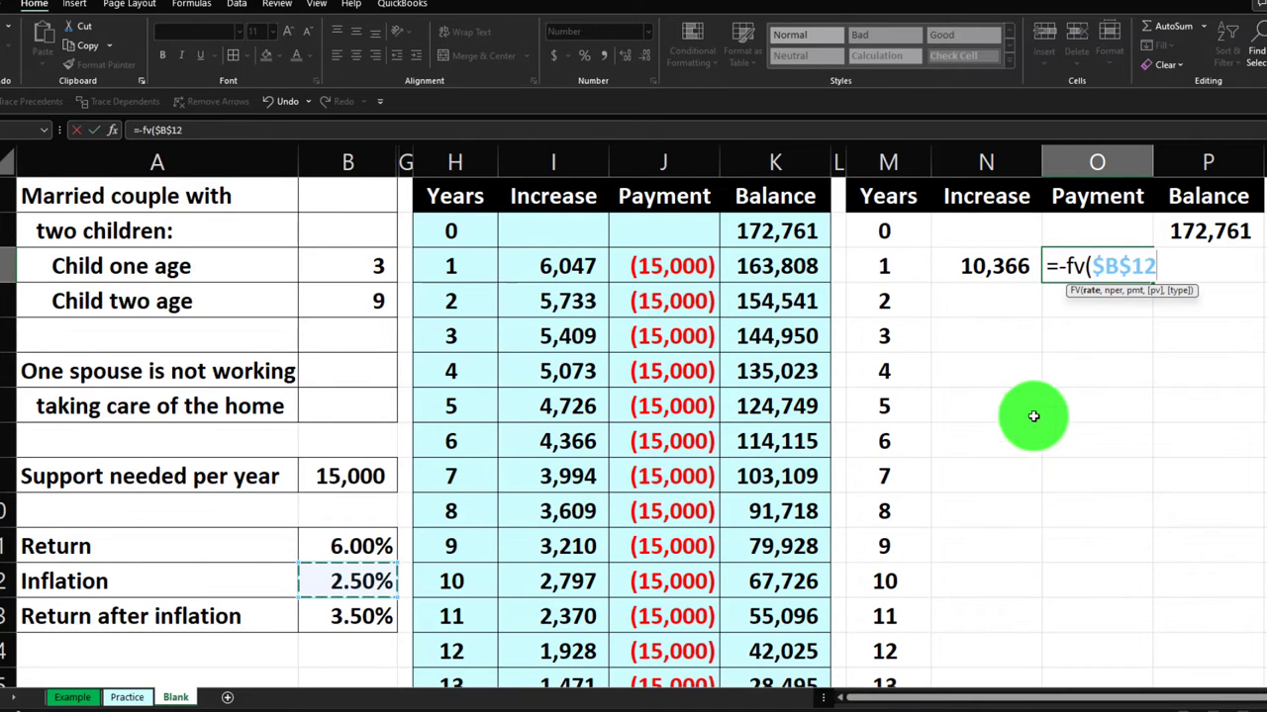
{"action": "type", "text": ","}
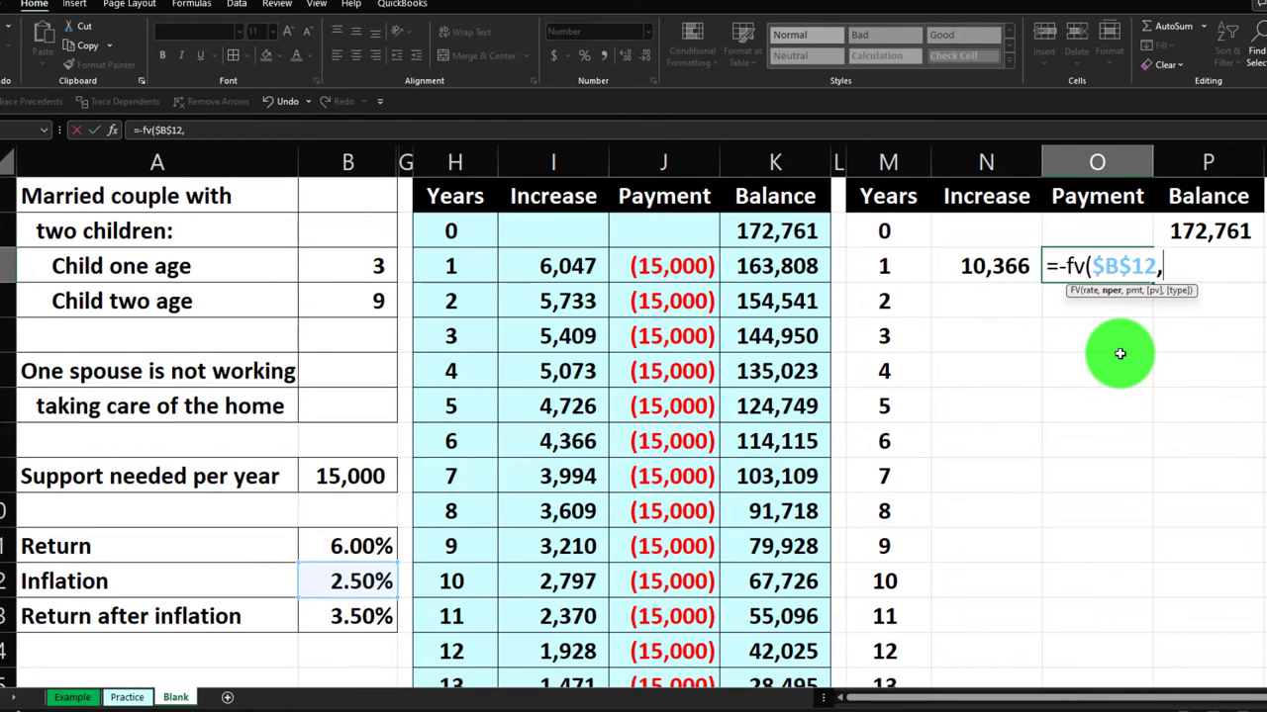
{"action": "left_click", "coordinate": [896, 267]}
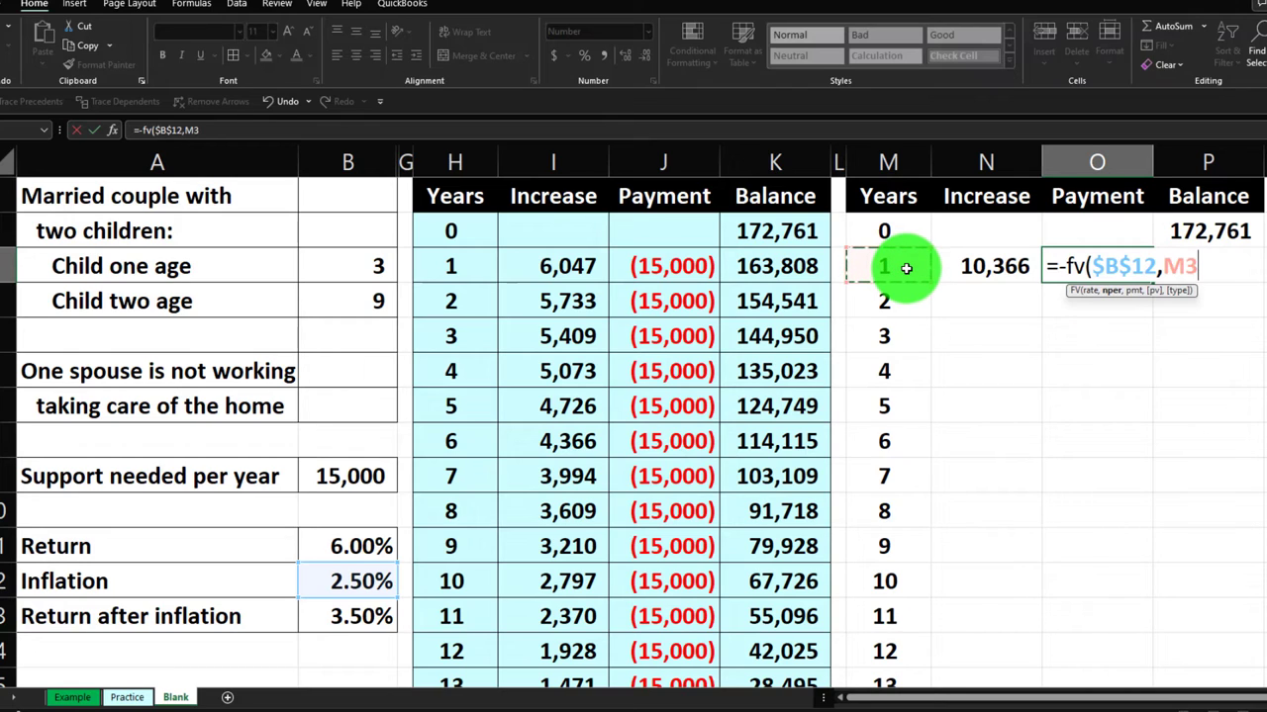
{"action": "type", "text": ","}
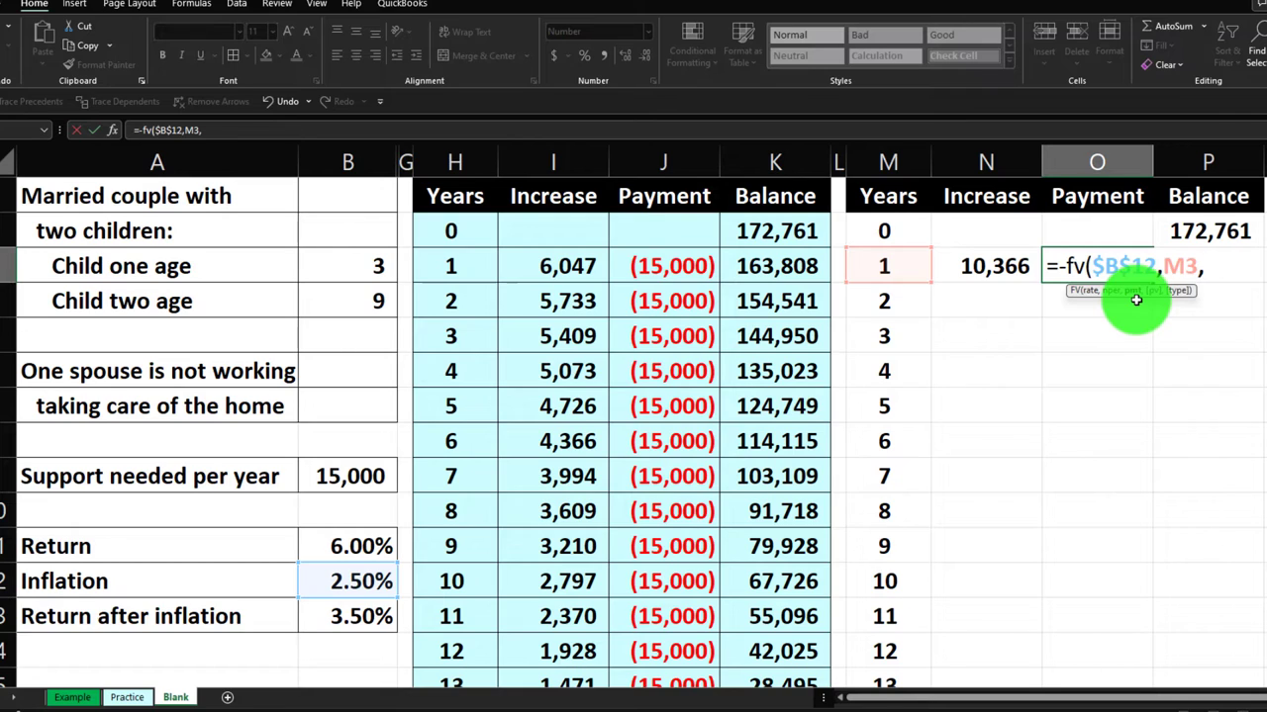
{"action": "type", "text": ","}
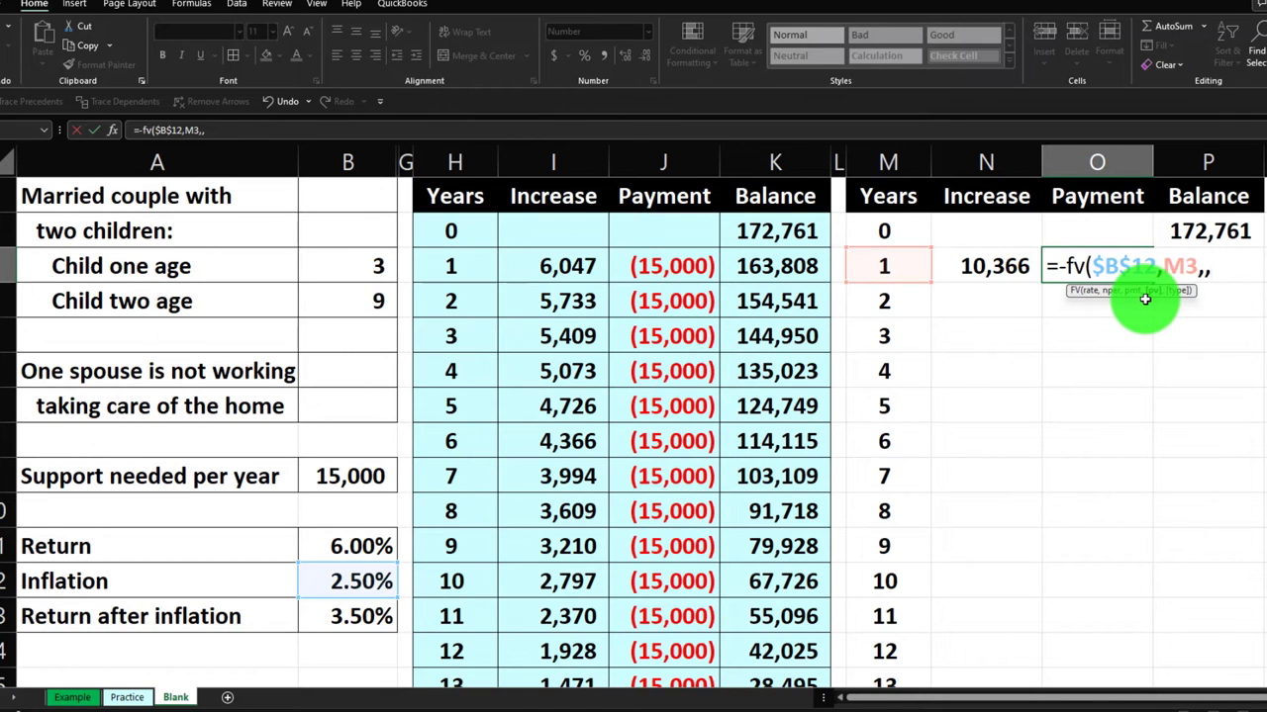
{"action": "left_click", "coordinate": [358, 473]}
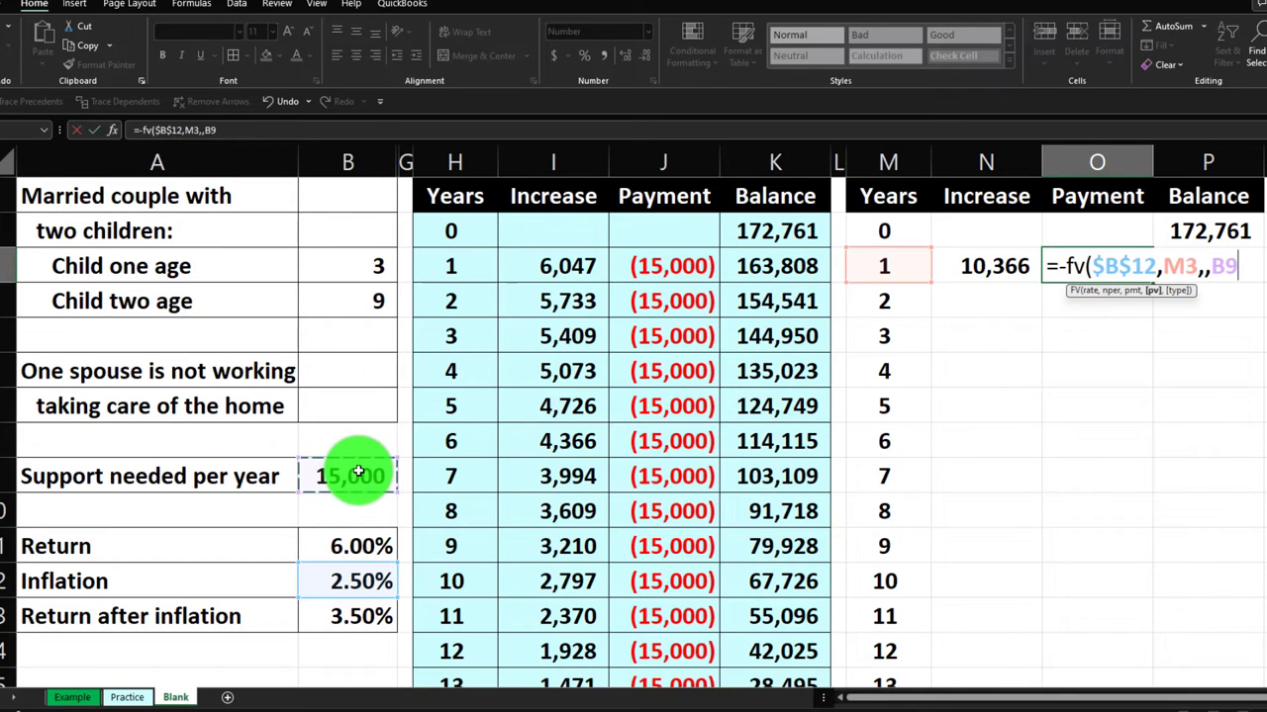
{"action": "key", "text": "F4"}
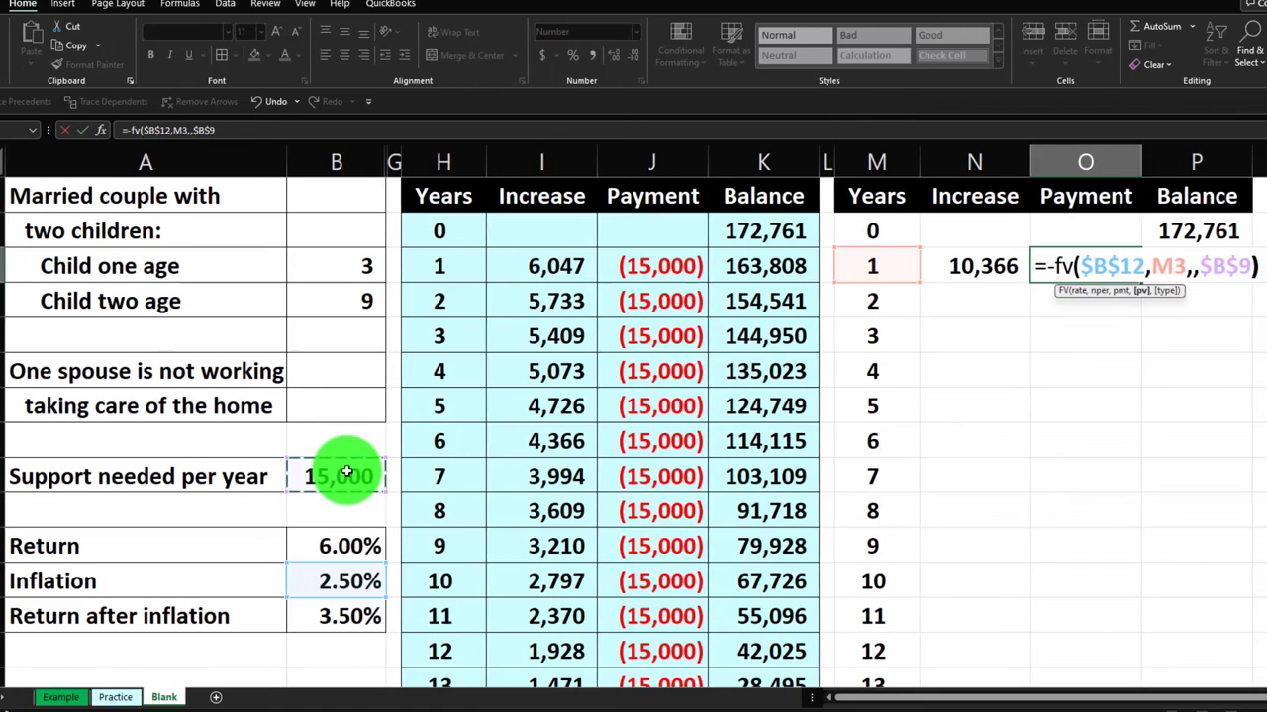
{"action": "type", "text": ")"}
{"action": "key", "text": "Return"}
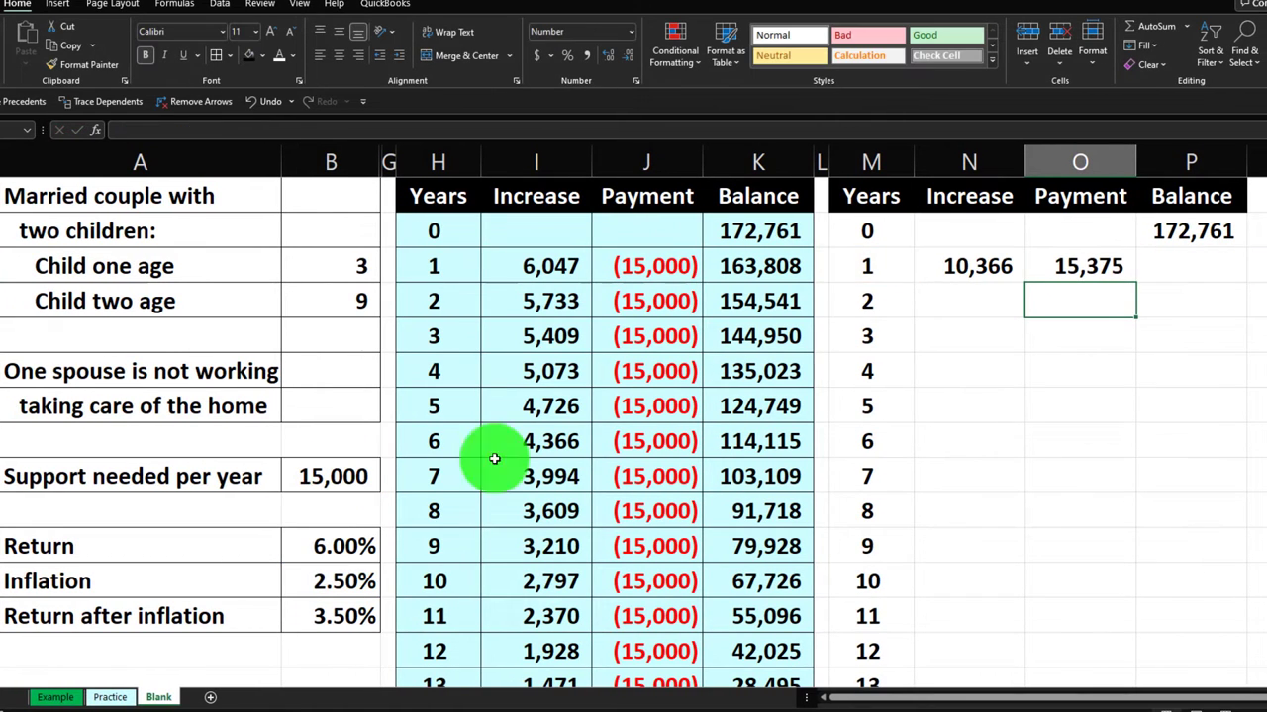
Remove the leading minus sign from the O3 payment formula so it reads =FV($B$12,M3,,$B$9).
{"action": "left_click", "coordinate": [1075, 281]}
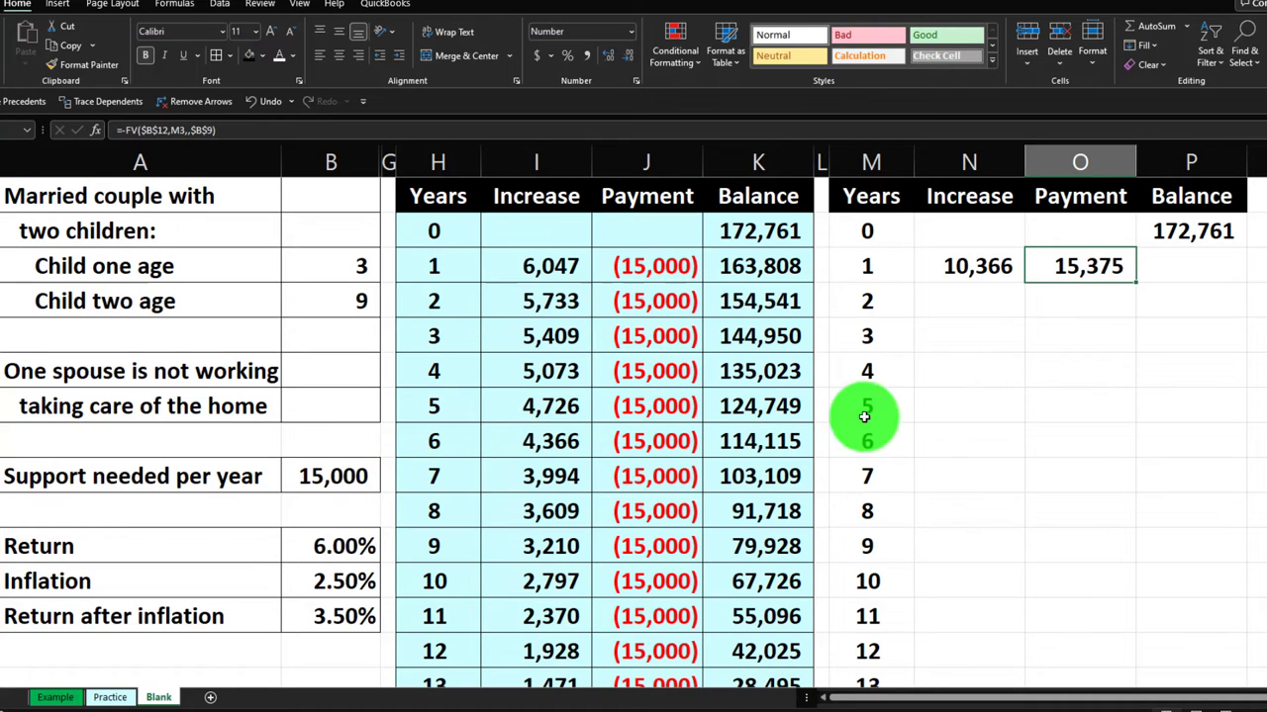
{"action": "double_click", "coordinate": [1076, 267]}
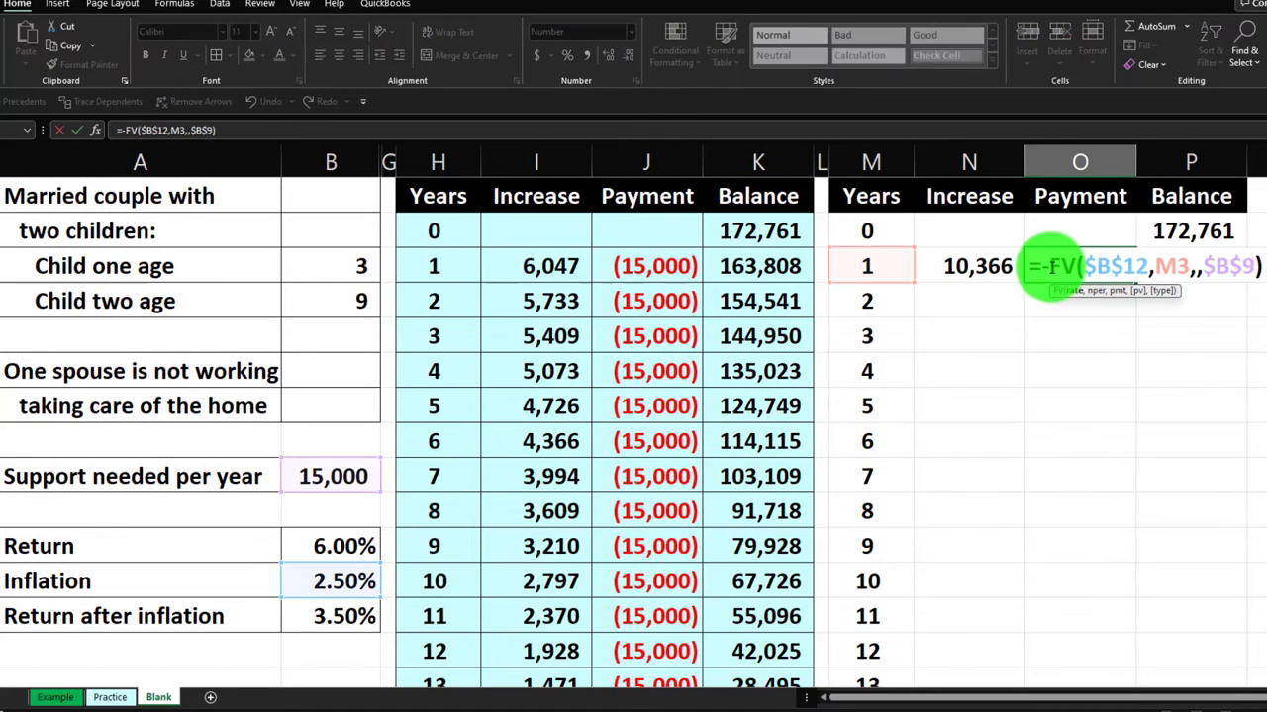
{"action": "key", "text": "Left"}
{"action": "key", "text": "Left"}
{"action": "key", "text": "BackSpace"}
{"action": "key", "text": "Return"}
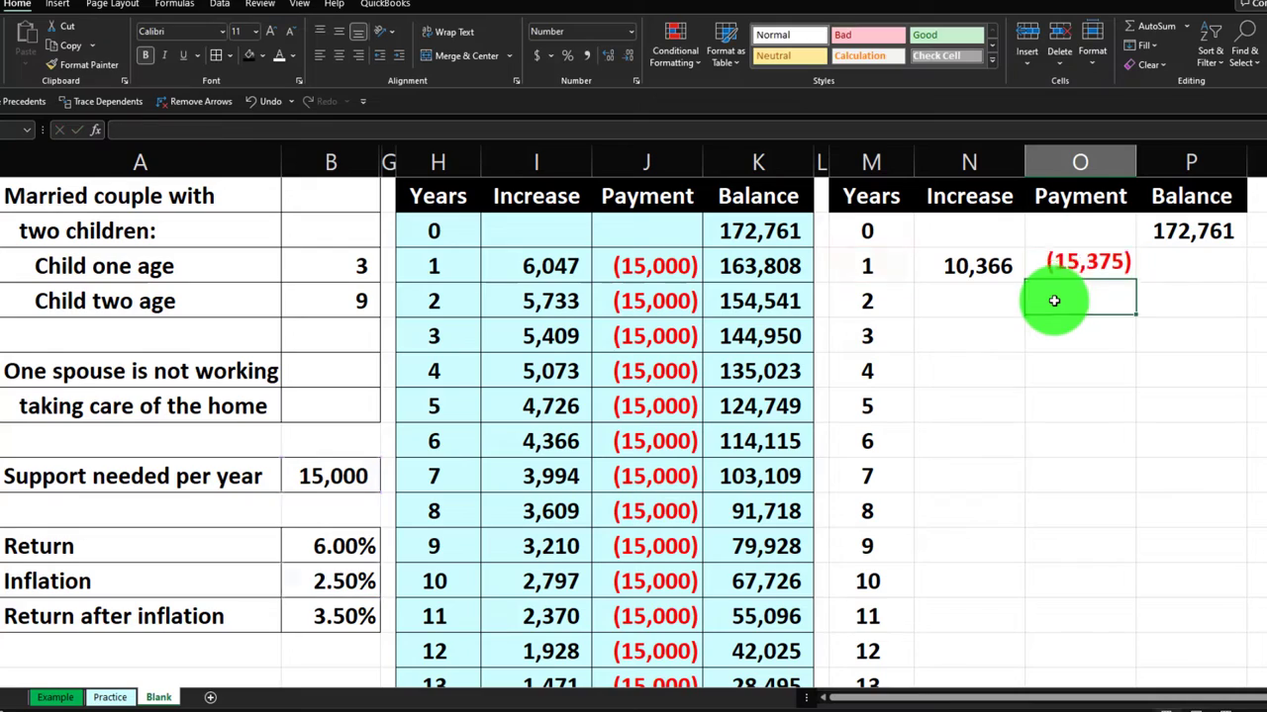
Calculate the year 1 balance in P3 as prior balance plus increase plus payment, =P2+N3+O3.
{"action": "left_click", "coordinate": [1181, 266]}
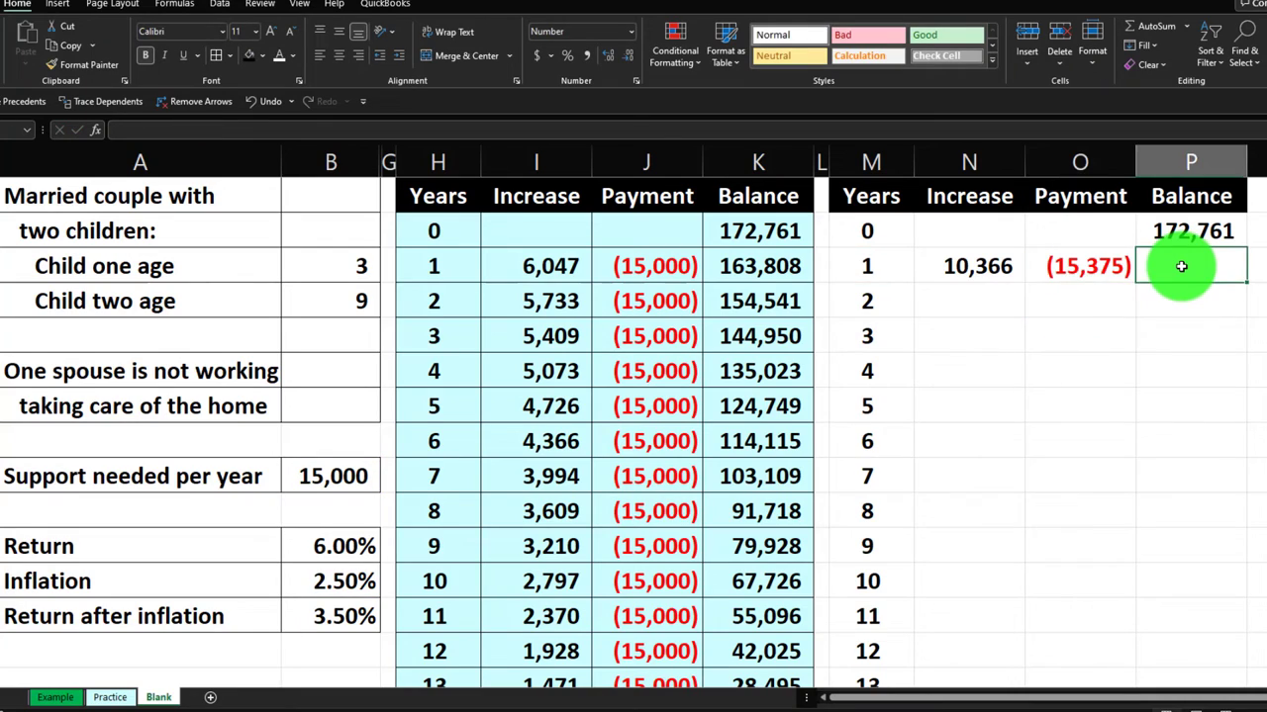
{"action": "type", "text": "="}
{"action": "key", "text": "Up"}
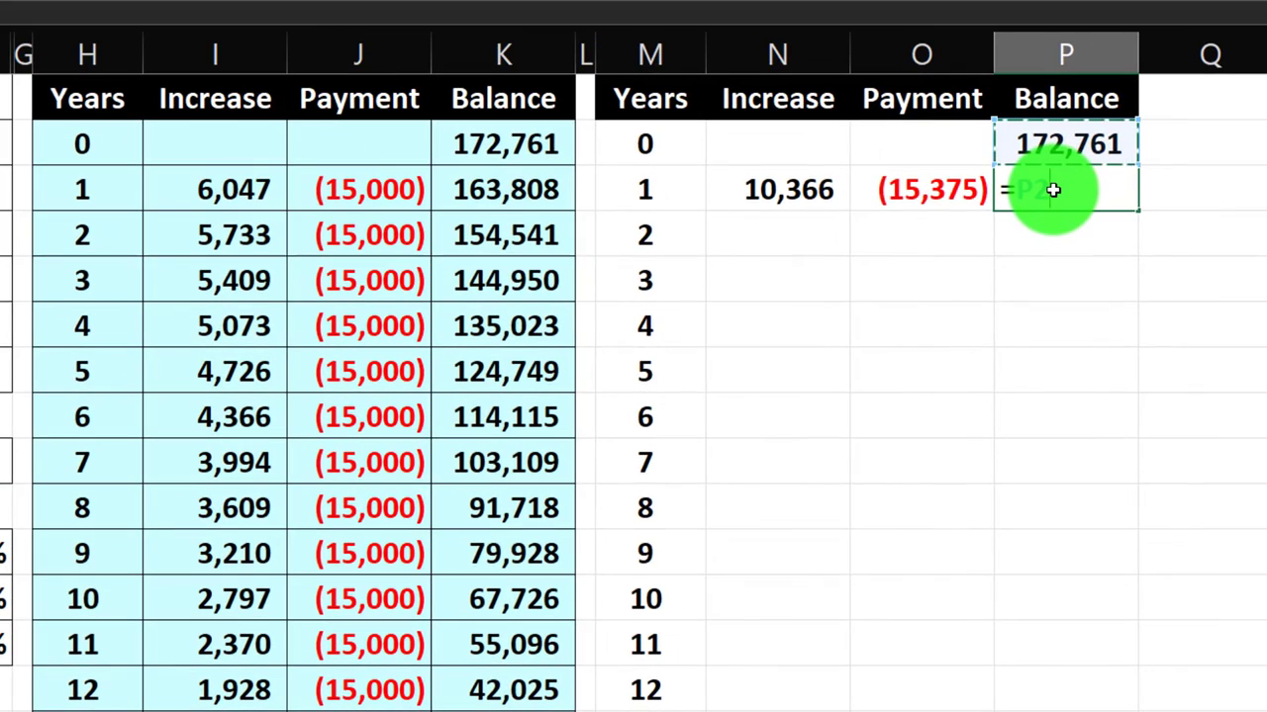
{"action": "type", "text": "+"}
{"action": "key", "text": "Left"}
{"action": "key", "text": "Left"}
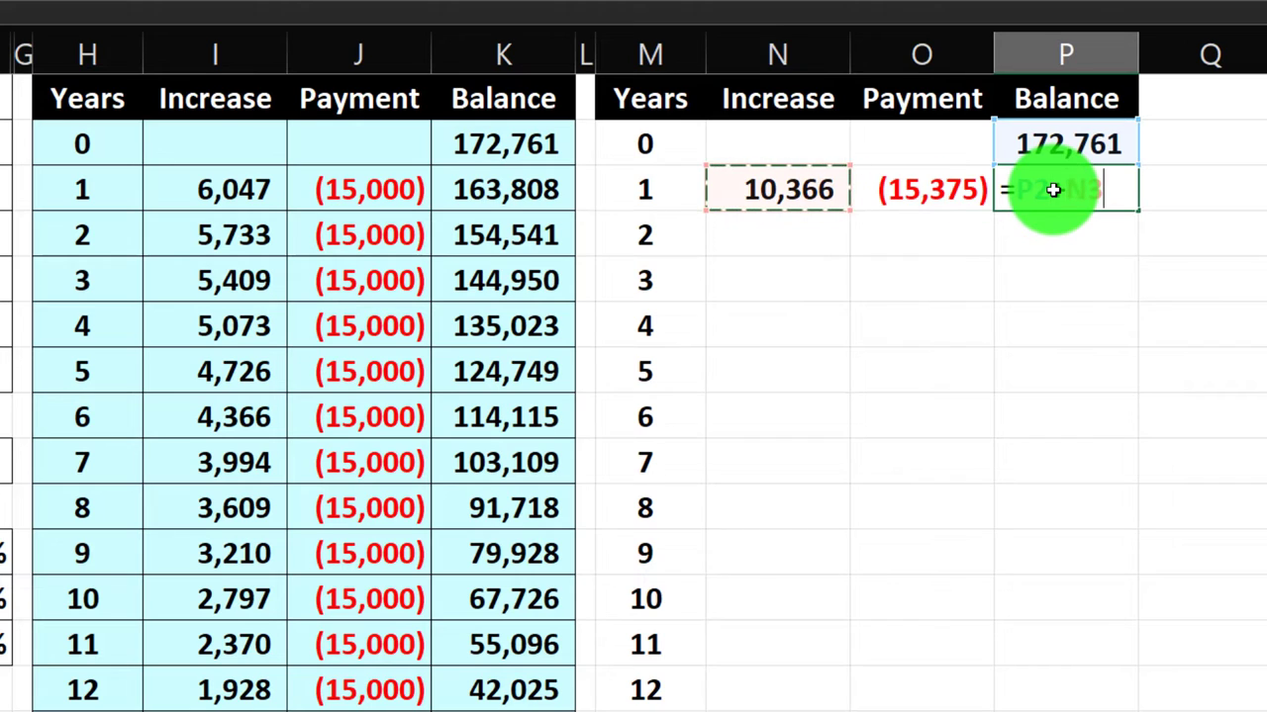
{"action": "type", "text": "+"}
{"action": "key", "text": "Left"}
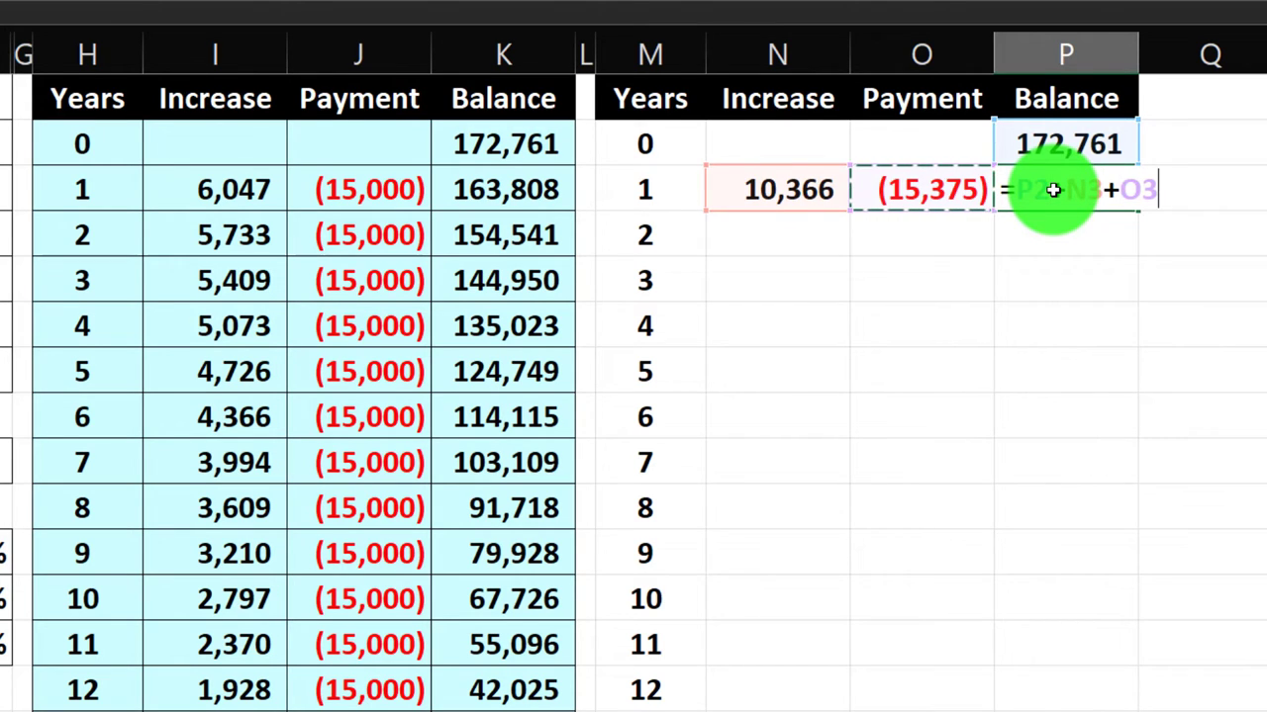
{"action": "key", "text": "Return"}
Fill the year 1 increase, payment and balance formulas in N3:P3 down through year 15.
{"action": "left_click", "coordinate": [1052, 154]}
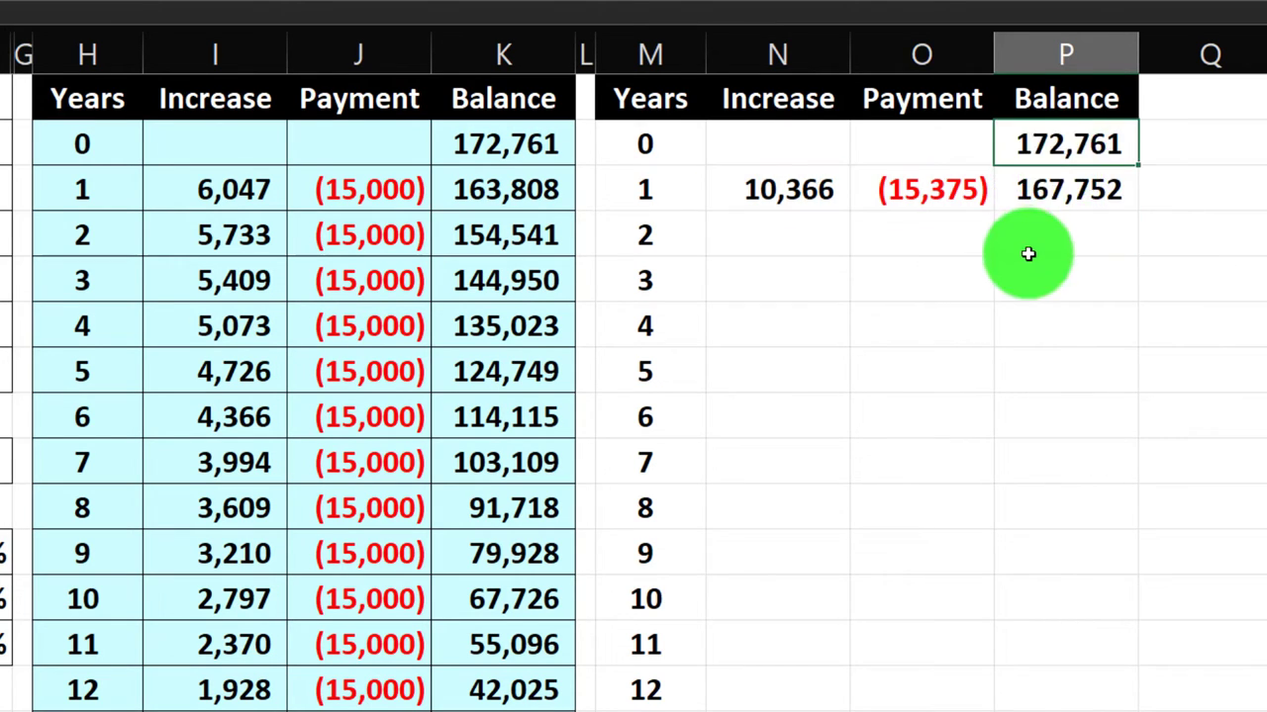
{"action": "left_click", "coordinate": [798, 198]}
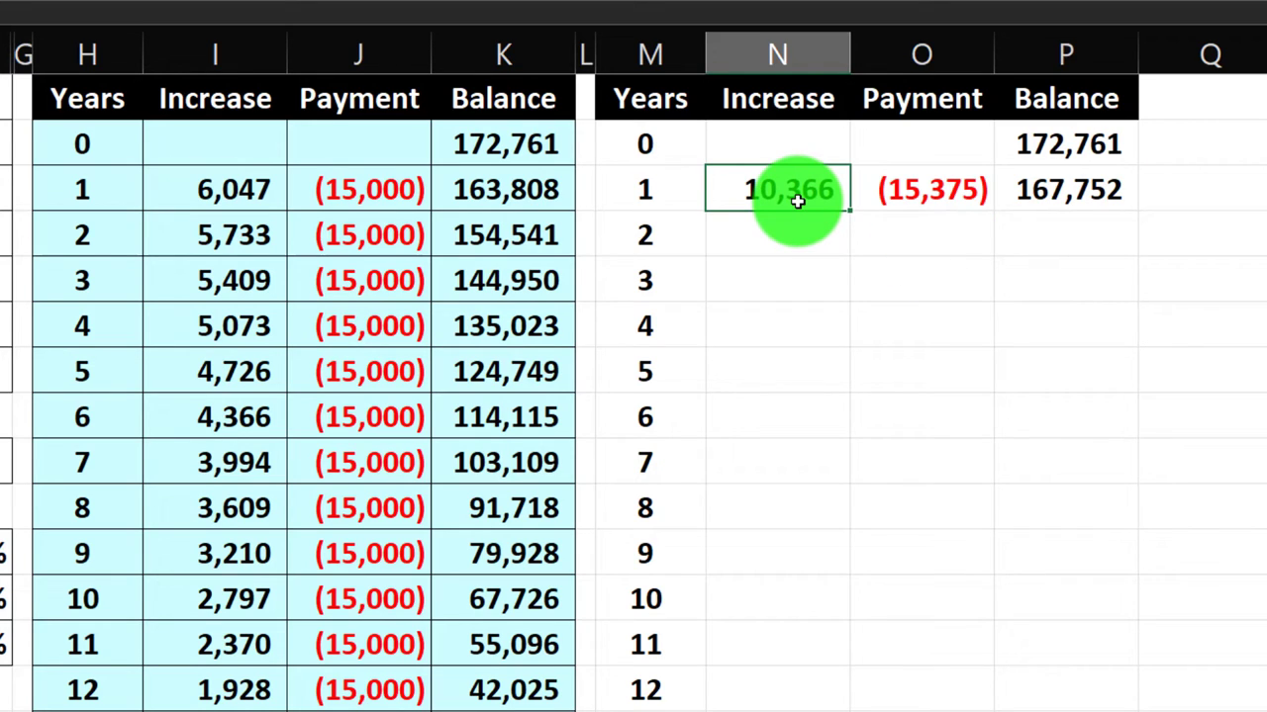
{"action": "key", "text": "Right"}
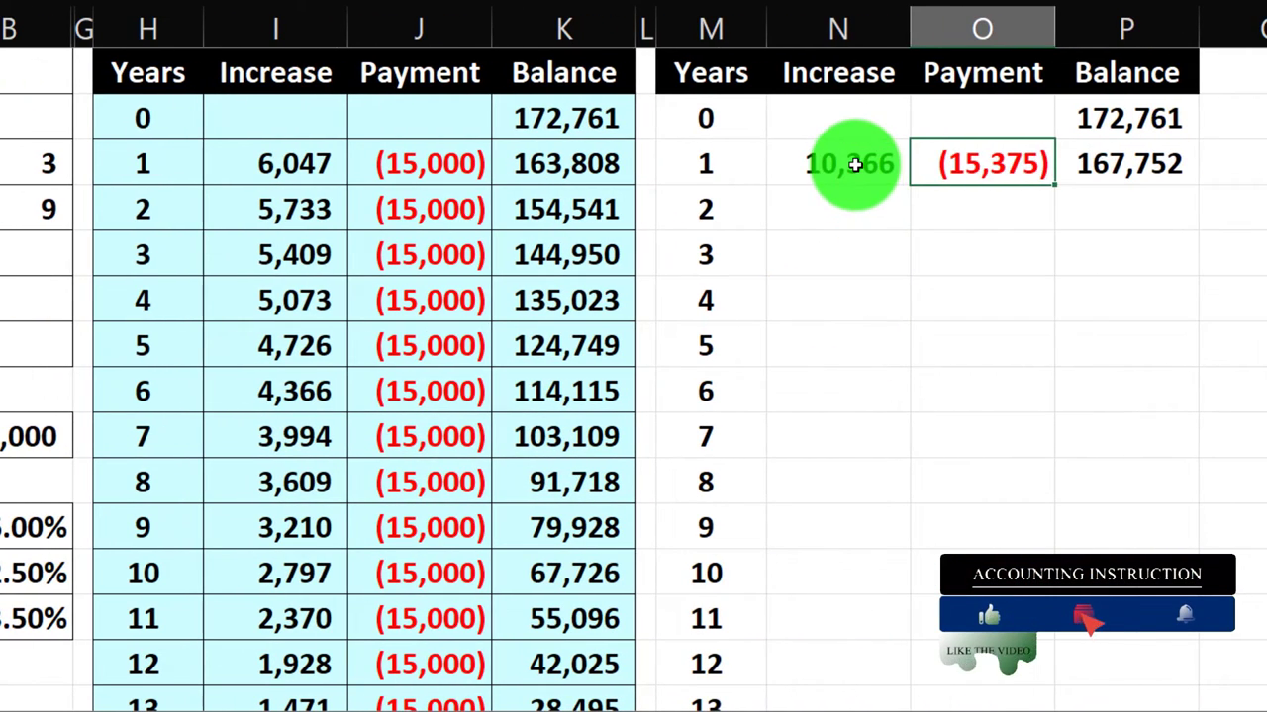
{"action": "left_click", "coordinate": [854, 164]}
{"action": "left_click_drag", "start_coordinate": [934, 165], "coordinate": [1066, 158]}
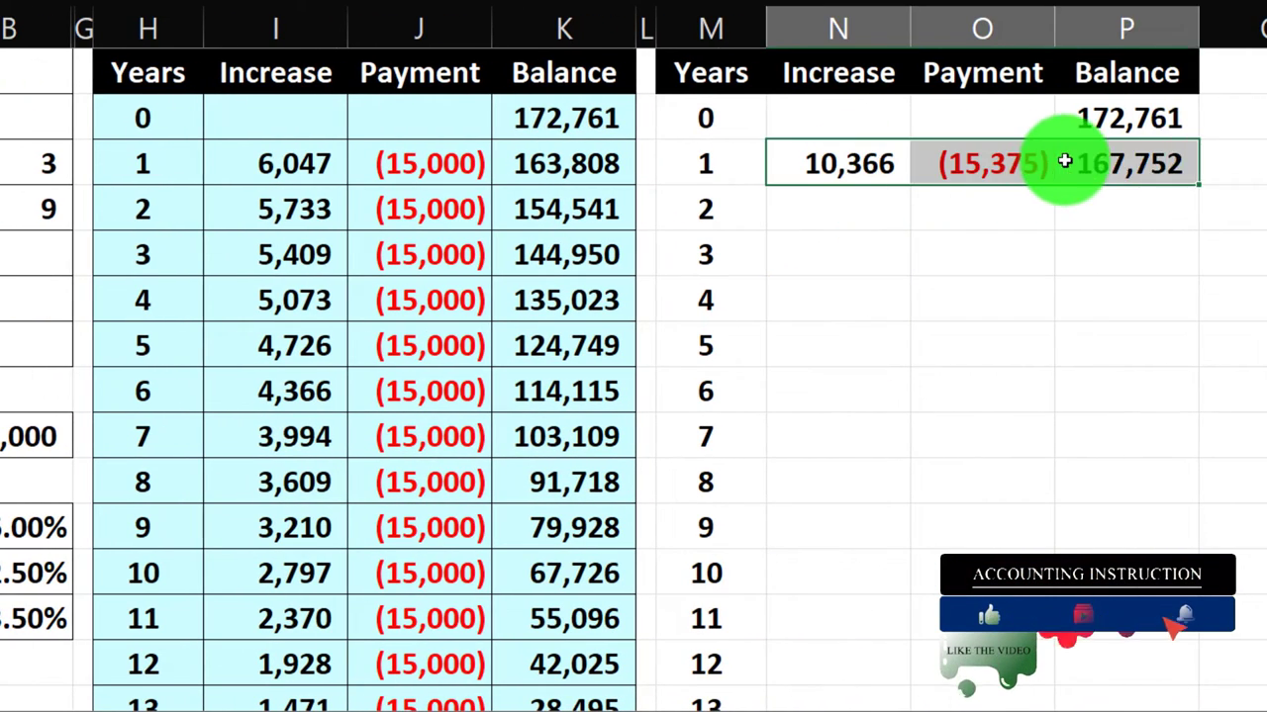
{"action": "double_click", "coordinate": [1197, 185]}
Examine the second table's final balances and compare its year 1 increase, payment and balance with the first table and the return after inflation.
{"action": "scroll", "coordinate": [1197, 185], "scroll_direction": "down", "scroll_amount": 2}
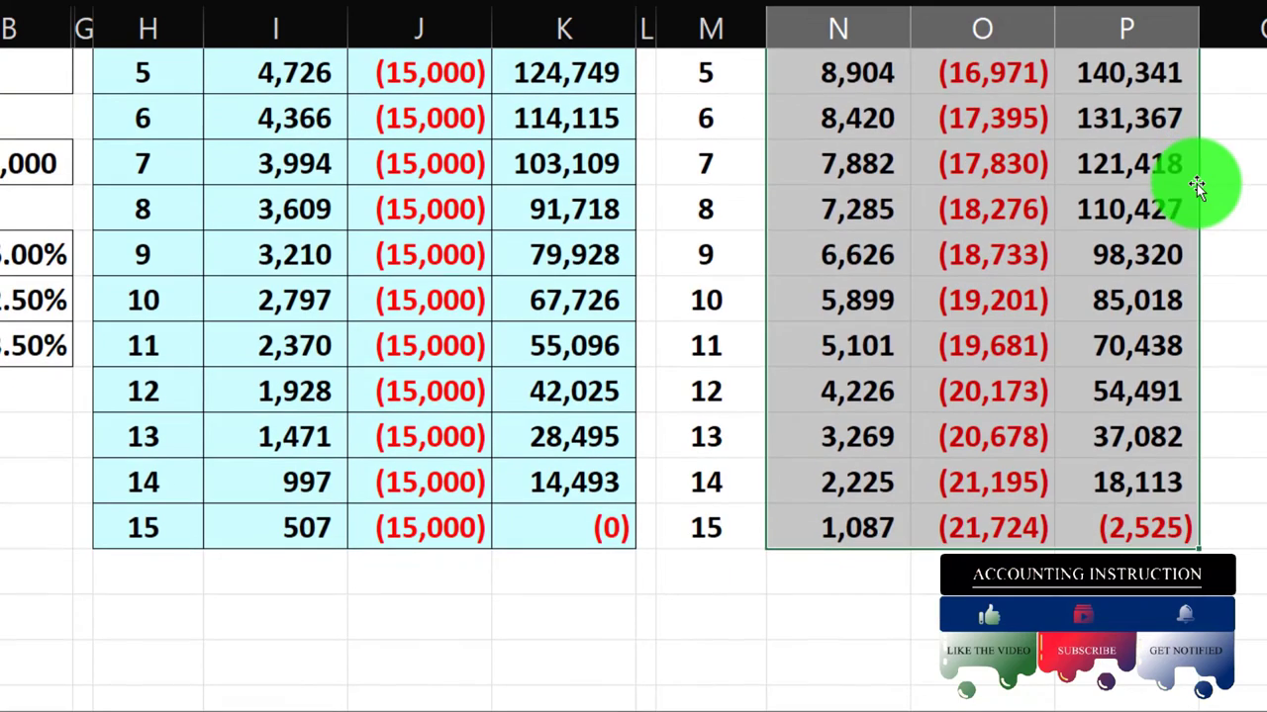
{"action": "left_click", "coordinate": [1144, 516]}
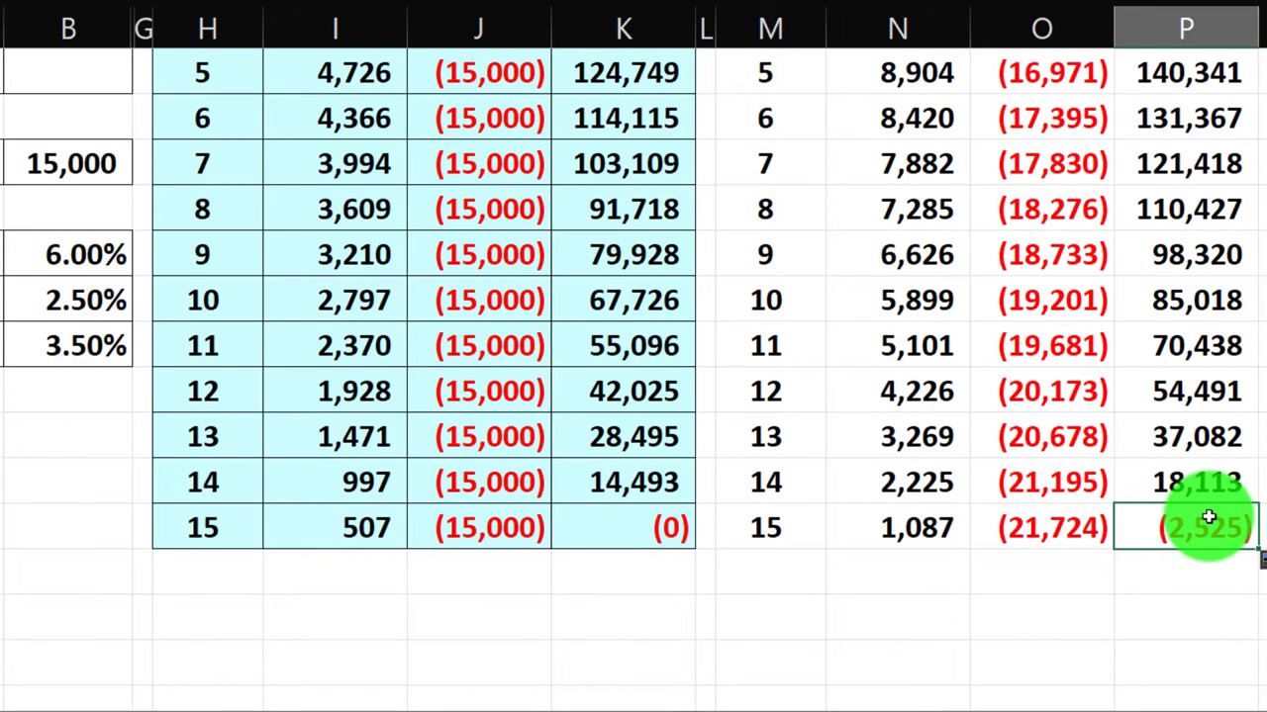
{"action": "left_click", "coordinate": [1196, 473]}
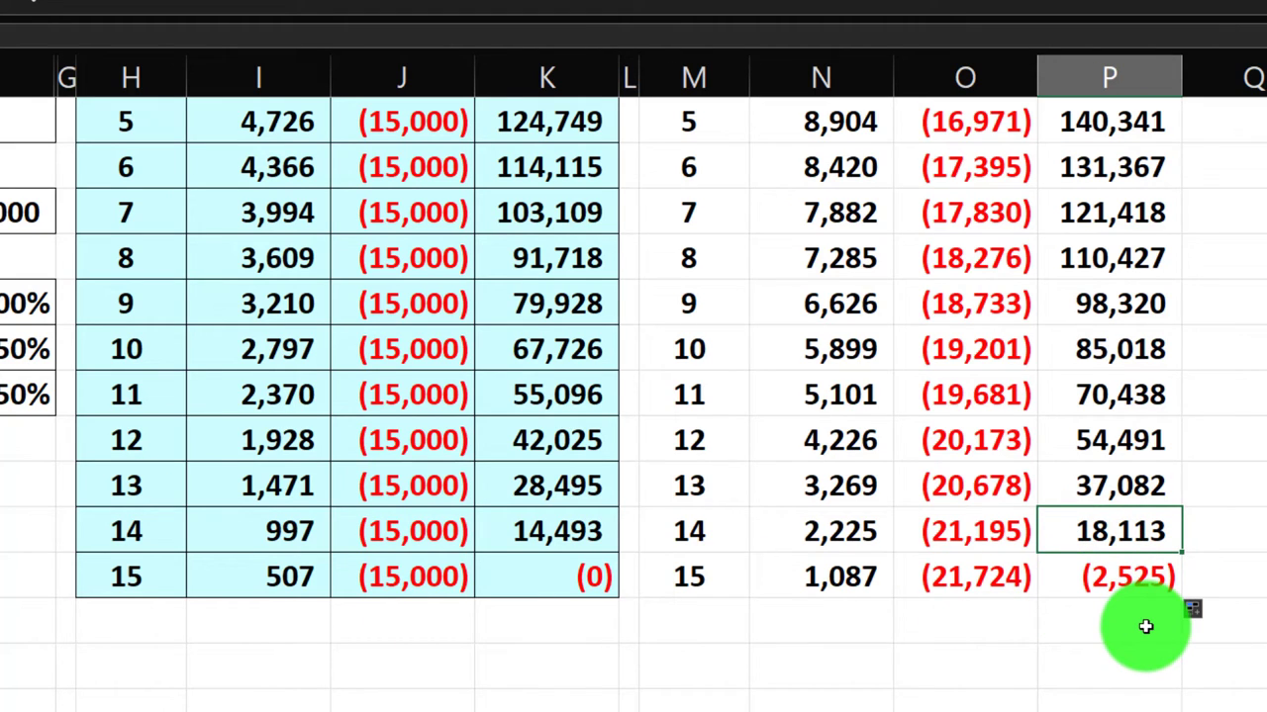
{"action": "scroll", "coordinate": [1148, 626], "scroll_direction": "up", "scroll_amount": 2}
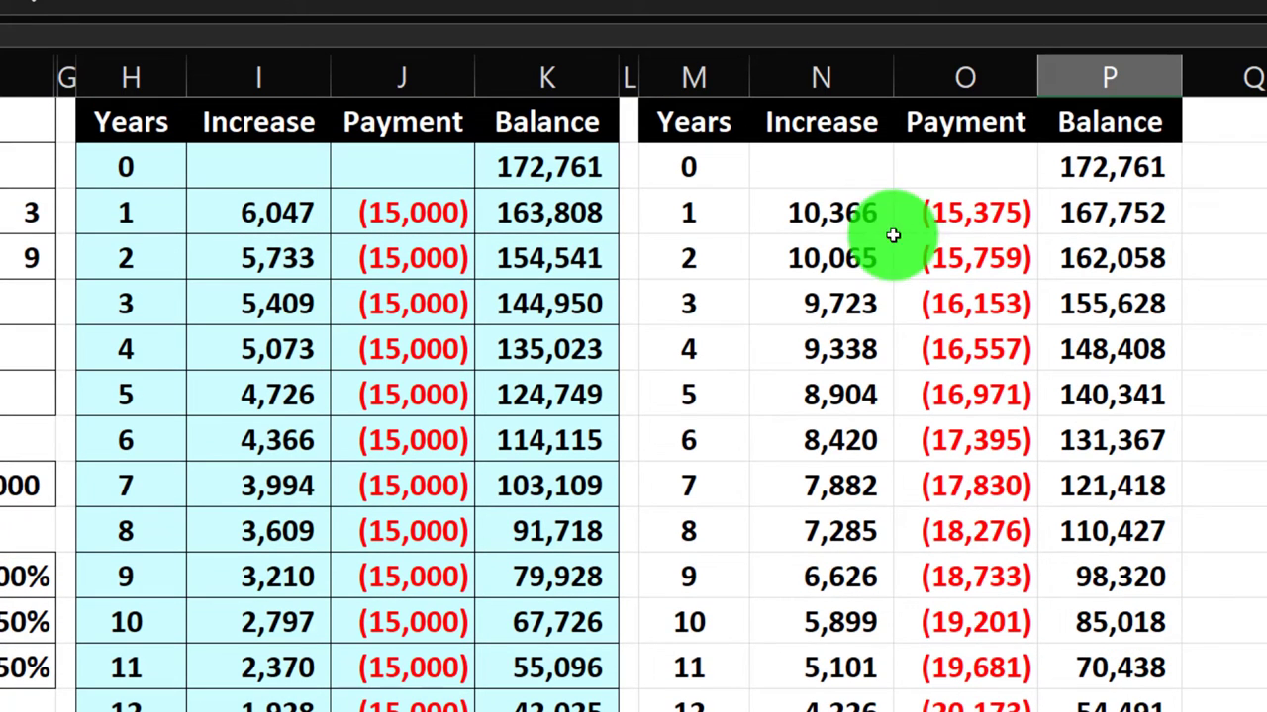
{"action": "left_click", "coordinate": [837, 219]}
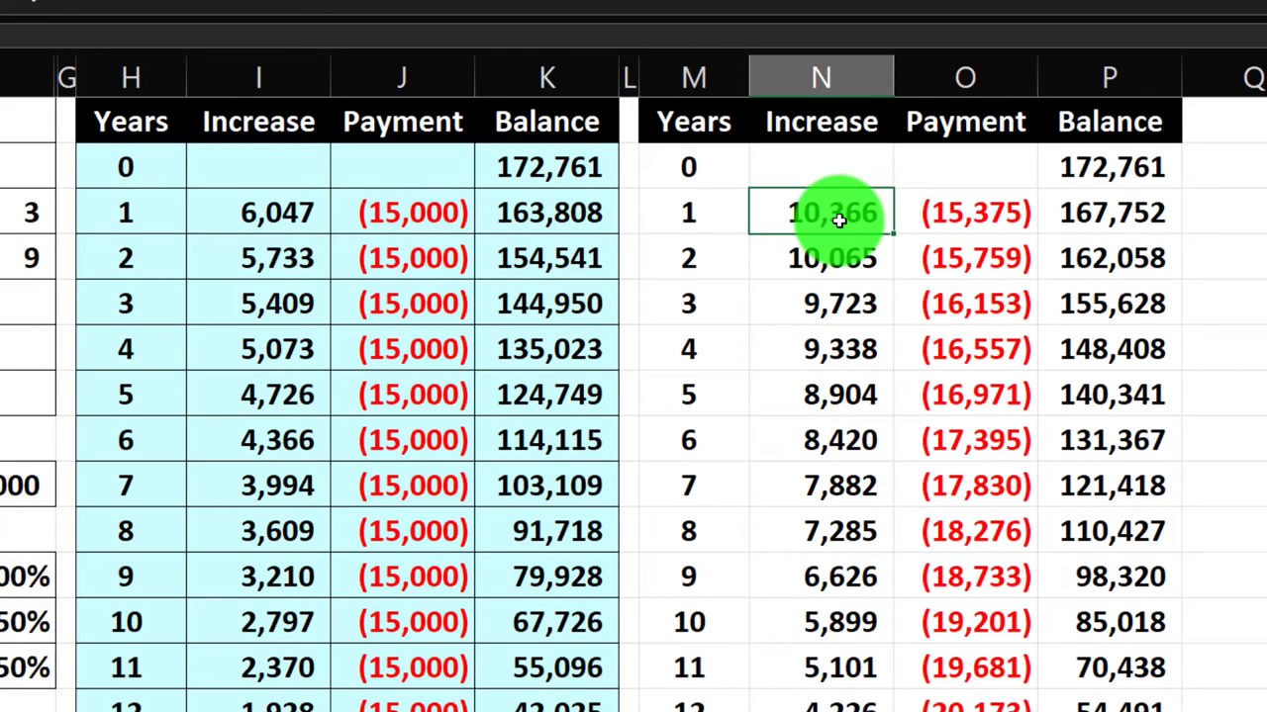
{"action": "key", "text": "Right"}
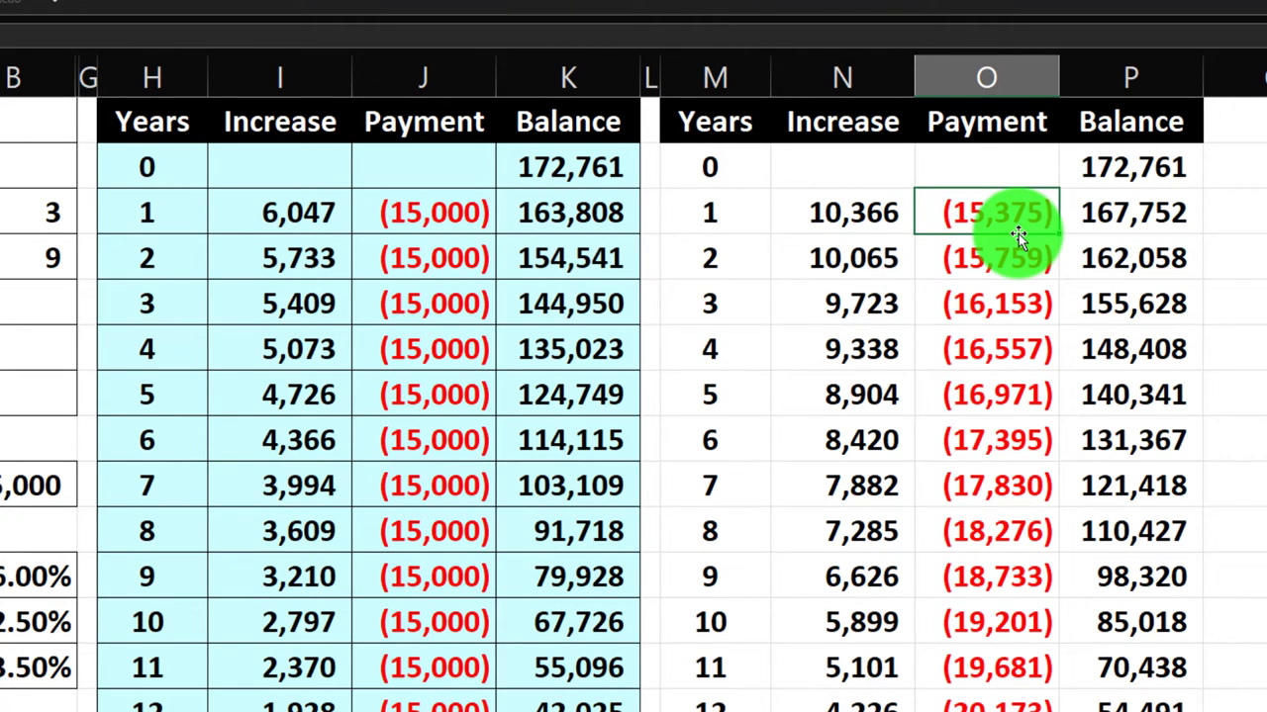
{"action": "left_click", "coordinate": [1113, 223]}
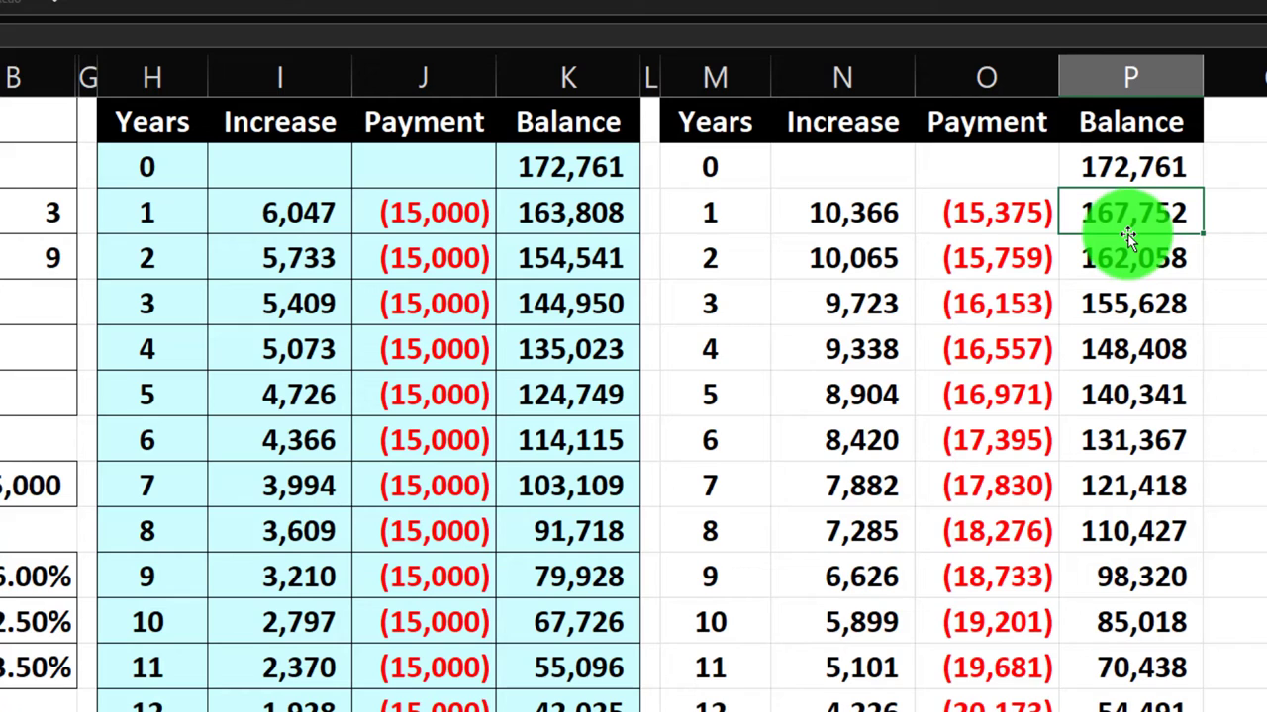
{"action": "left_click", "coordinate": [556, 211]}
{"action": "left_click", "coordinate": [1146, 212]}
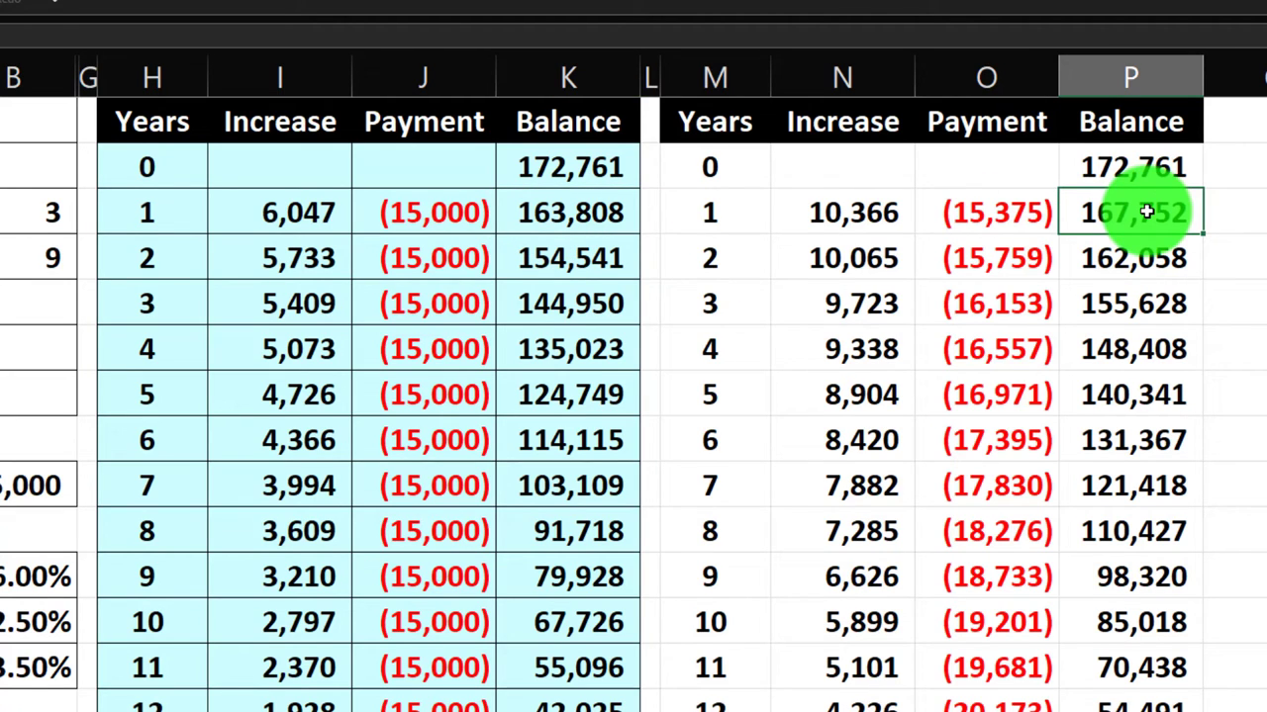
{"action": "left_click", "coordinate": [561, 218]}
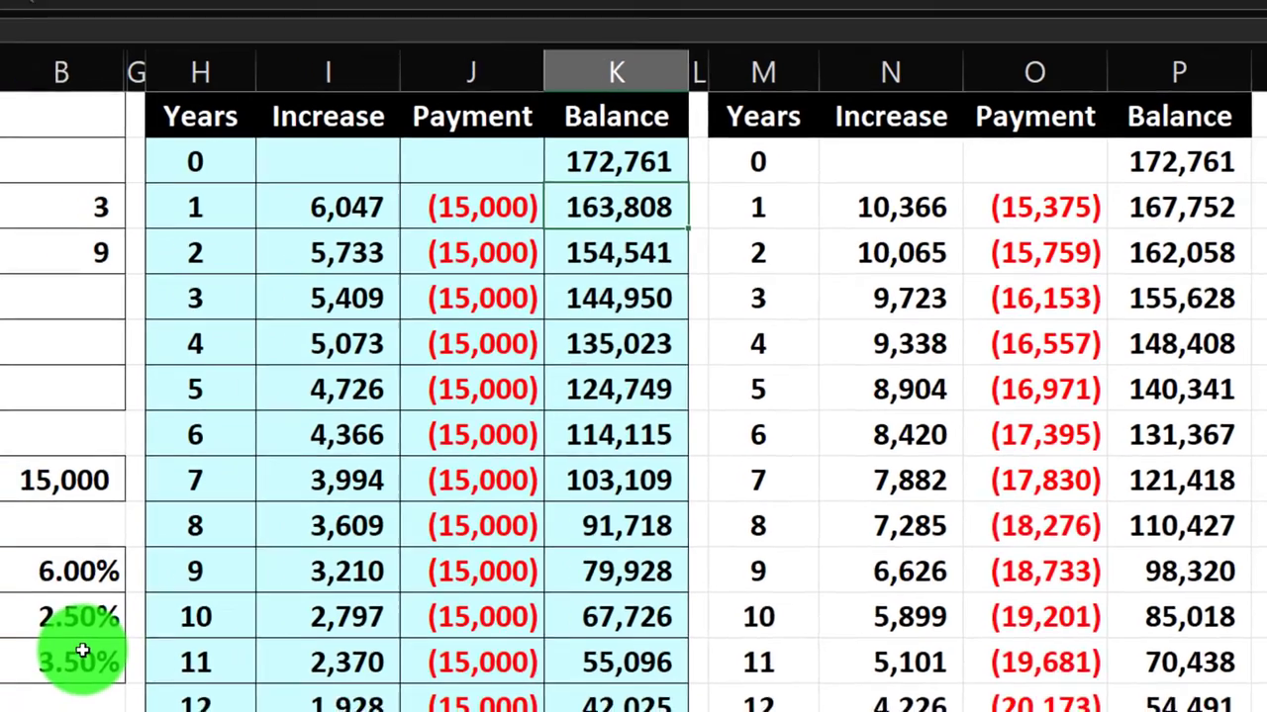
{"action": "left_click", "coordinate": [40, 668]}
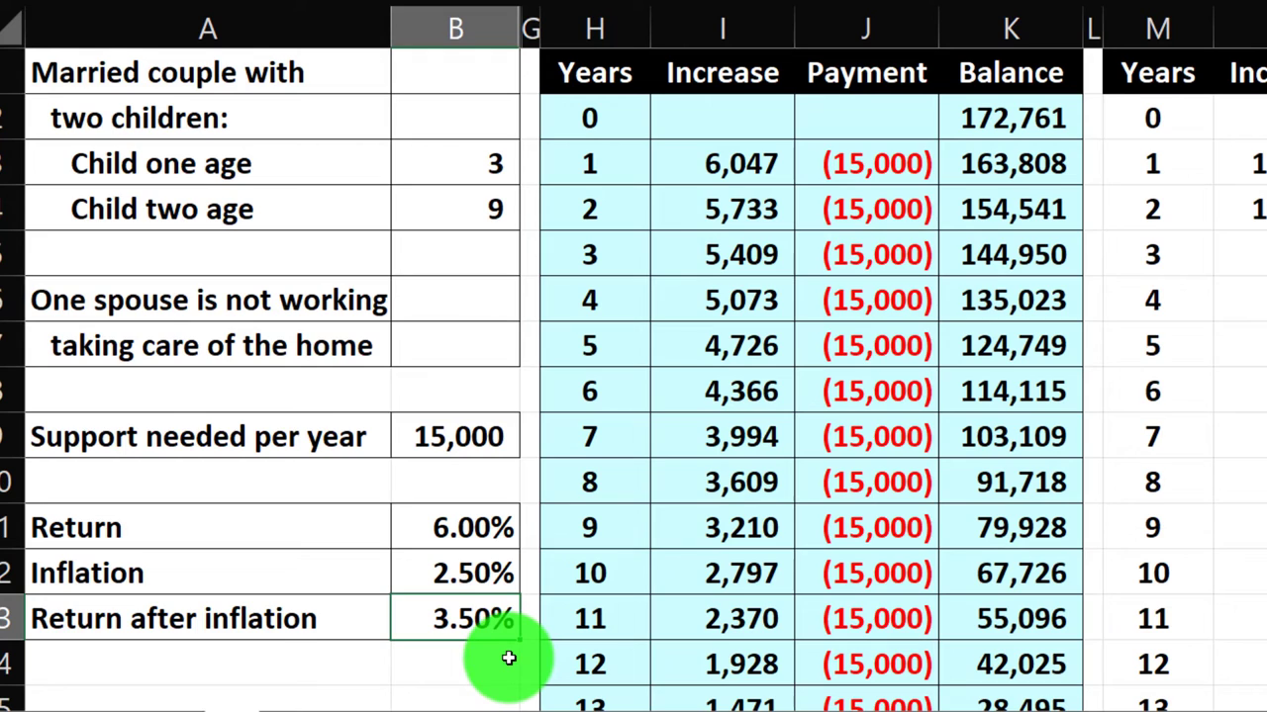
{"action": "left_click", "coordinate": [1083, 163]}
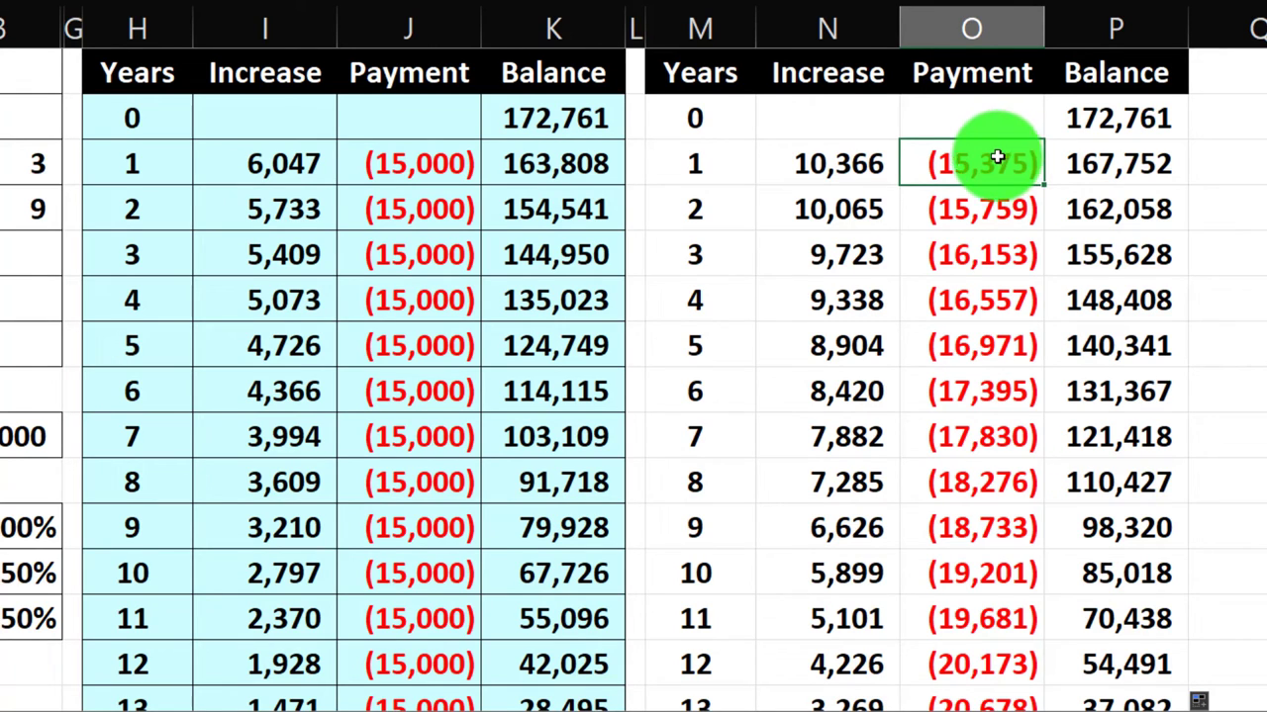
Apply cell borders and the recent light blue fill to the second table's rows for years 0 to 15 in columns M to P.
{"action": "left_click_drag", "start_coordinate": [706, 119], "coordinate": [1069, 697]}
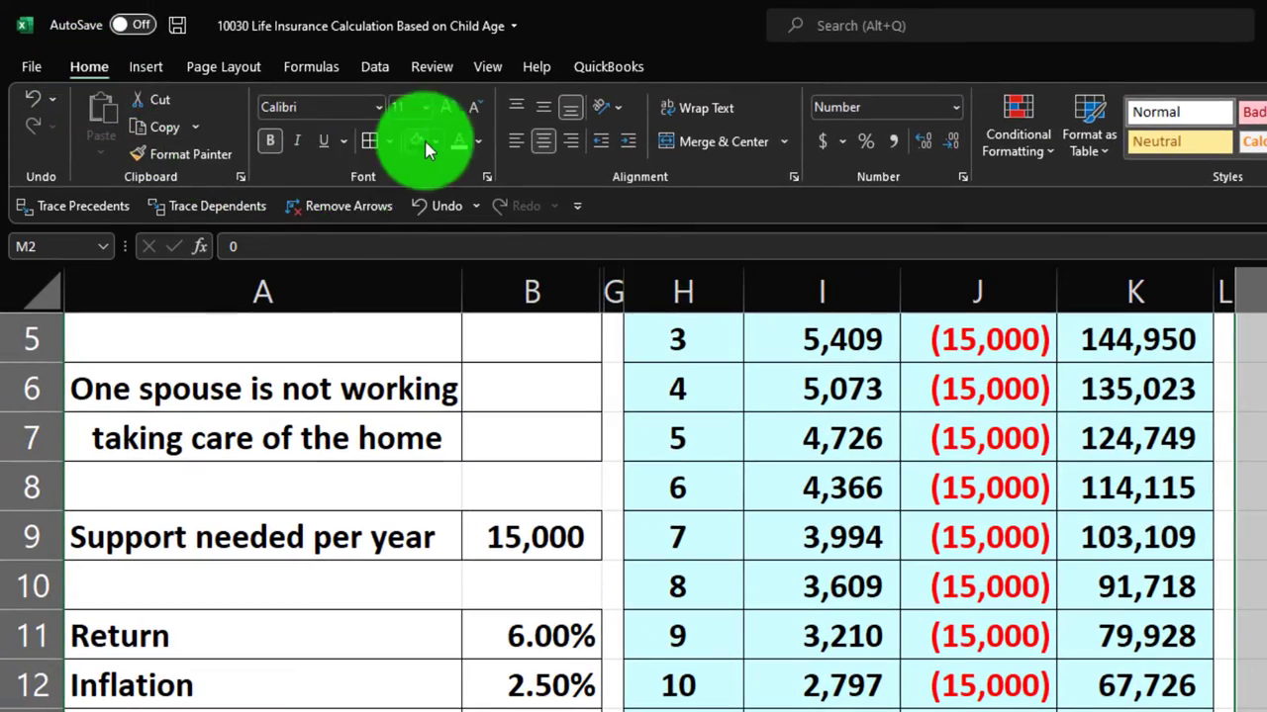
{"action": "left_click", "coordinate": [433, 140]}
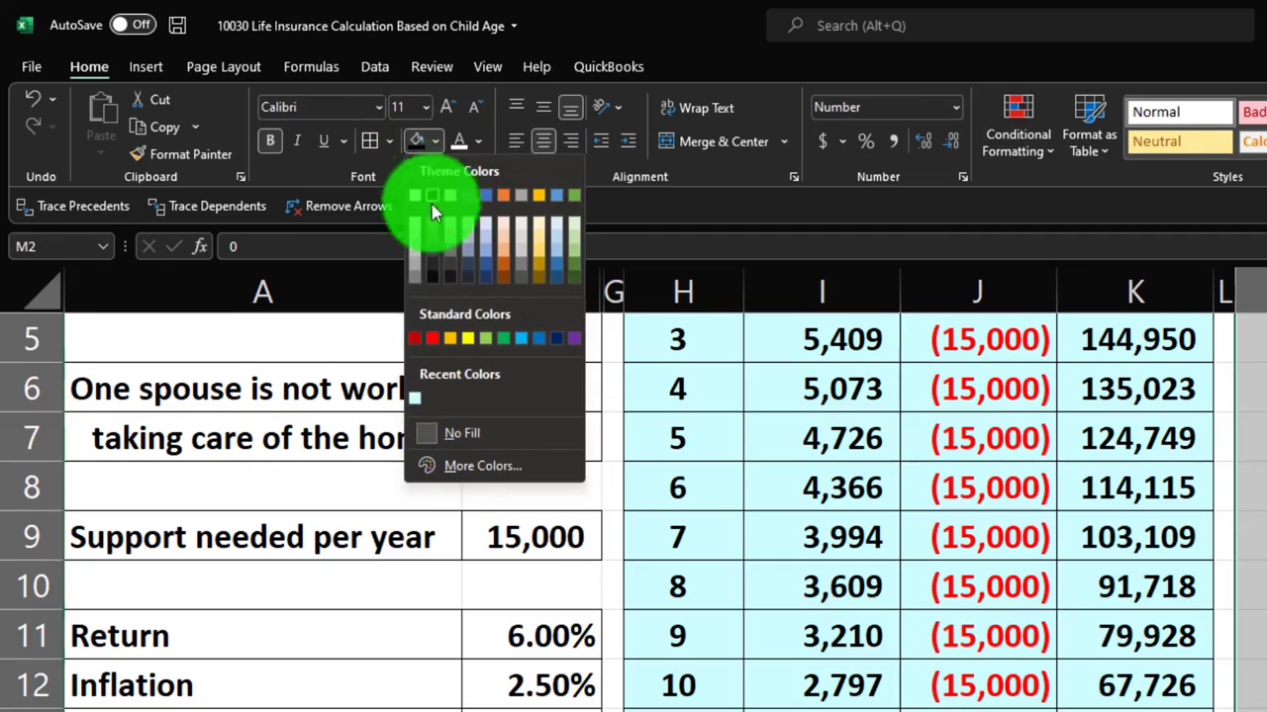
{"action": "left_click", "coordinate": [419, 403]}
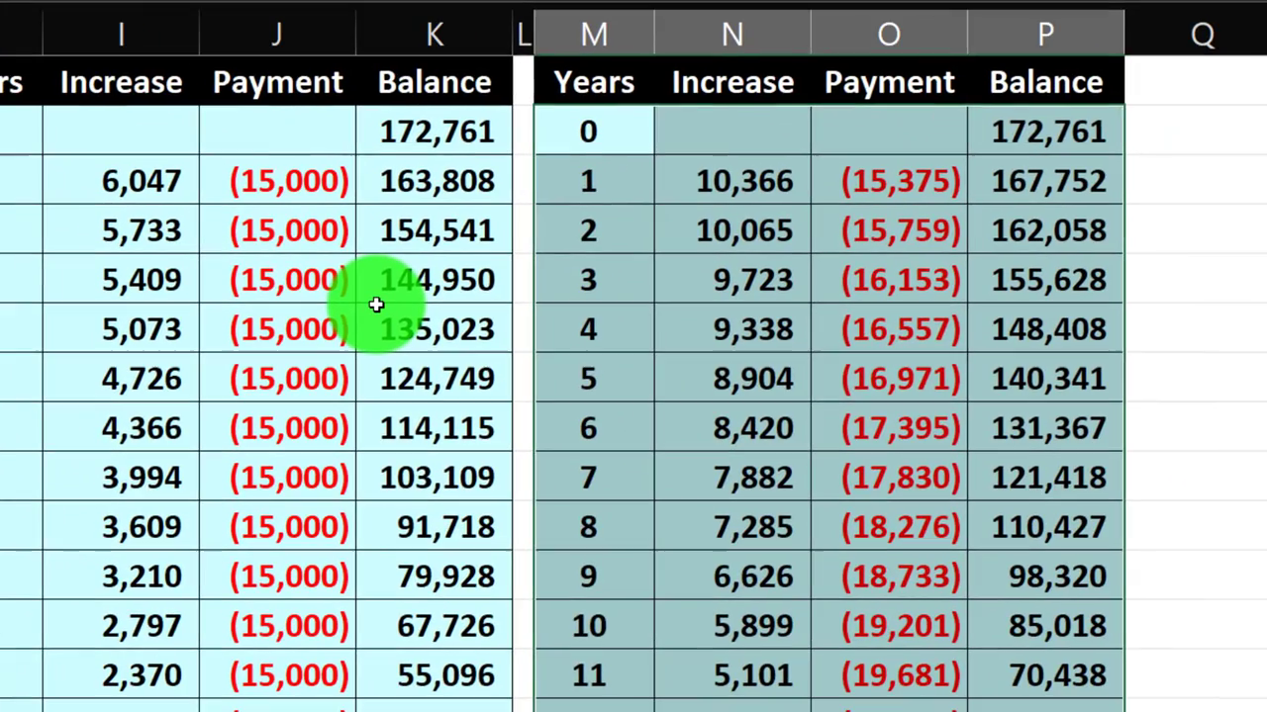
{"action": "scroll", "coordinate": [376, 303], "scroll_direction": "down", "scroll_amount": 1}
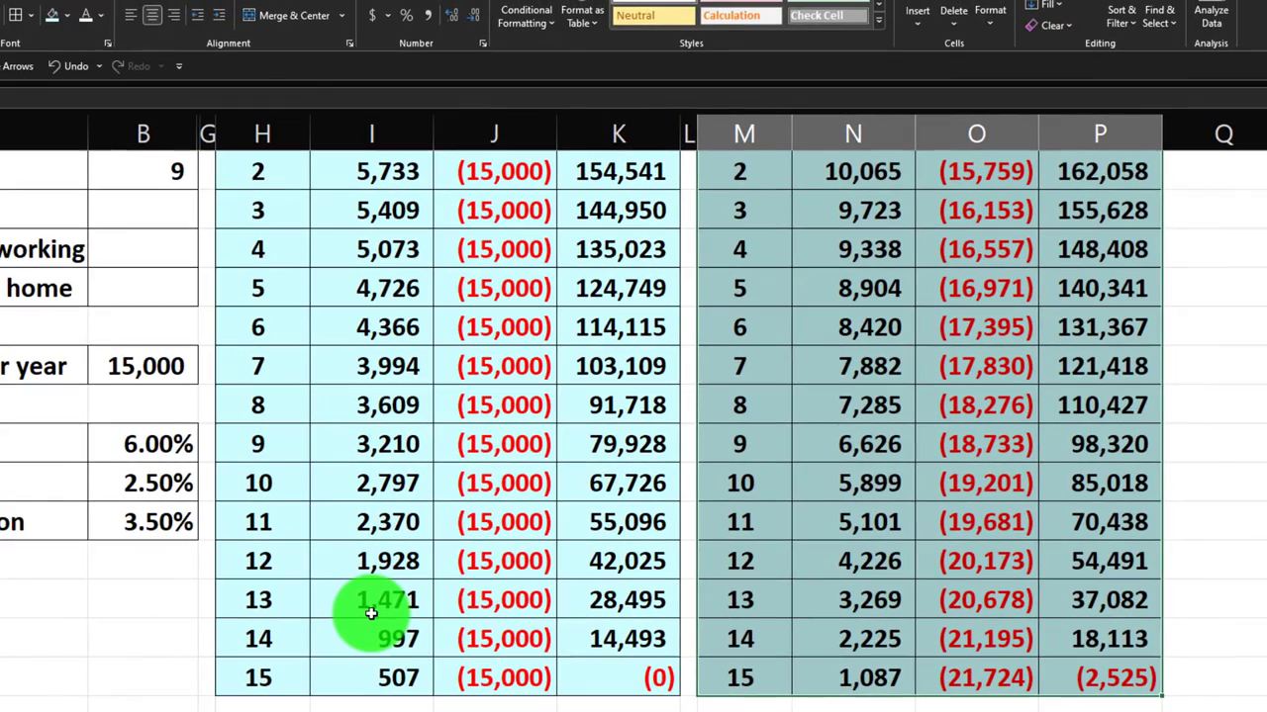
{"action": "scroll", "coordinate": [371, 614], "scroll_direction": "up", "scroll_amount": 1}
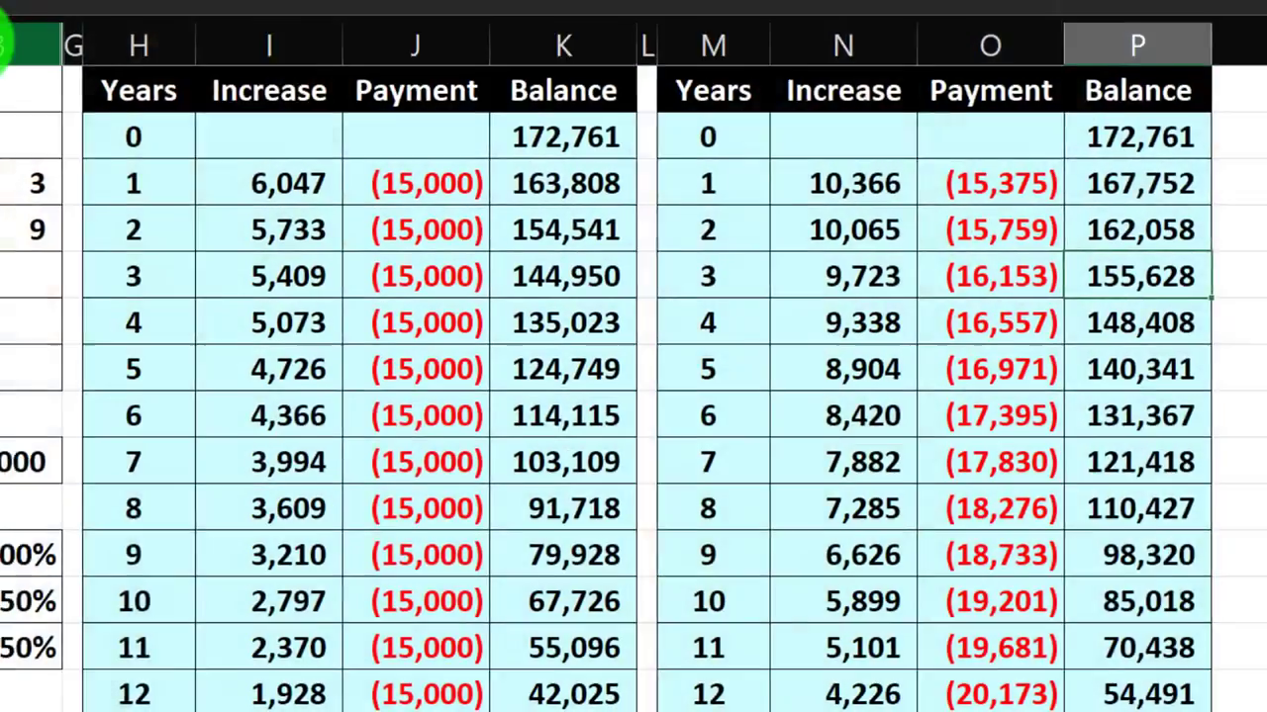
Unhide the hidden columns C to F between columns B and G.
{"action": "left_click", "coordinate": [240, 130]}
{"action": "left_click_drag", "start_coordinate": [334, 167], "coordinate": [438, 169]}
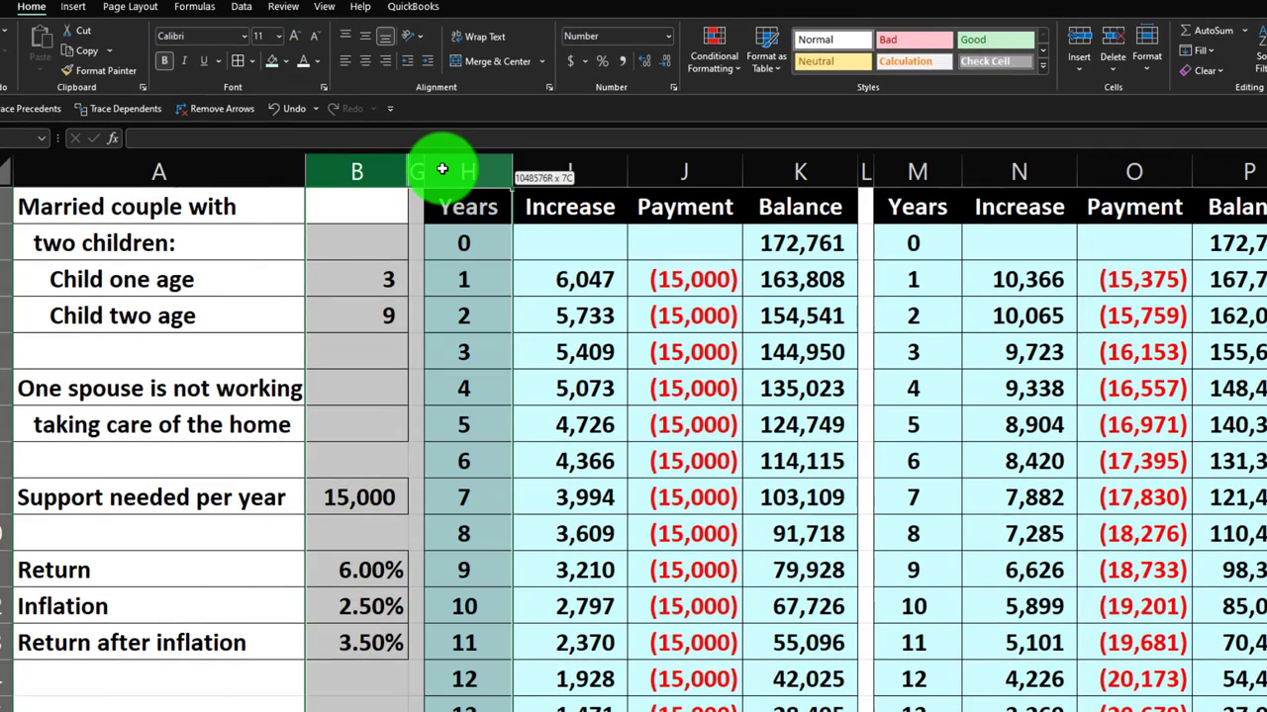
{"action": "right_click", "coordinate": [461, 297]}
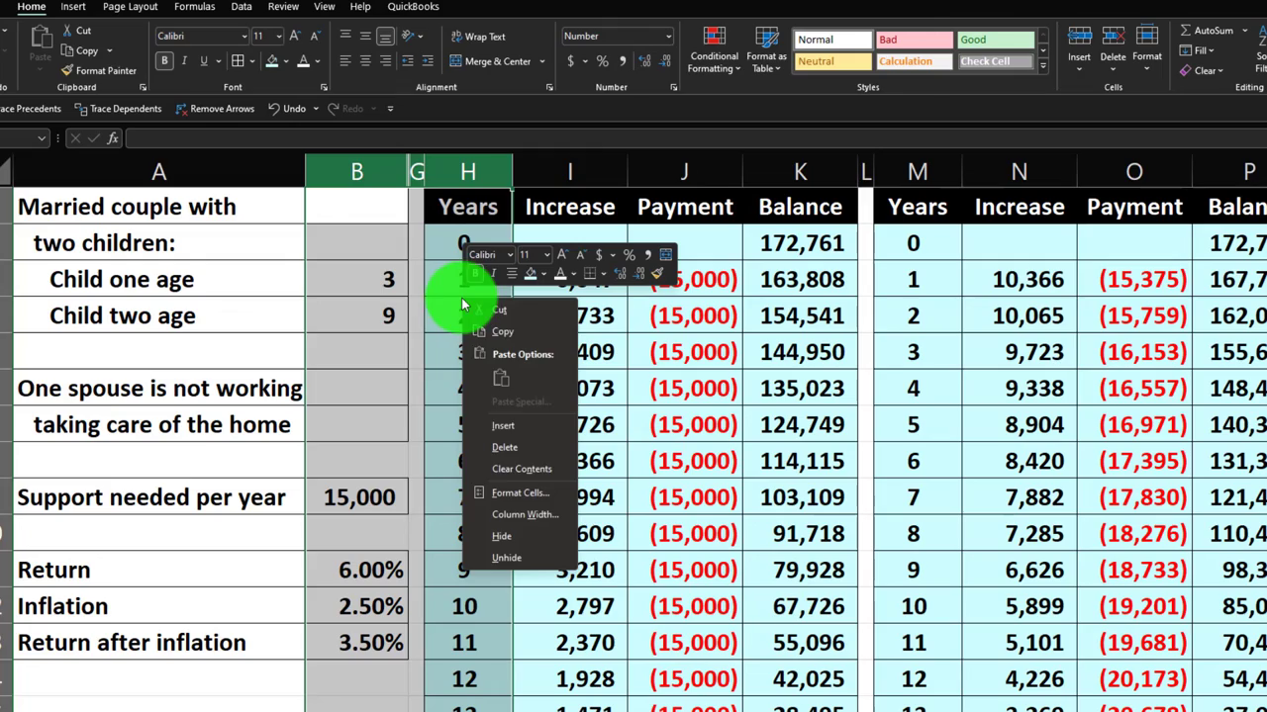
{"action": "left_click", "coordinate": [515, 560]}
{"action": "left_click", "coordinate": [516, 544]}
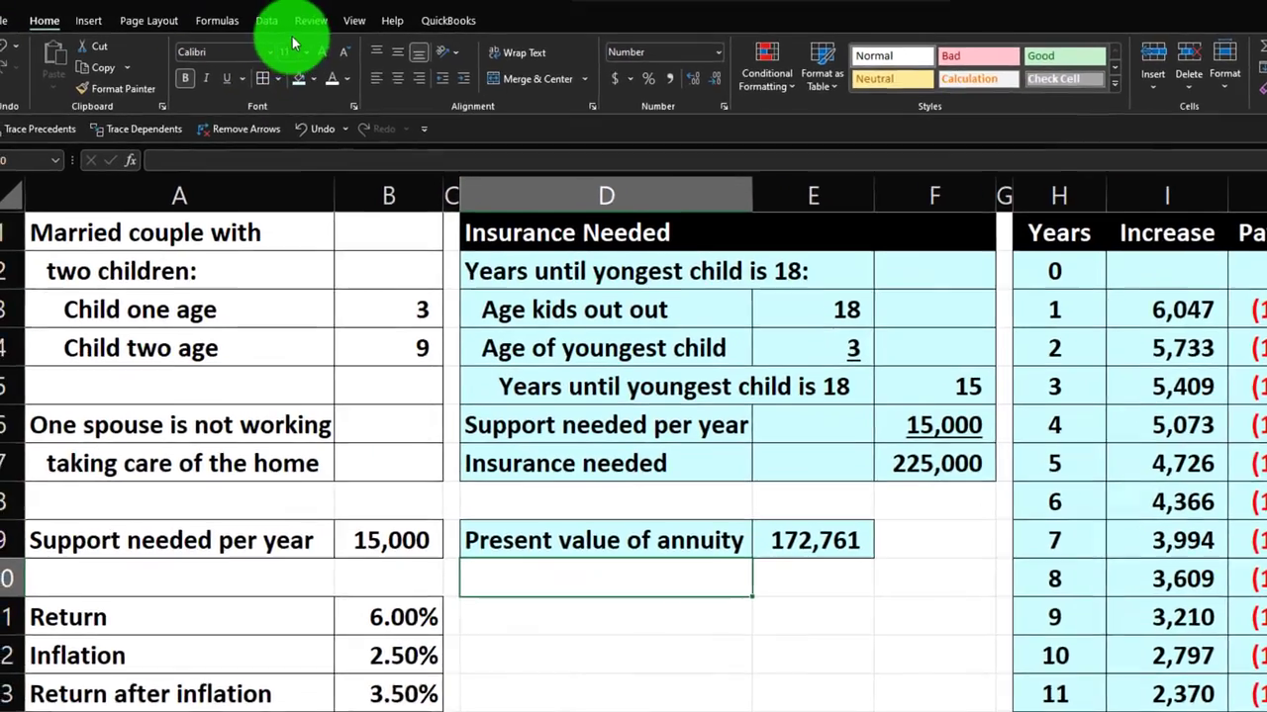
Spell-check the whole sheet, correcting "yongest" to "youngest" and deleting the repeated word "out" in the Age kids out label.
{"action": "left_click", "coordinate": [283, 5]}
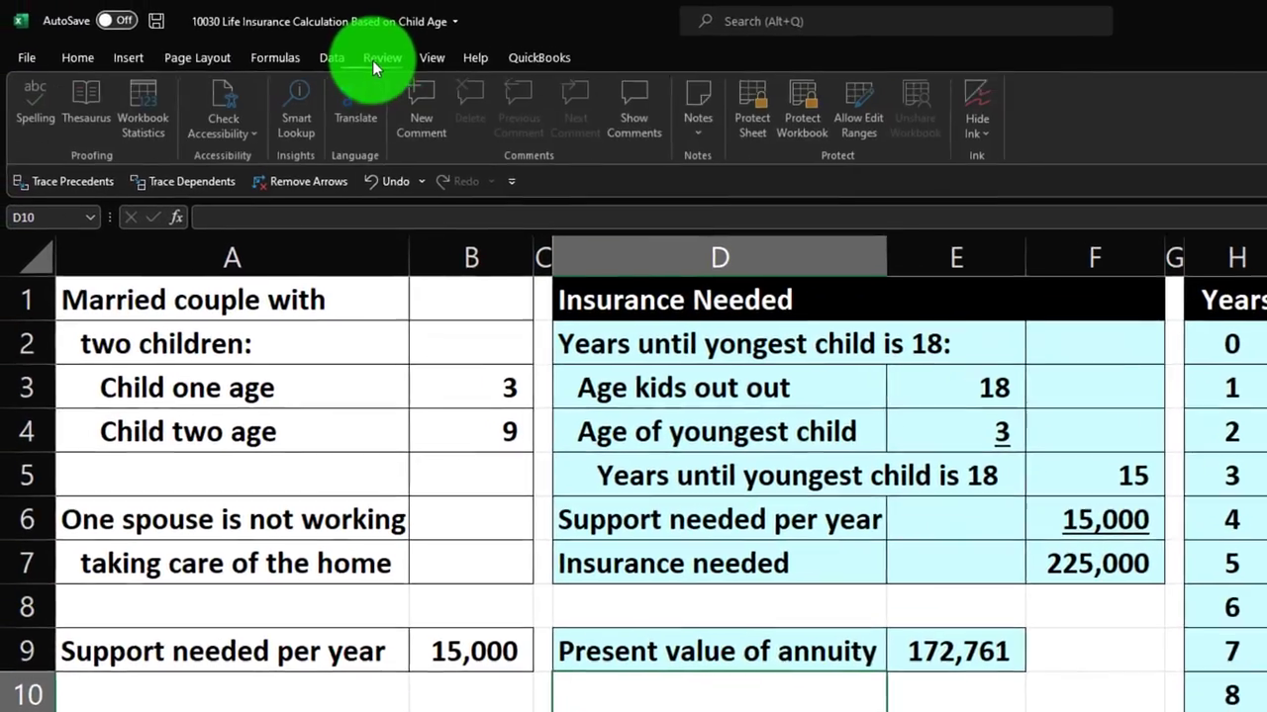
{"action": "left_click", "coordinate": [45, 103]}
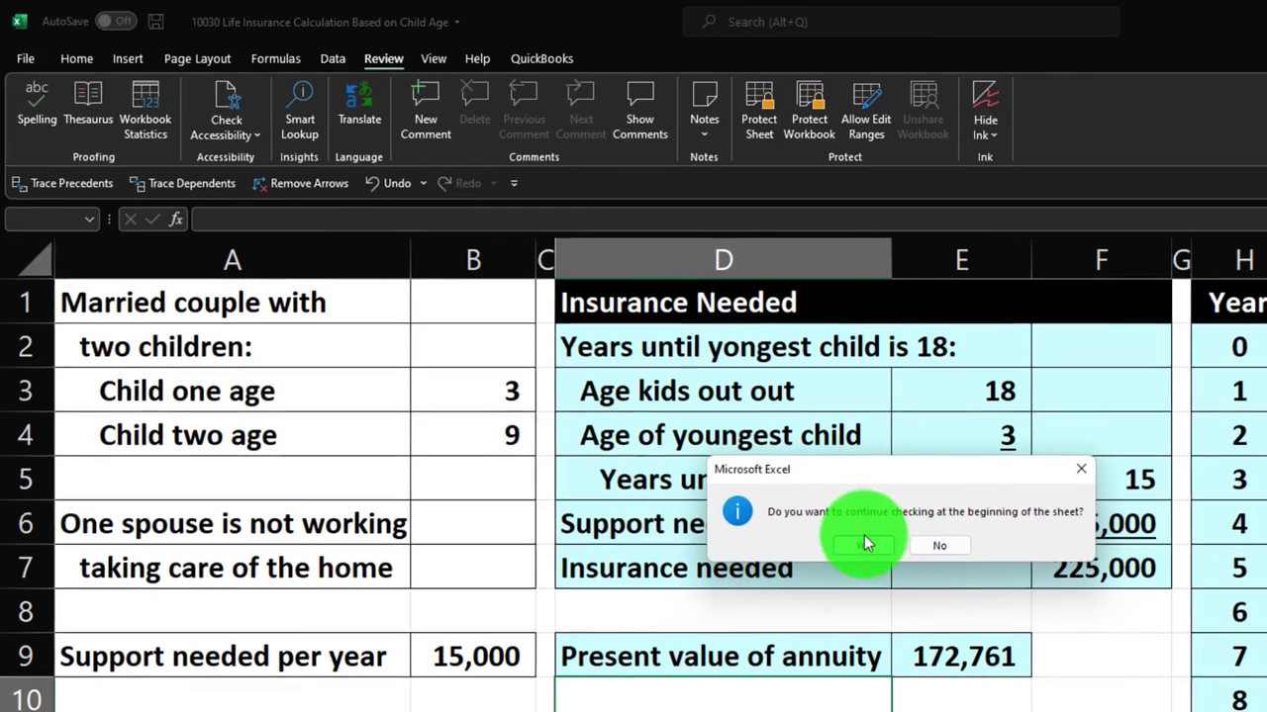
{"action": "left_click", "coordinate": [863, 543]}
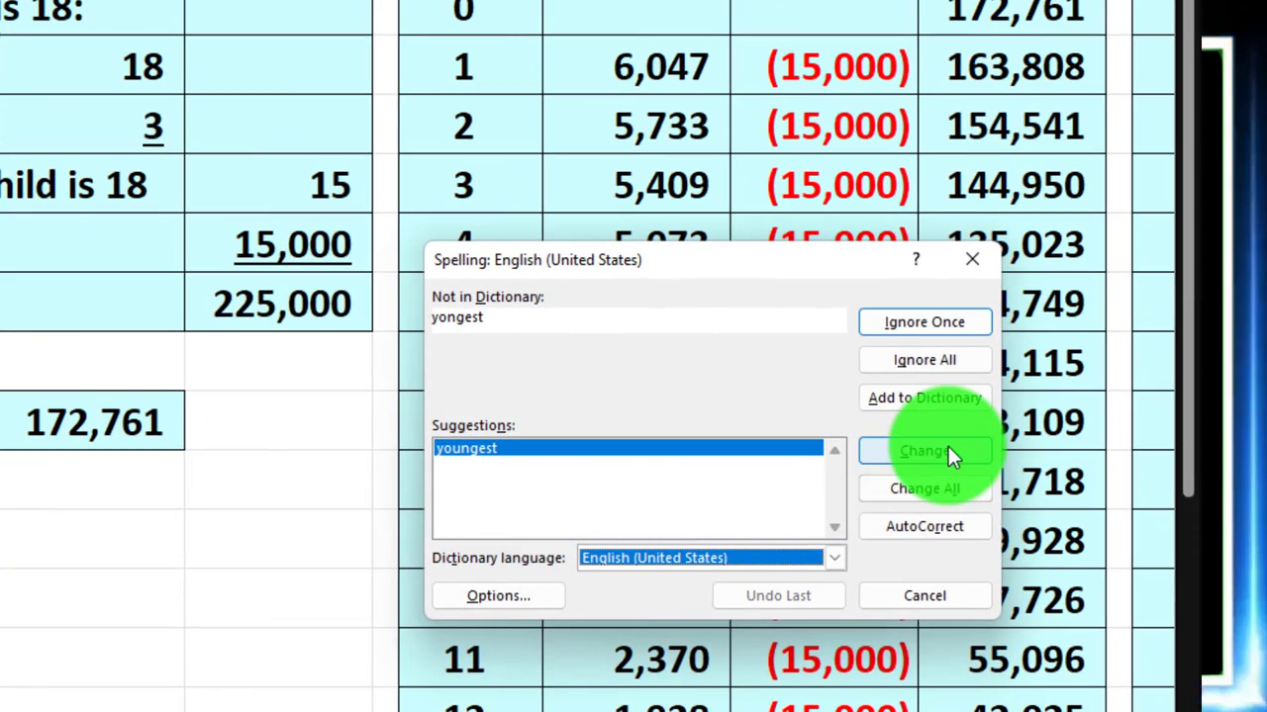
{"action": "left_click", "coordinate": [948, 452]}
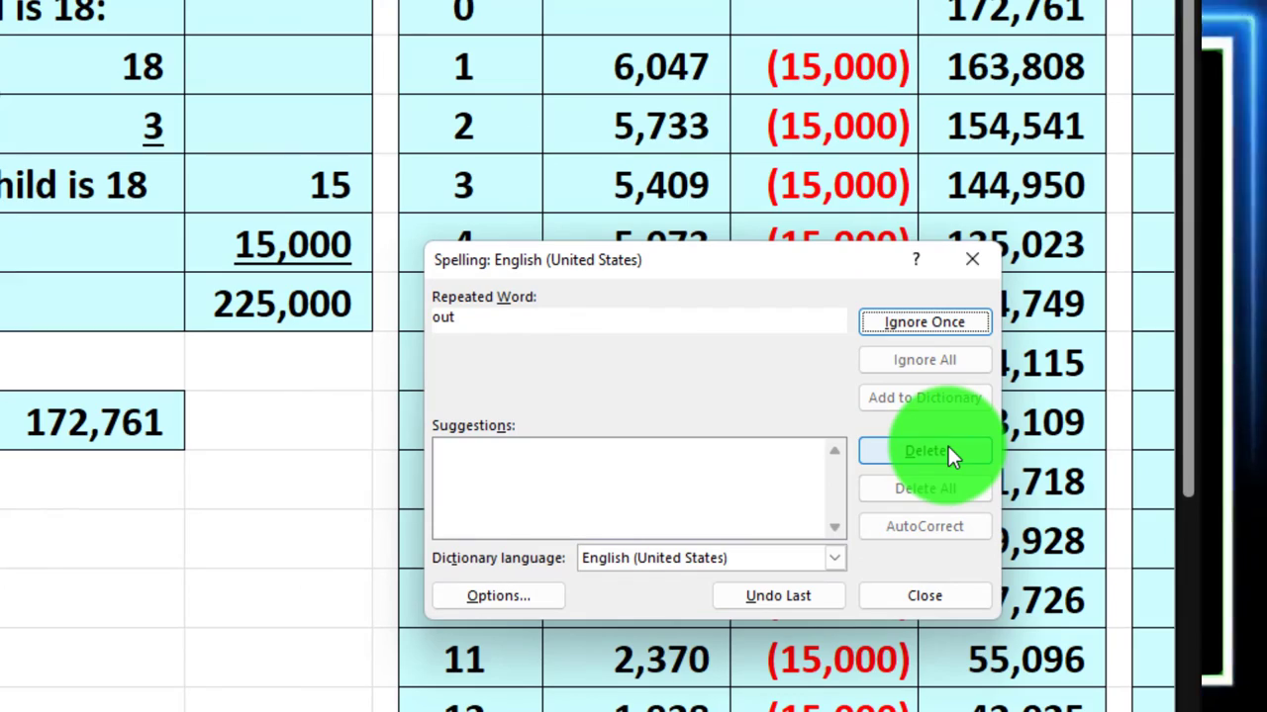
{"action": "left_click", "coordinate": [919, 331]}
{"action": "left_click", "coordinate": [920, 455]}
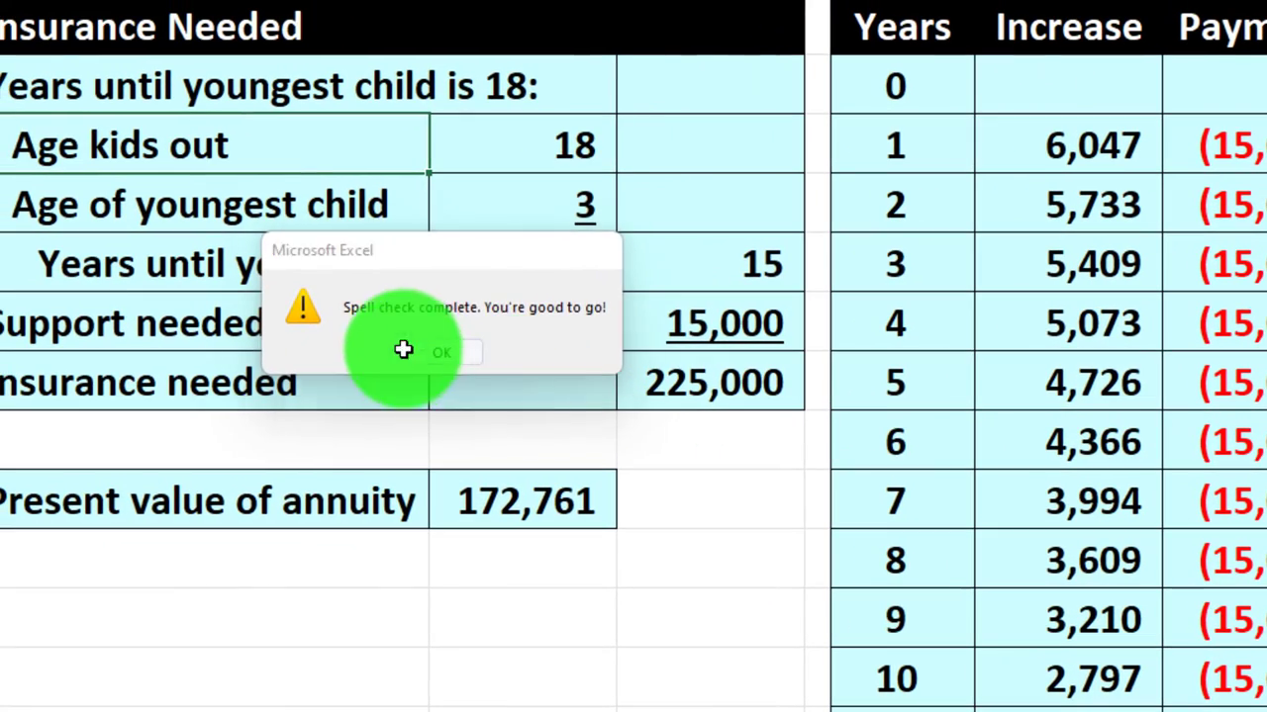
{"action": "left_click", "coordinate": [403, 349]}
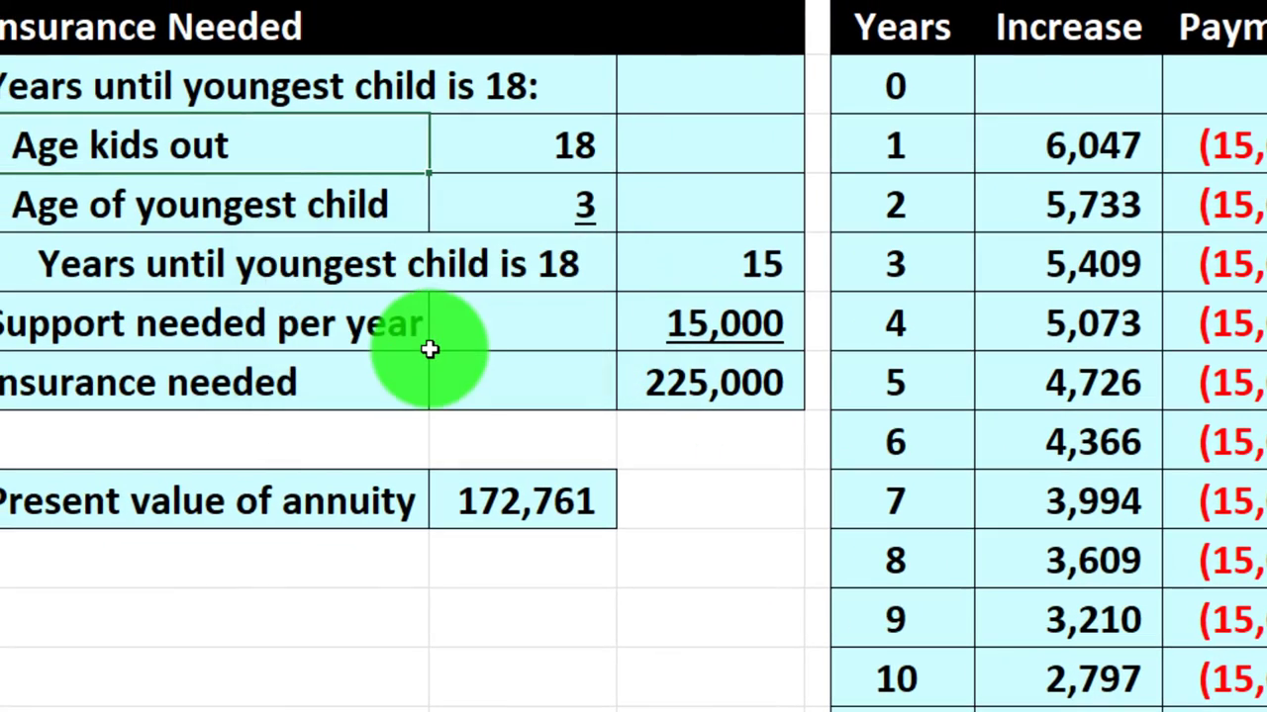